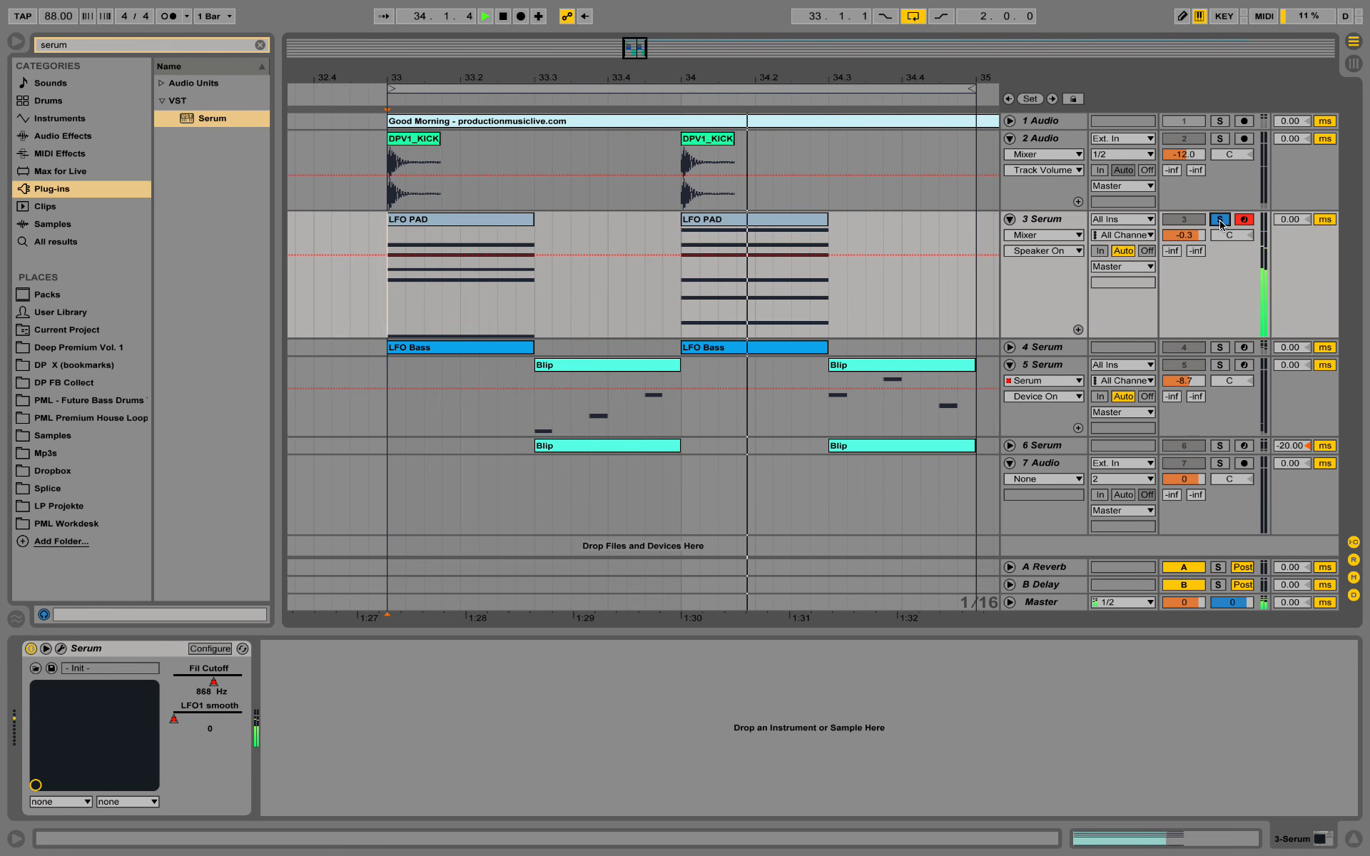
Turn off solo on the 3 Serum track and open its first LFO PAD clip to examine the chord notes
{"action": "left_click", "coordinate": [1220, 219]}
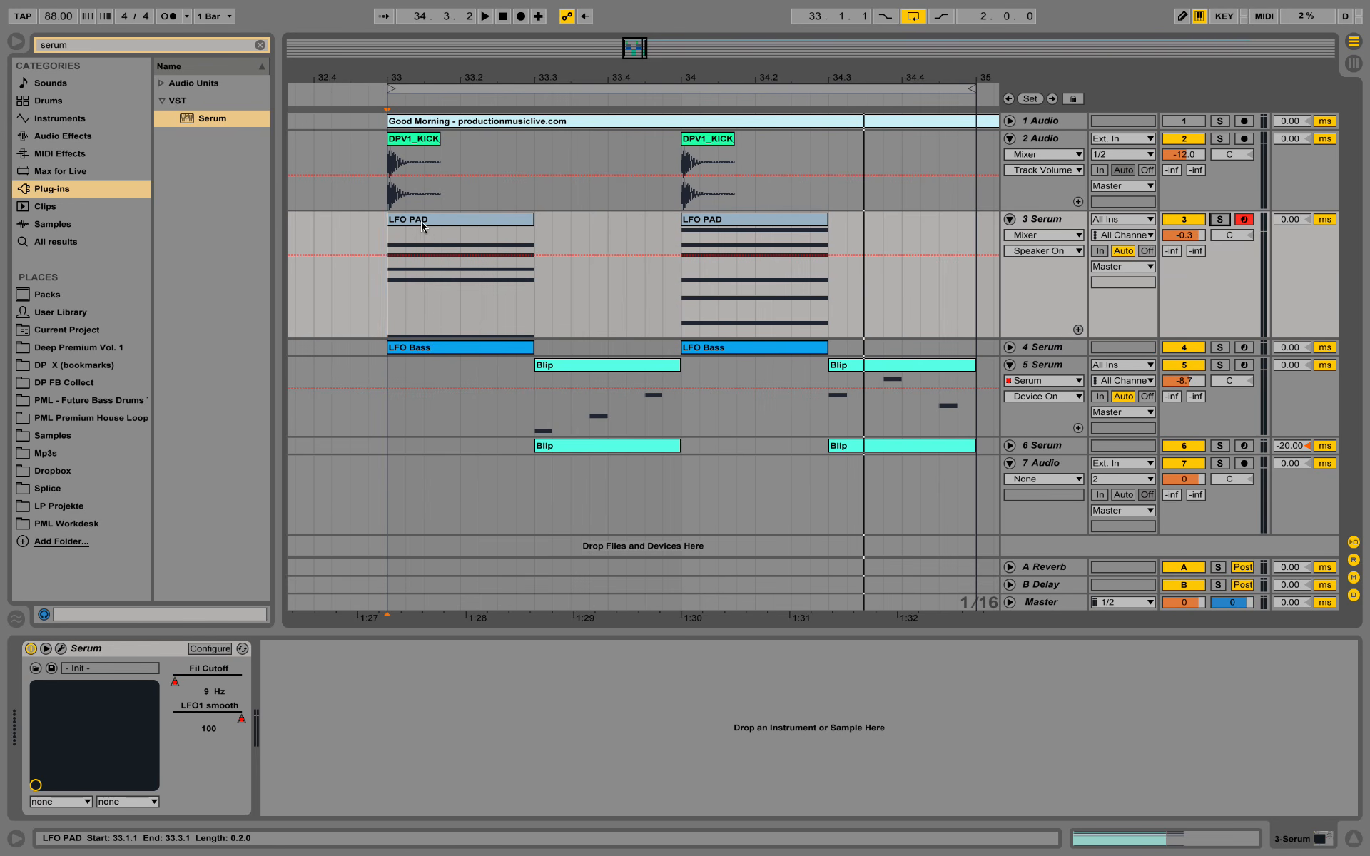
{"action": "left_click", "coordinate": [1060, 219]}
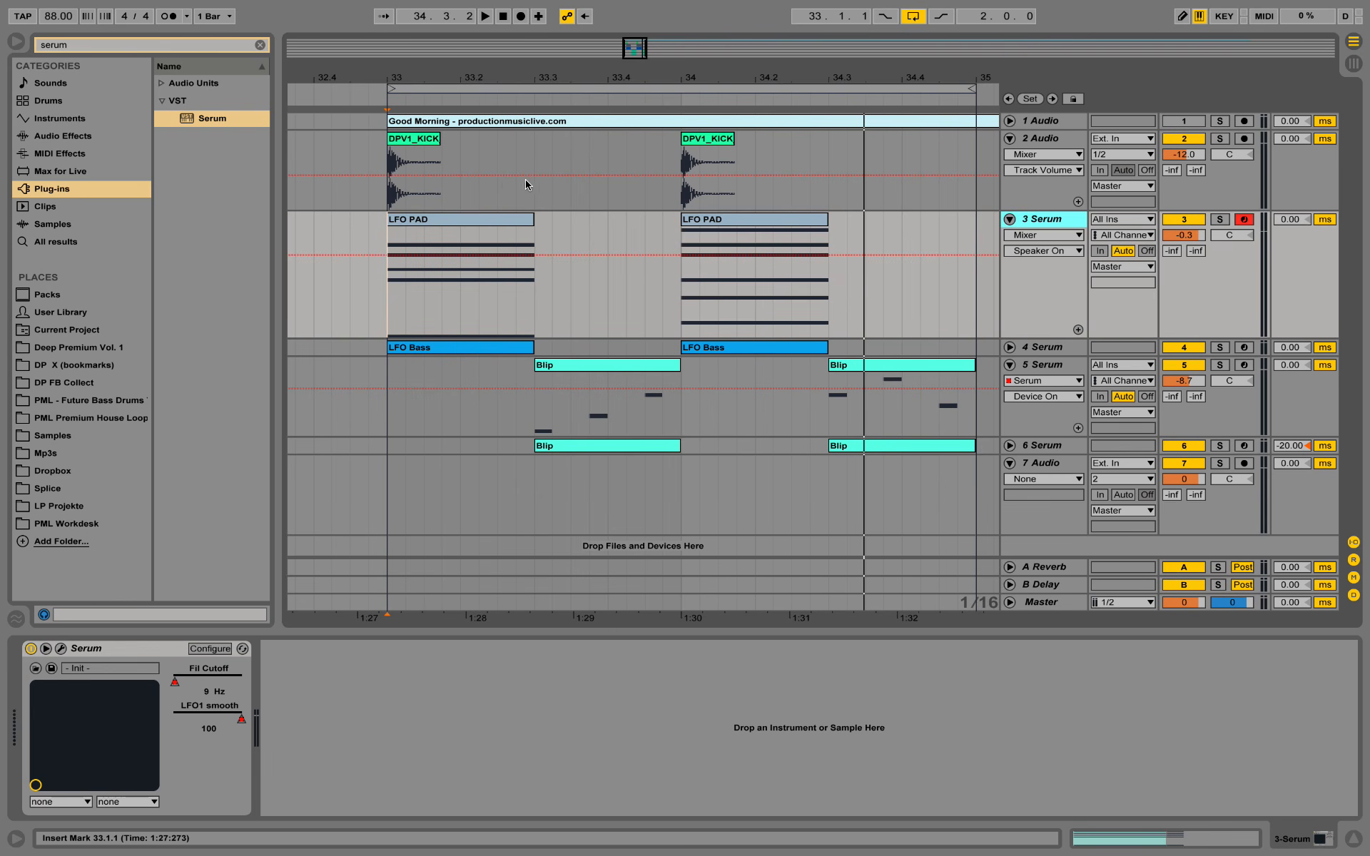
{"action": "double_click", "coordinate": [476, 220]}
{"action": "left_click", "coordinate": [507, 546]}
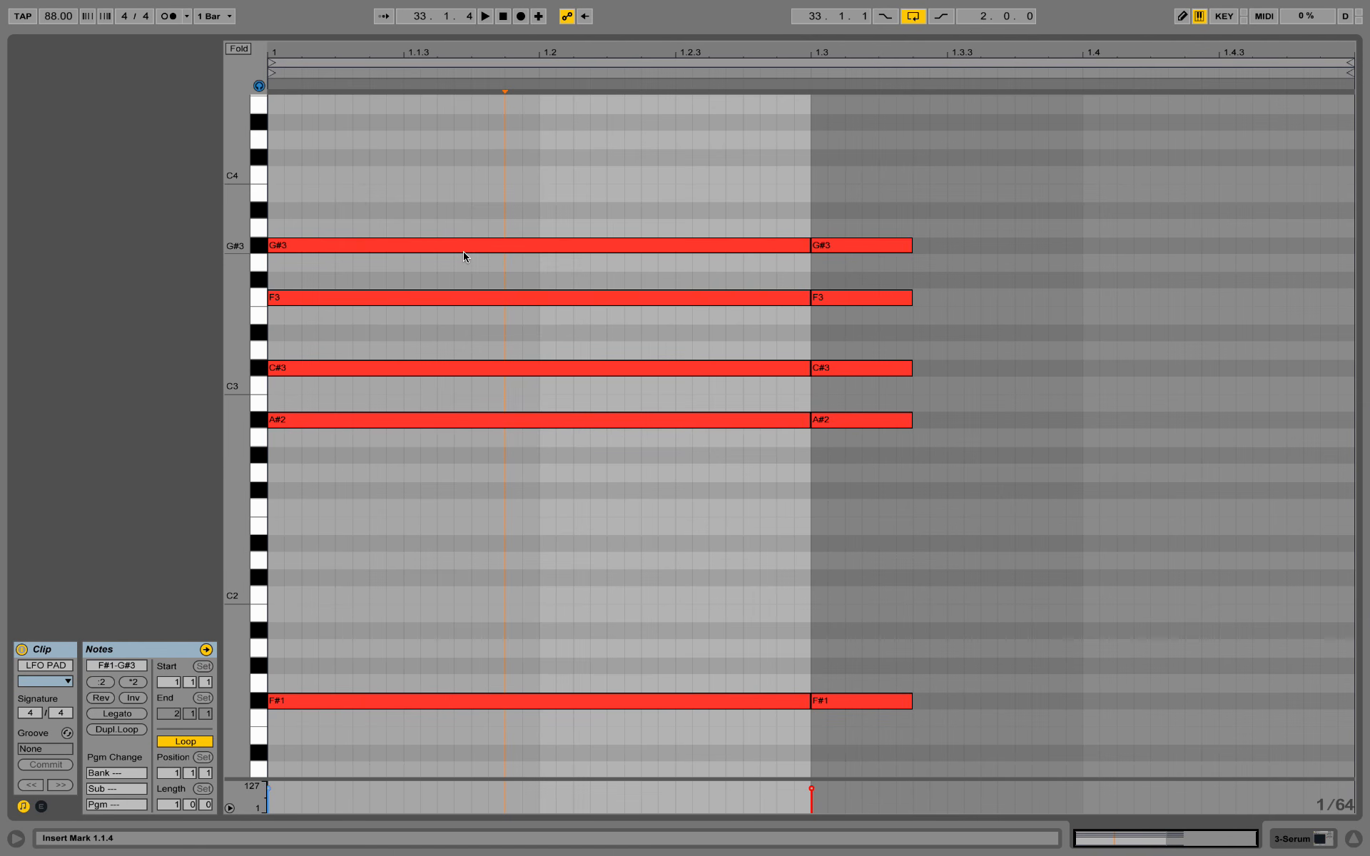
{"action": "key", "text": "space"}
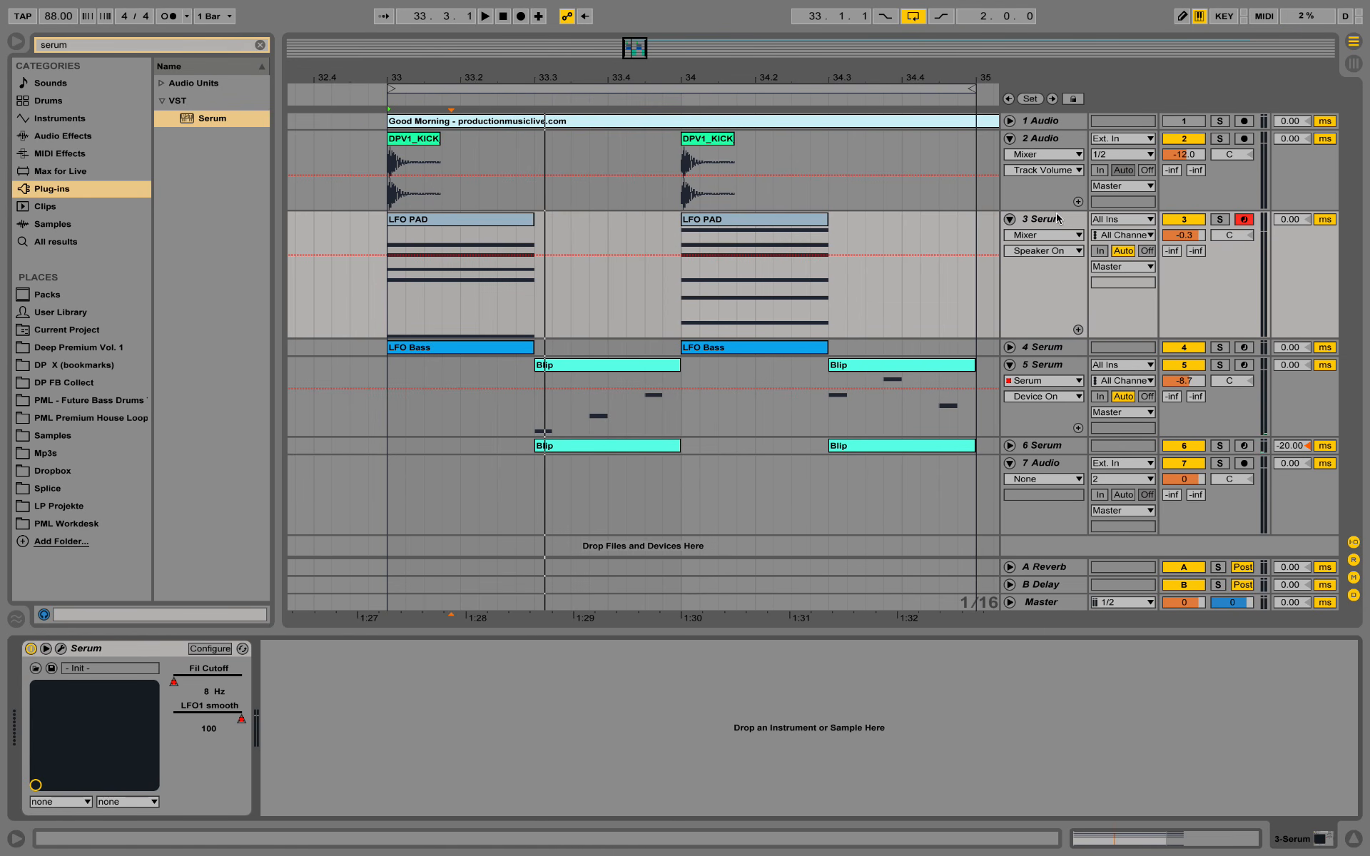
Duplicate the 3 Serum track and replace the copy's Serum device with a fresh Serum instance on the Init preset
{"action": "right_click", "coordinate": [1058, 218]}
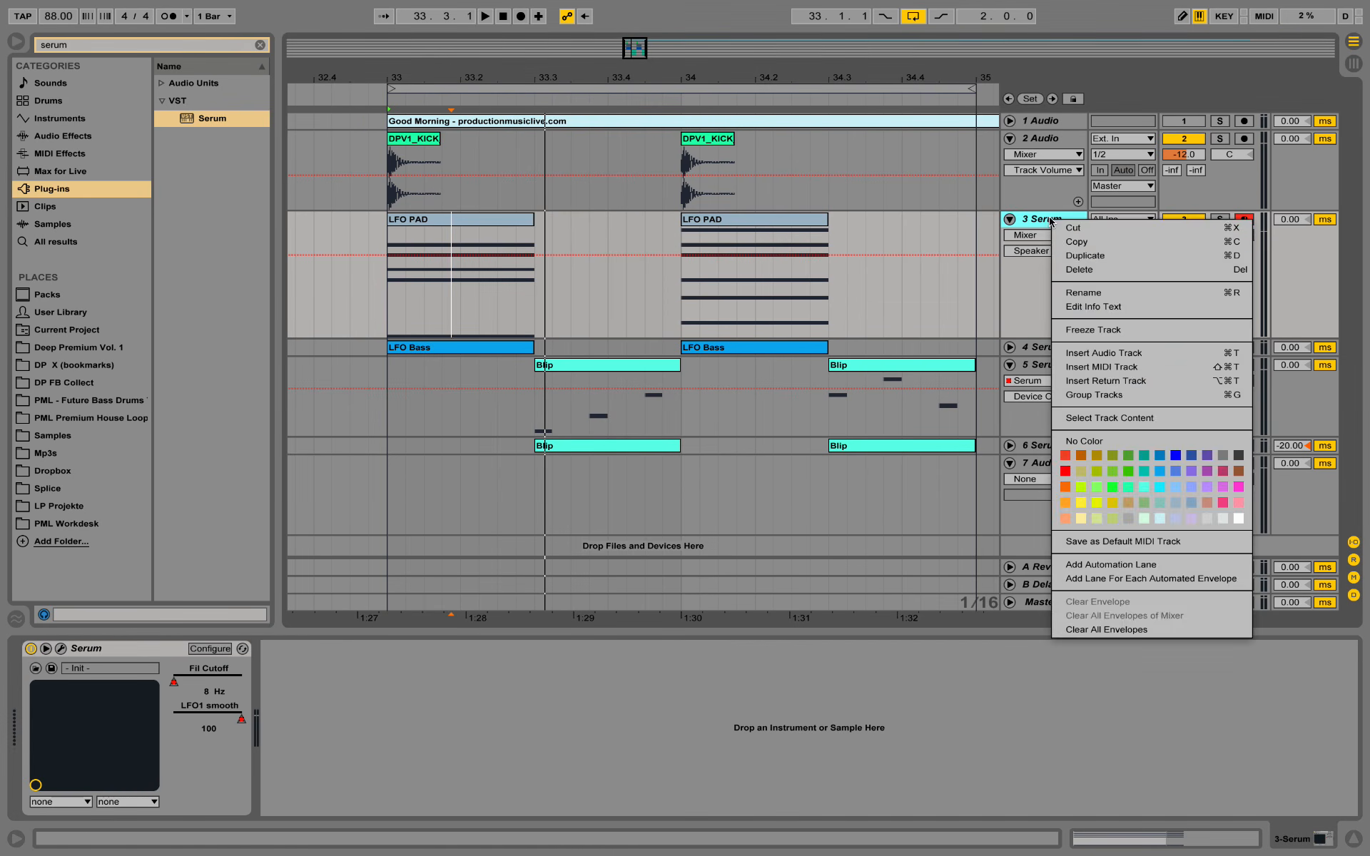
{"action": "left_click", "coordinate": [1085, 260]}
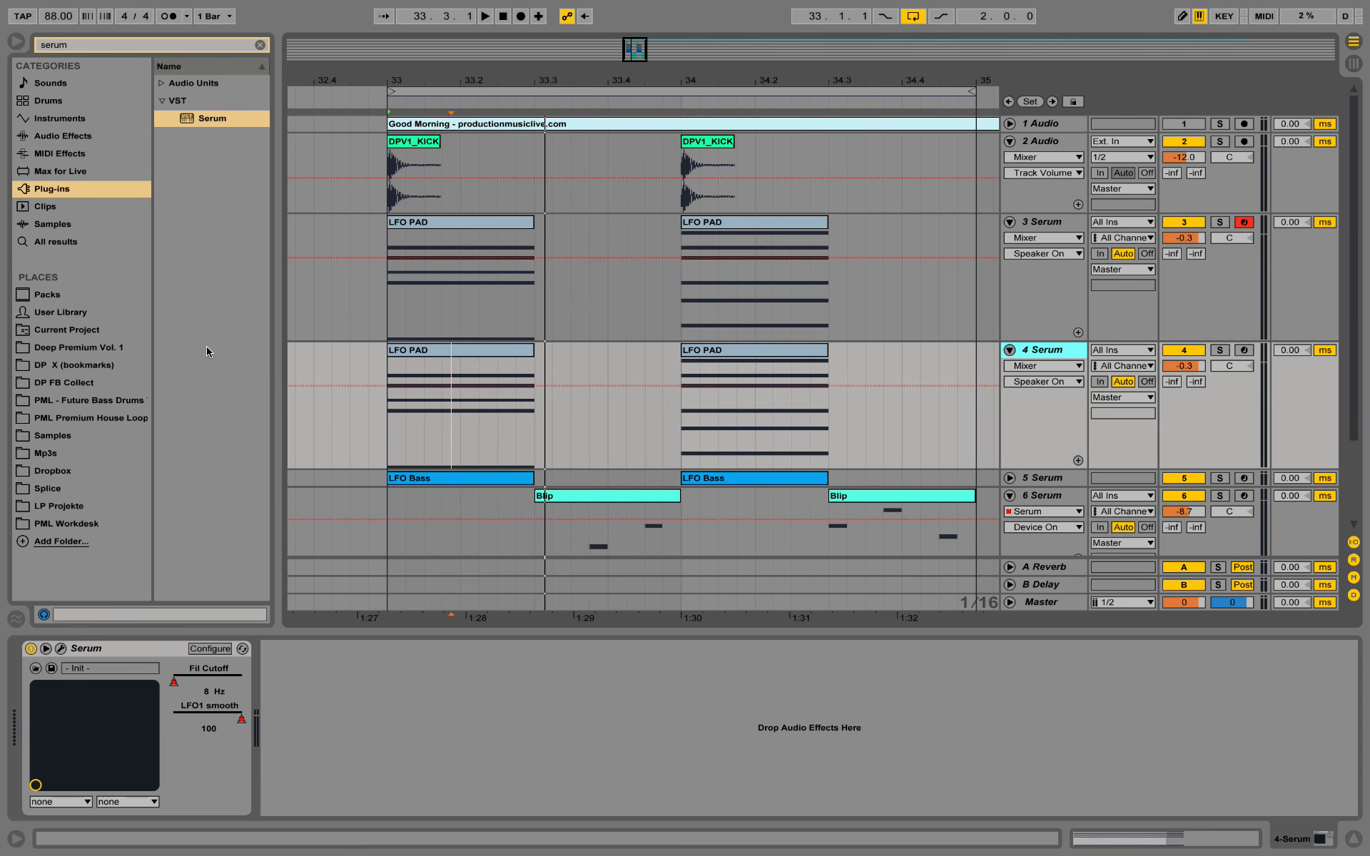
{"action": "left_click", "coordinate": [96, 648]}
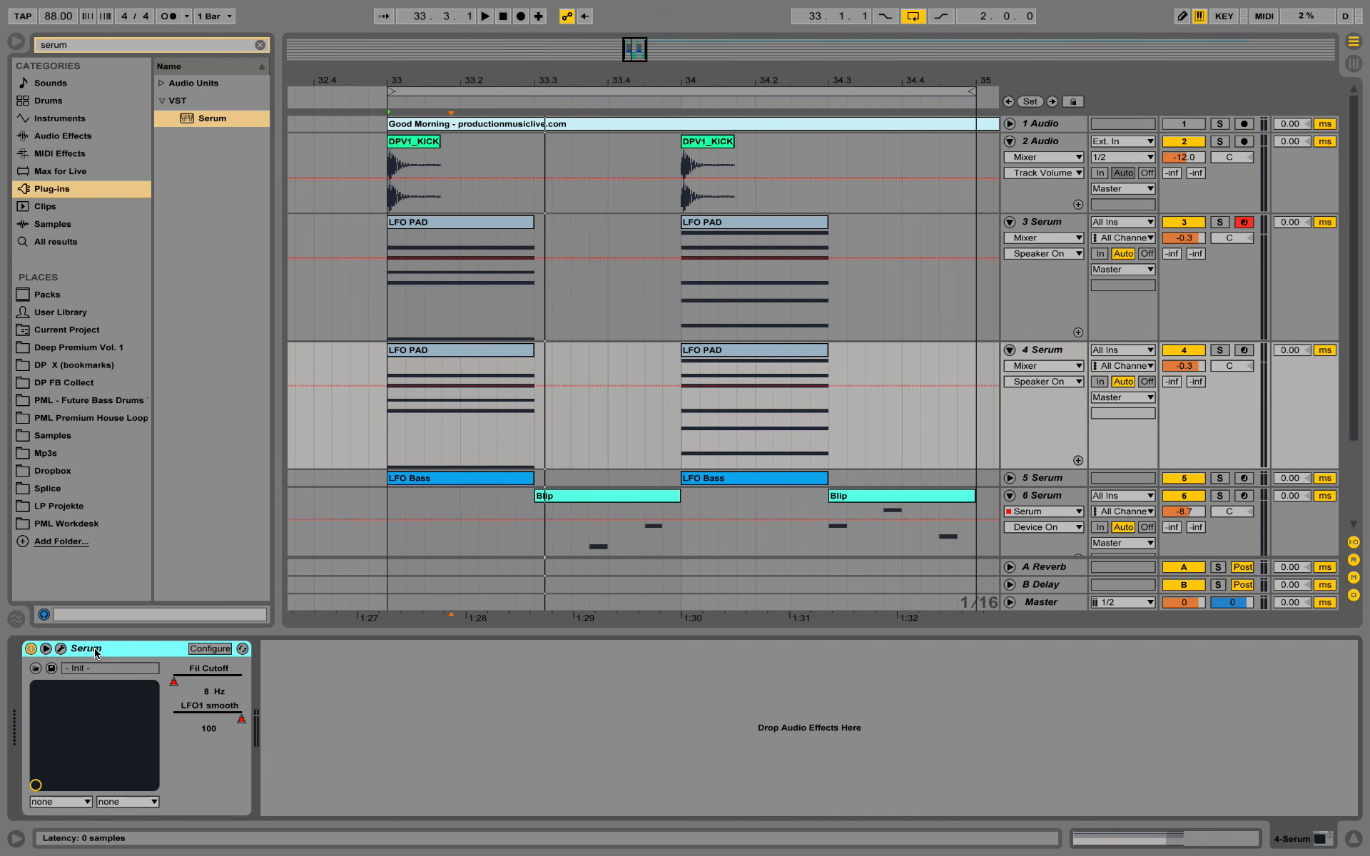
{"action": "key", "text": "Delete"}
{"action": "left_click_drag", "start_coordinate": [199, 124], "coordinate": [107, 685]}
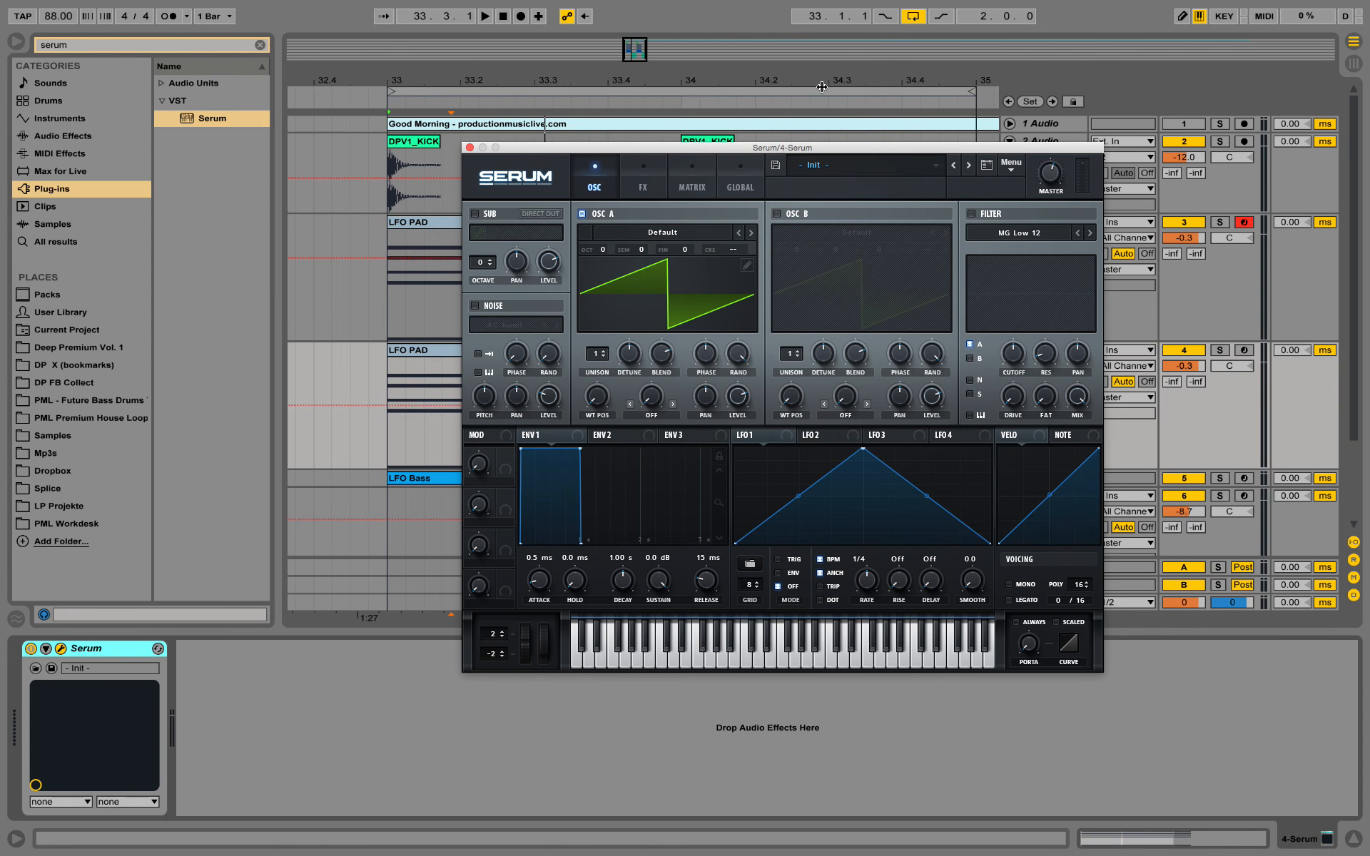
{"action": "left_click_drag", "start_coordinate": [818, 147], "coordinate": [709, 150]}
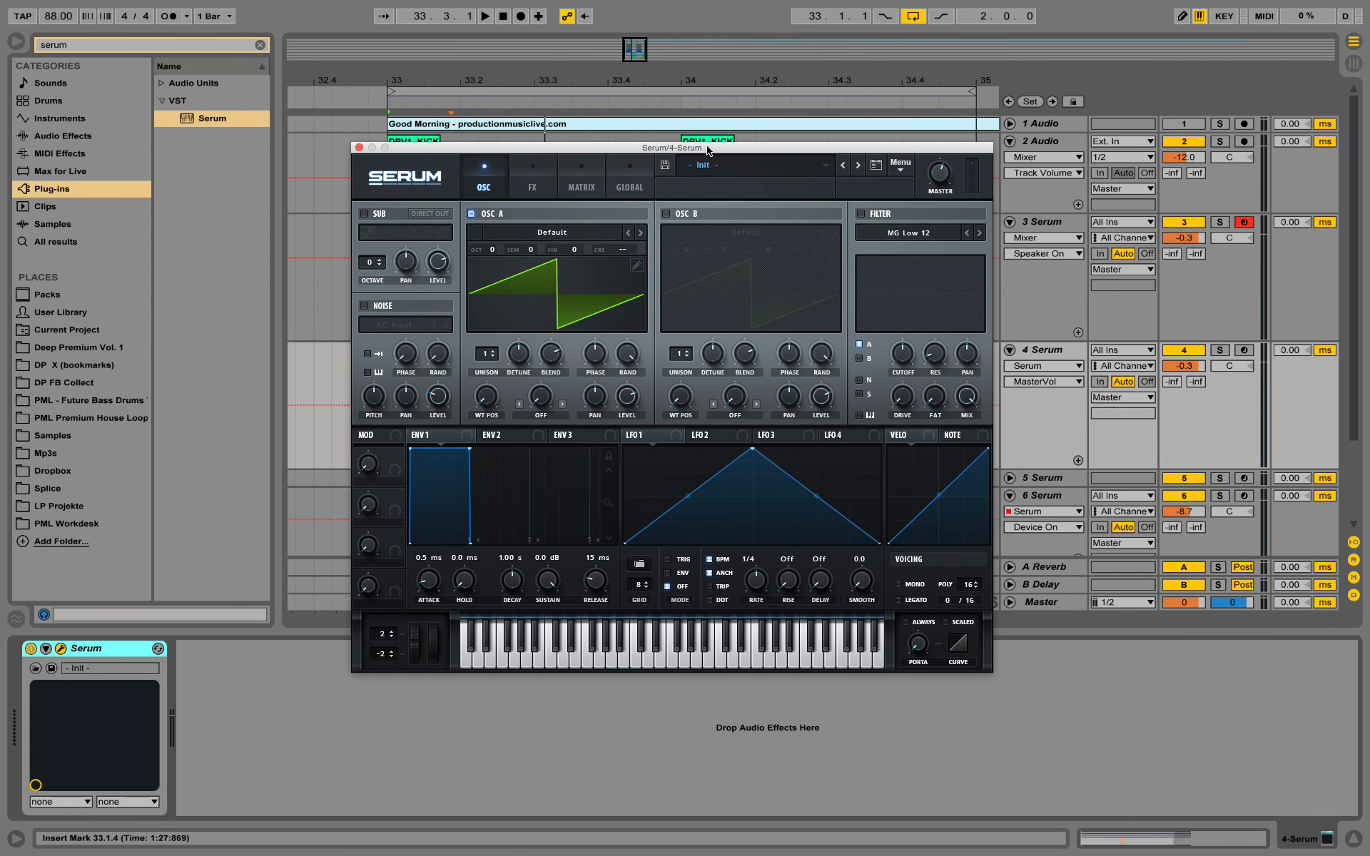
Solo the duplicated 4 Serum track and play the loop to hear the Init sound
{"action": "key", "text": "space"}
{"action": "key", "text": "space"}
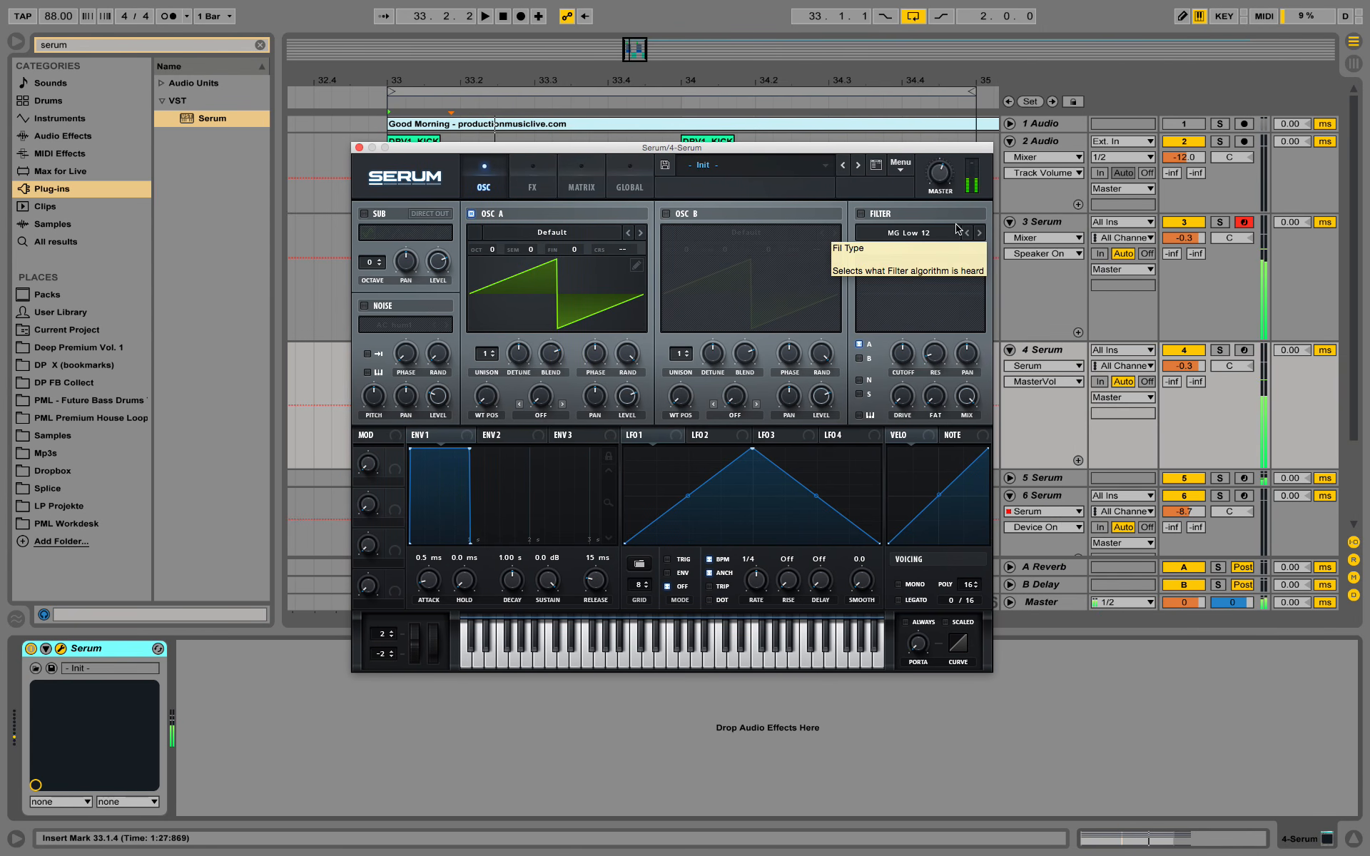
{"action": "left_click", "coordinate": [1219, 349]}
{"action": "key", "text": "space"}
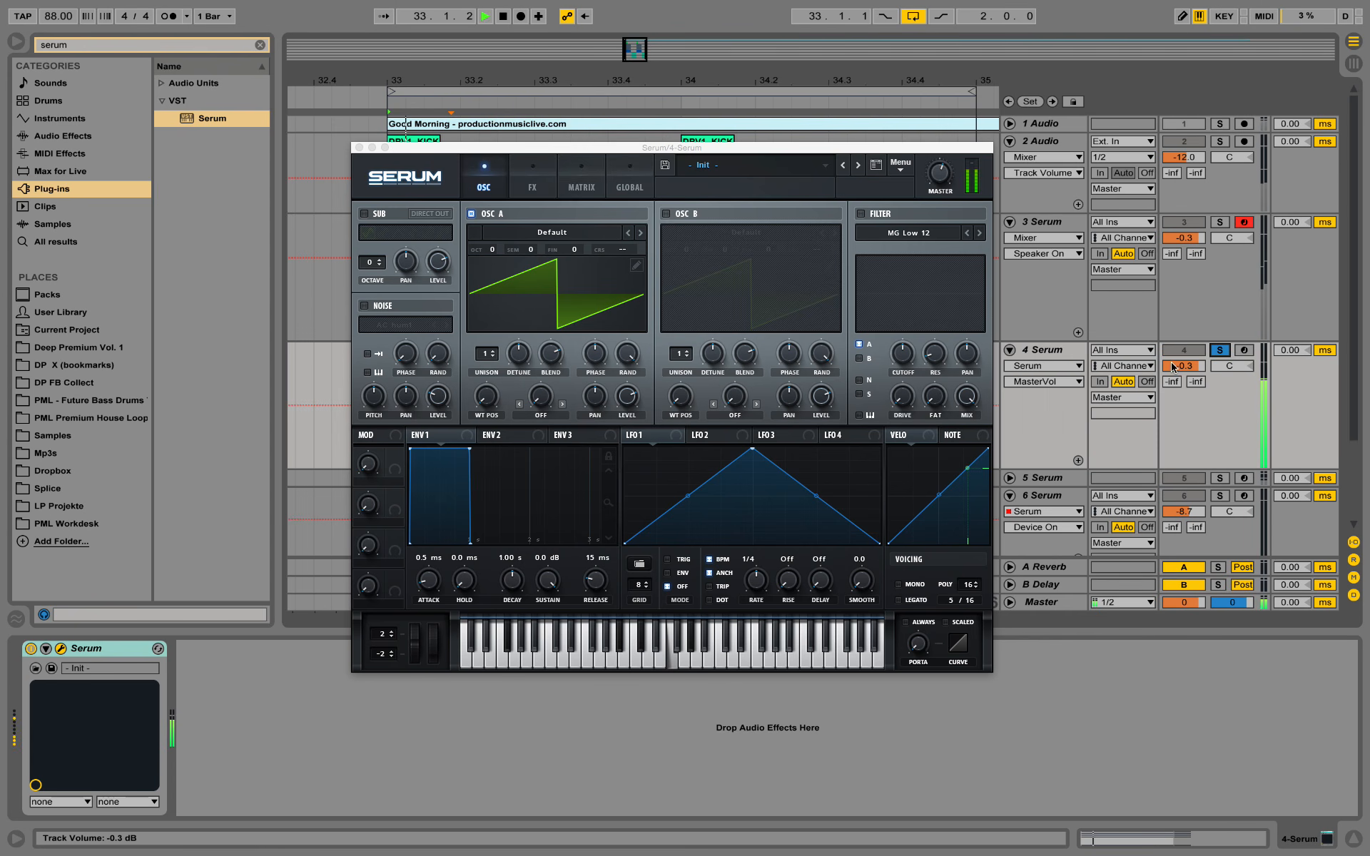
{"action": "key", "text": "space"}
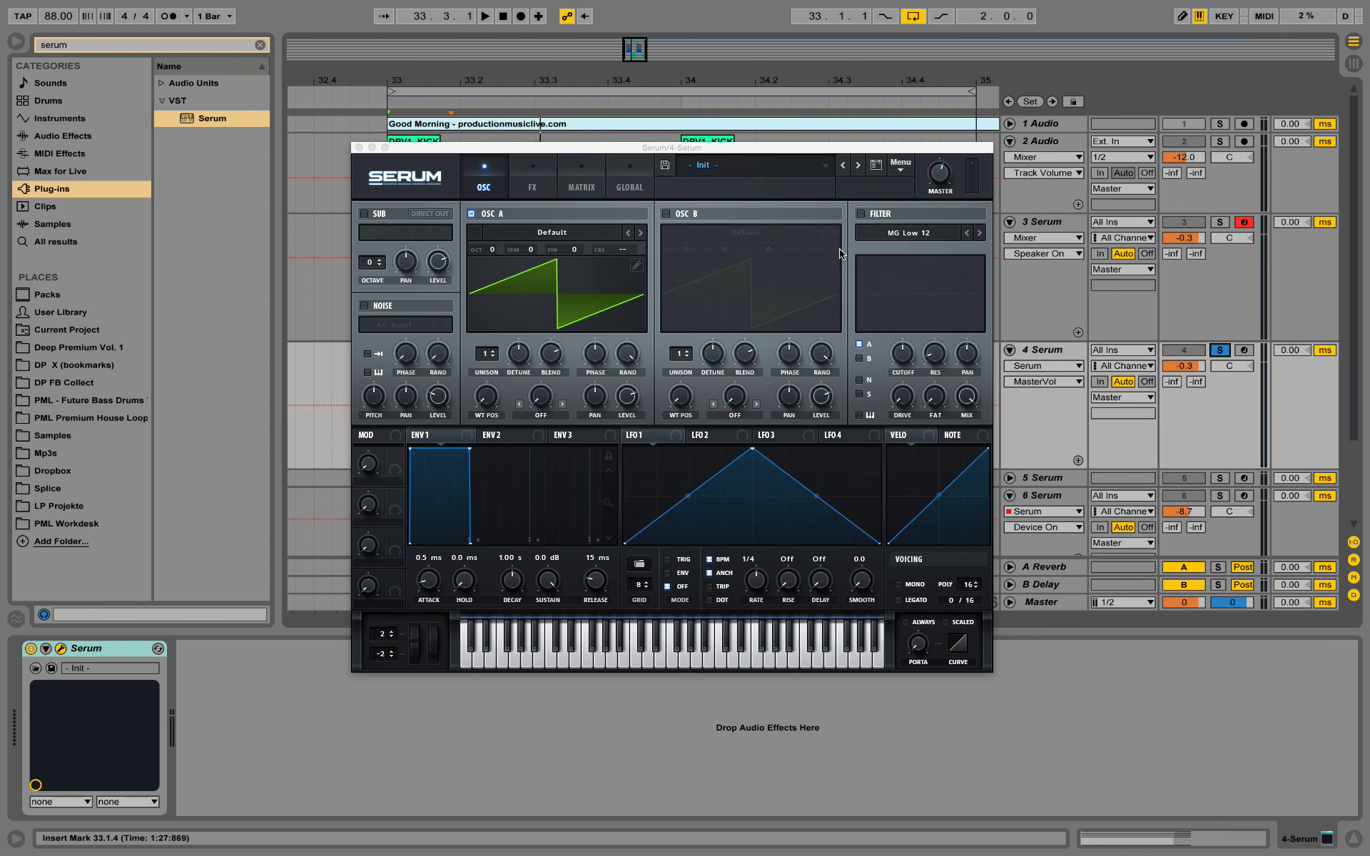
Turn on Serum's MG Low 12 filter and adjust its cutoff while auditioning the loop
{"action": "left_click", "coordinate": [862, 214]}
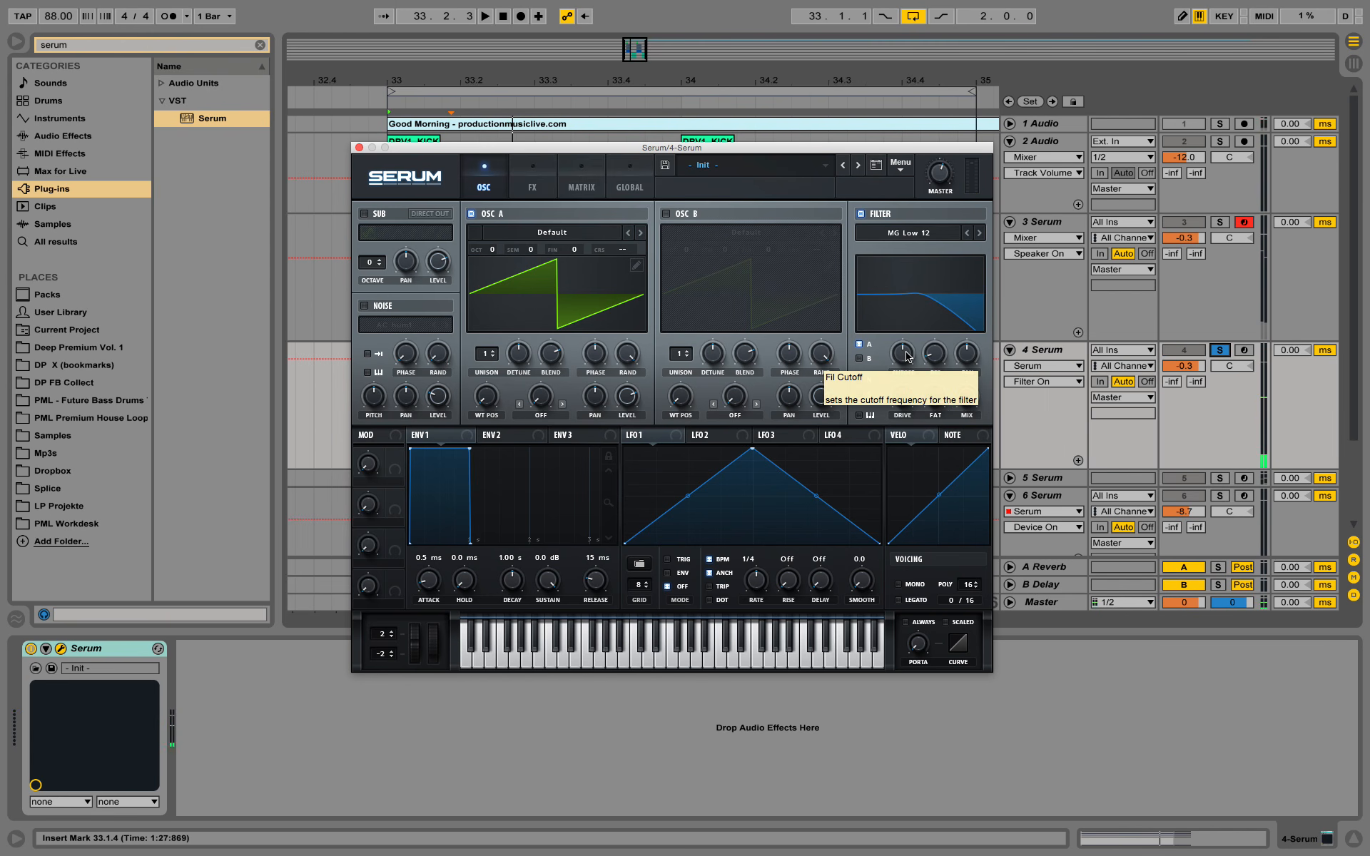
{"action": "mouse_move", "coordinate": [908, 357]}
{"action": "left_mouse_down"}
{"action": "mouse_move", "coordinate": [916, 408]}
{"action": "mouse_move", "coordinate": [925, 364]}
{"action": "mouse_move", "coordinate": [906, 365]}
{"action": "left_mouse_up"}
{"action": "key", "text": "space"}
{"action": "key", "text": "space"}
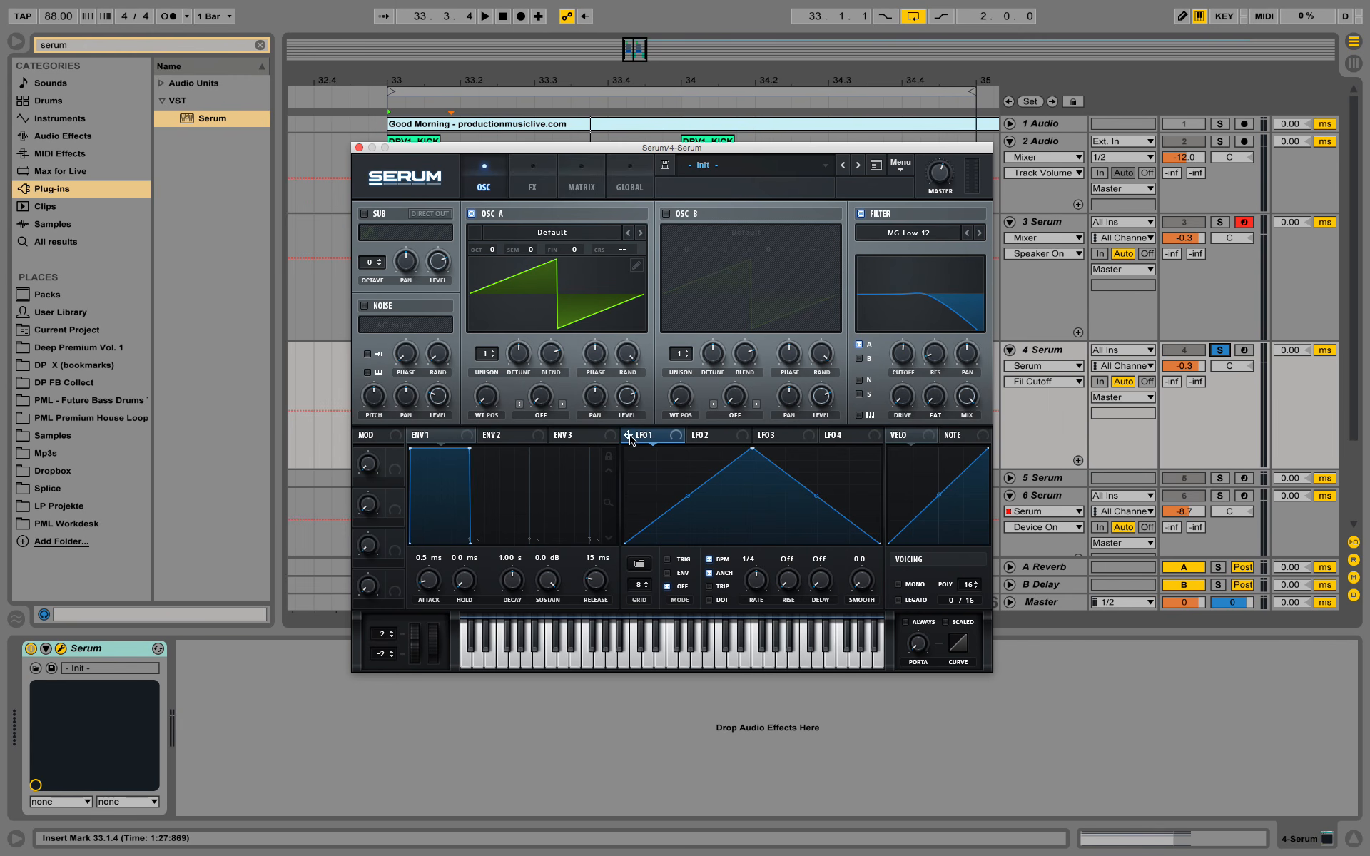
Assign LFO 1 to the filter cutoff with a raised modulation amount and set the LFO rate to 1/16
{"action": "left_click_drag", "start_coordinate": [630, 440], "coordinate": [905, 446]}
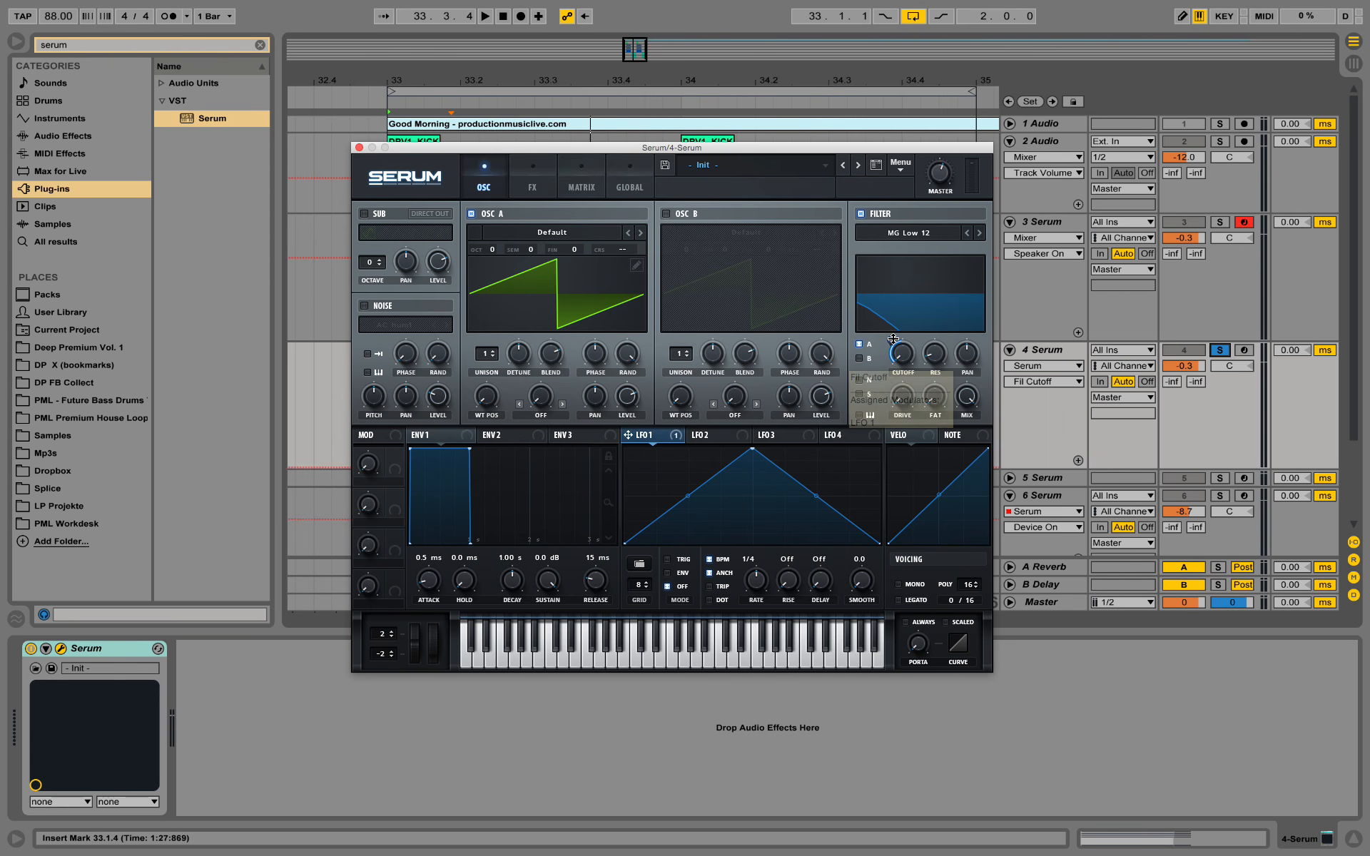
{"action": "mouse_move", "coordinate": [891, 341]}
{"action": "left_mouse_down"}
{"action": "mouse_move", "coordinate": [904, 310]}
{"action": "mouse_move", "coordinate": [902, 337]}
{"action": "left_mouse_up"}
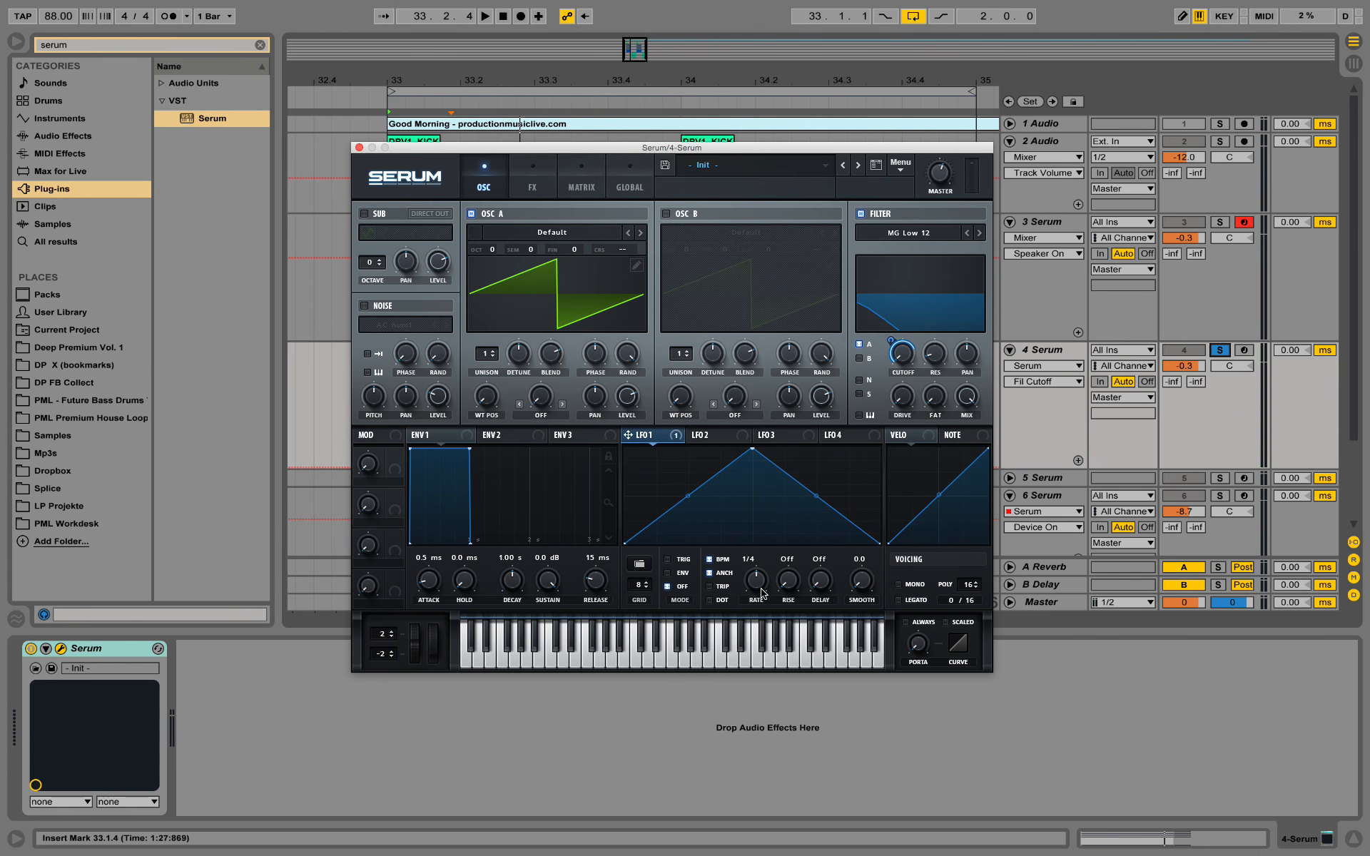
{"action": "left_click_drag", "start_coordinate": [762, 591], "coordinate": [763, 579]}
{"action": "left_click_drag", "start_coordinate": [762, 591], "coordinate": [764, 587]}
{"action": "key", "text": "space"}
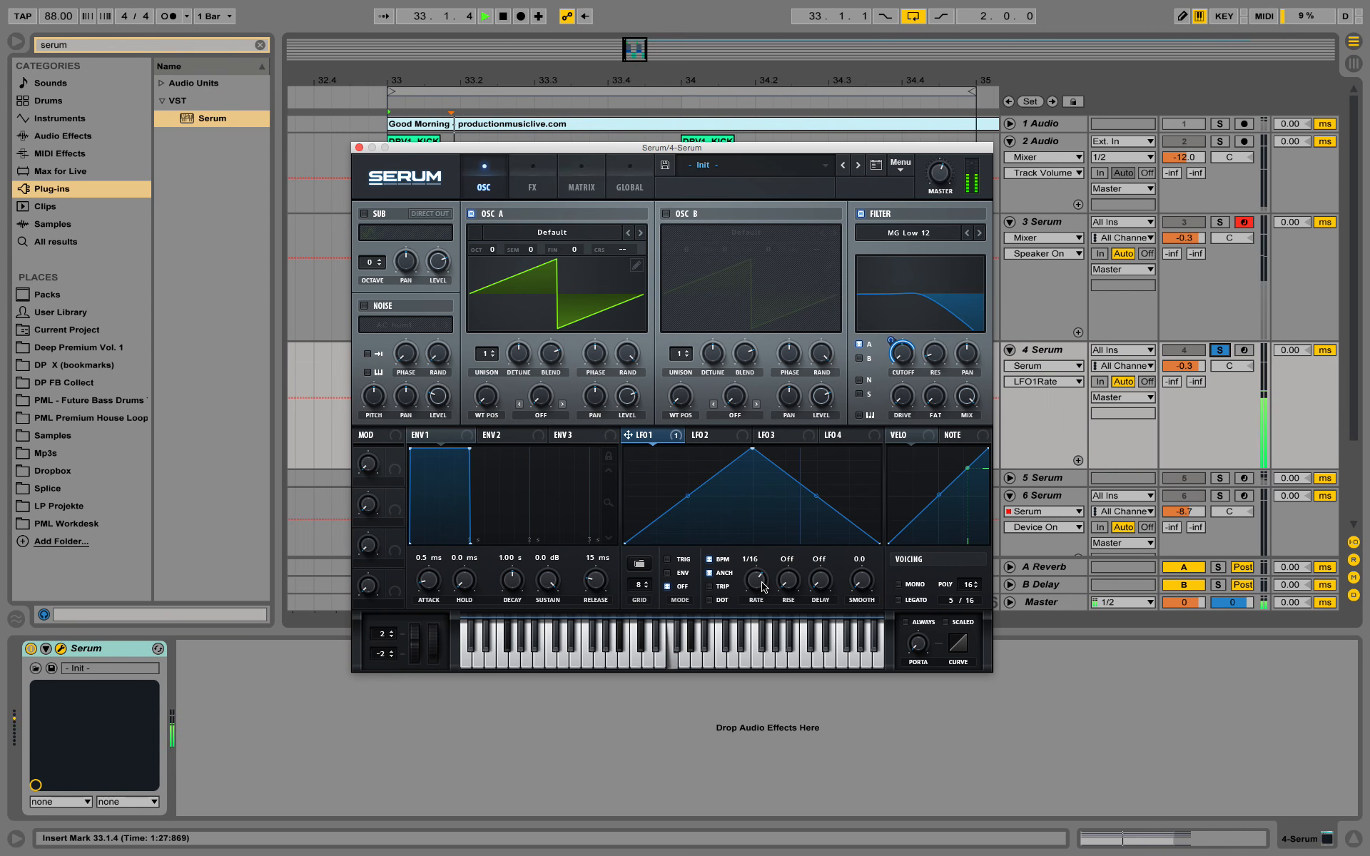
{"action": "key", "text": "space"}
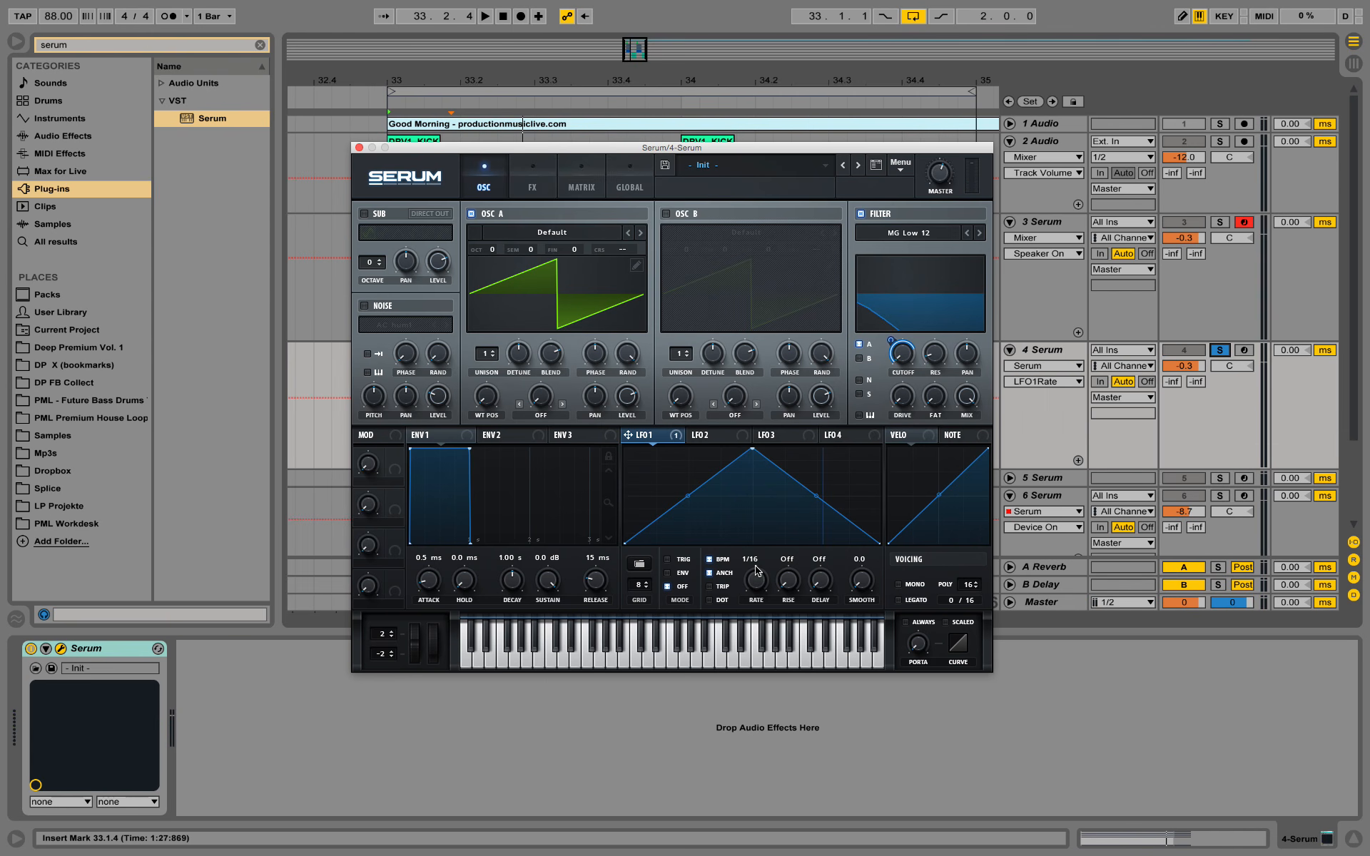
Enable triplet timing for LFO 1 and play the loop to check the wobble
{"action": "left_click", "coordinate": [710, 588]}
{"action": "key", "text": "space"}
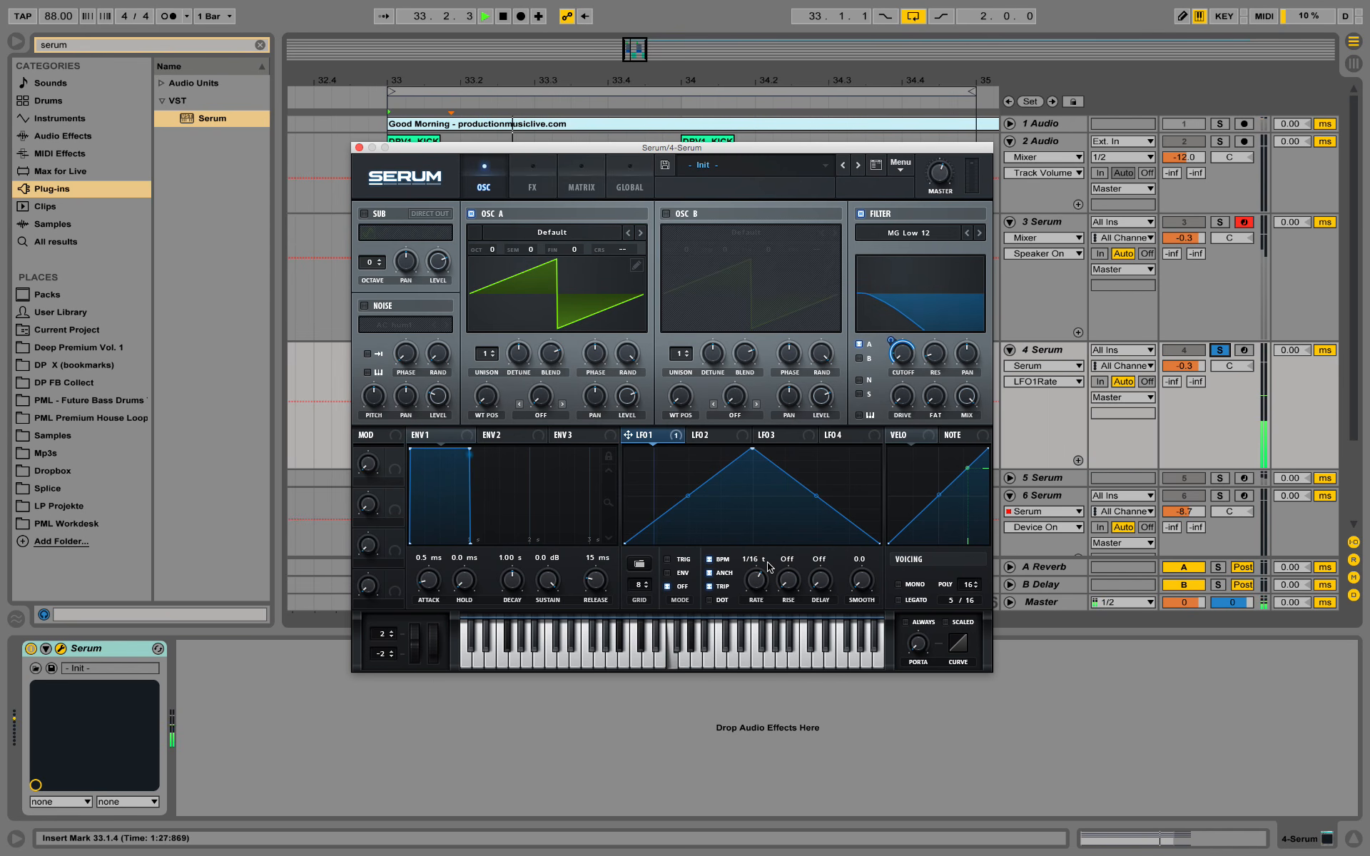
{"action": "key", "text": "space"}
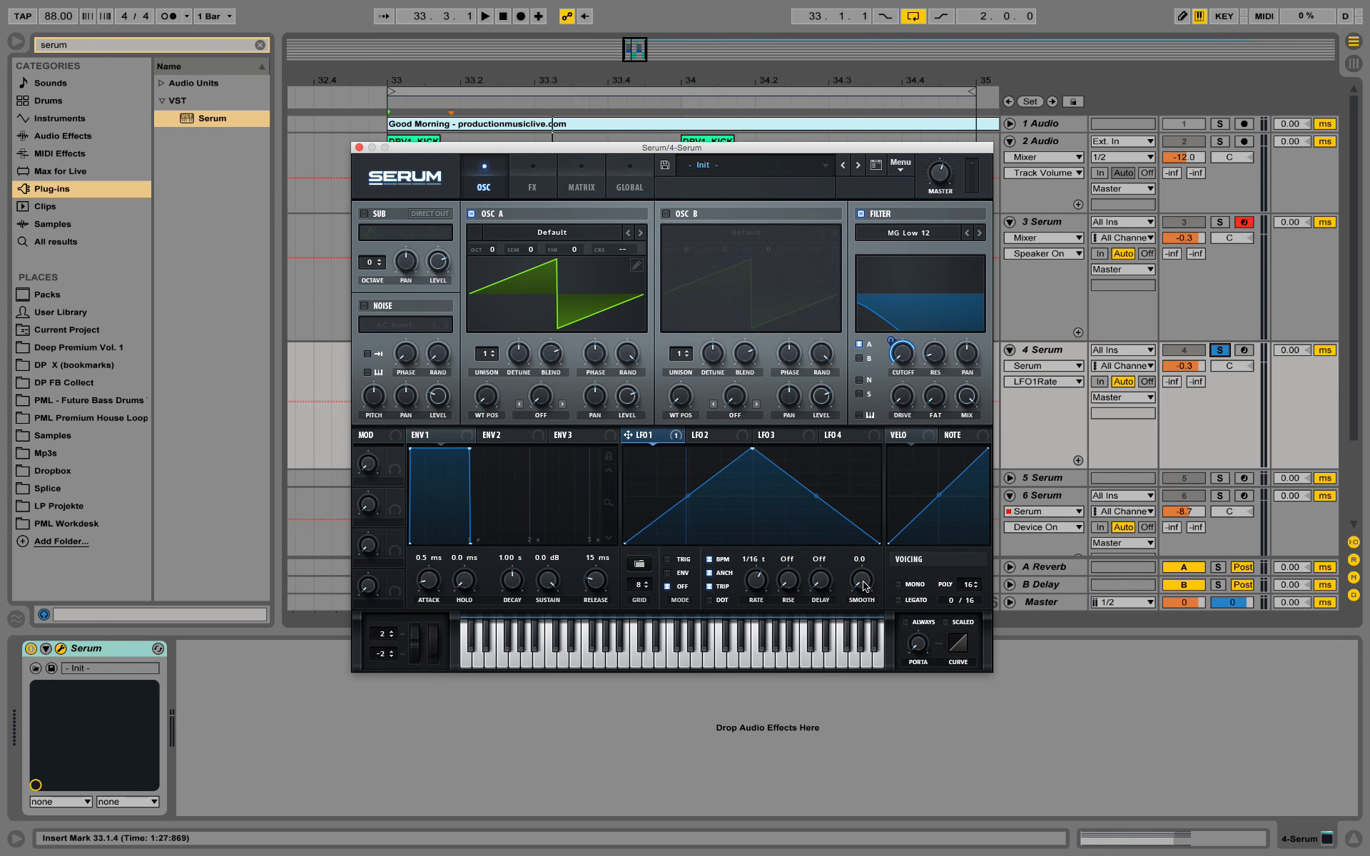
Try LFO 1's Smooth at 100 during playback and return it to 0
{"action": "key", "text": "space"}
{"action": "mouse_move", "coordinate": [864, 585]}
{"action": "left_mouse_down"}
{"action": "mouse_move", "coordinate": [870, 418]}
{"action": "mouse_move", "coordinate": [868, 585]}
{"action": "left_mouse_up"}
{"action": "key", "text": "space"}
{"action": "mouse_move", "coordinate": [907, 346]}
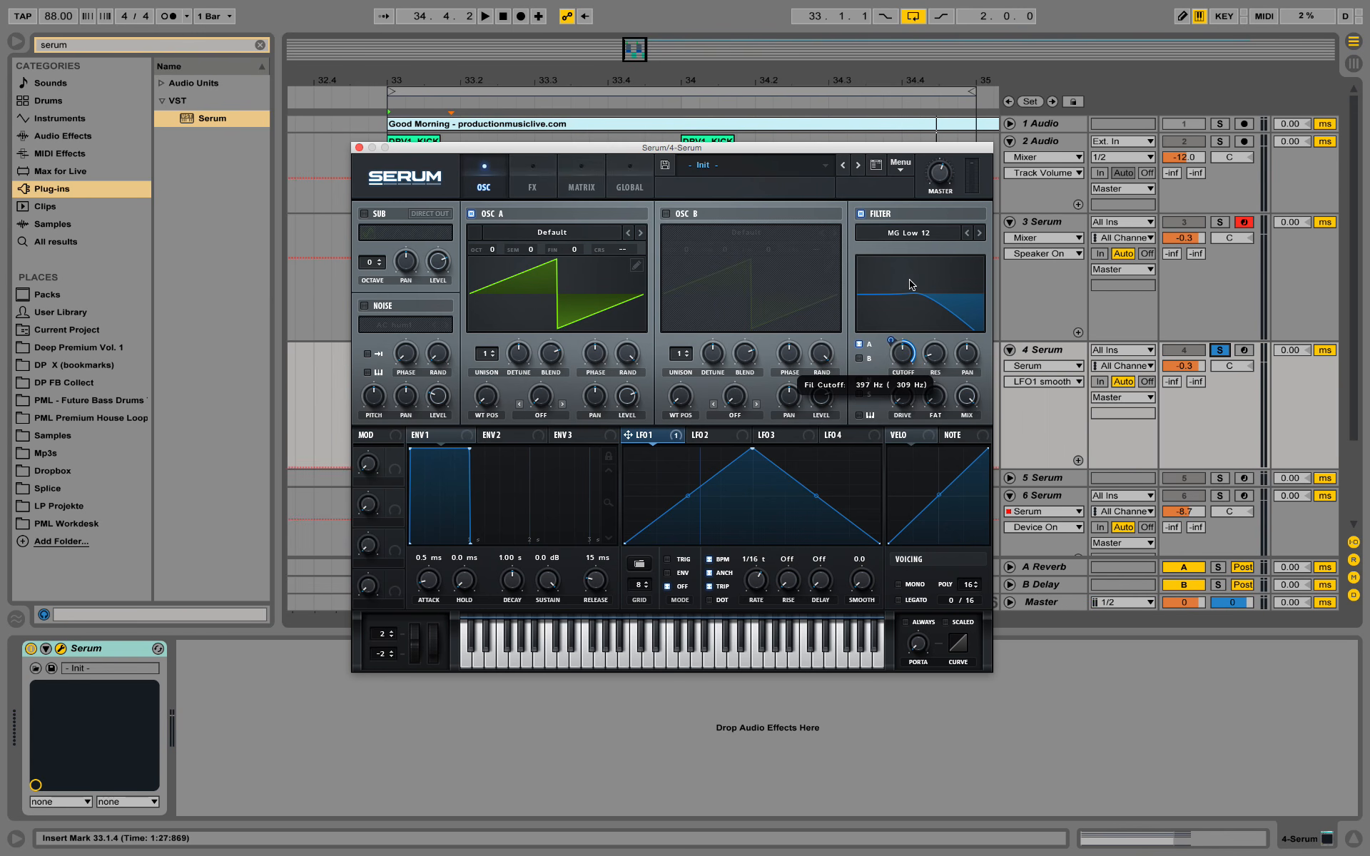
{"action": "mouse_move", "coordinate": [863, 585]}
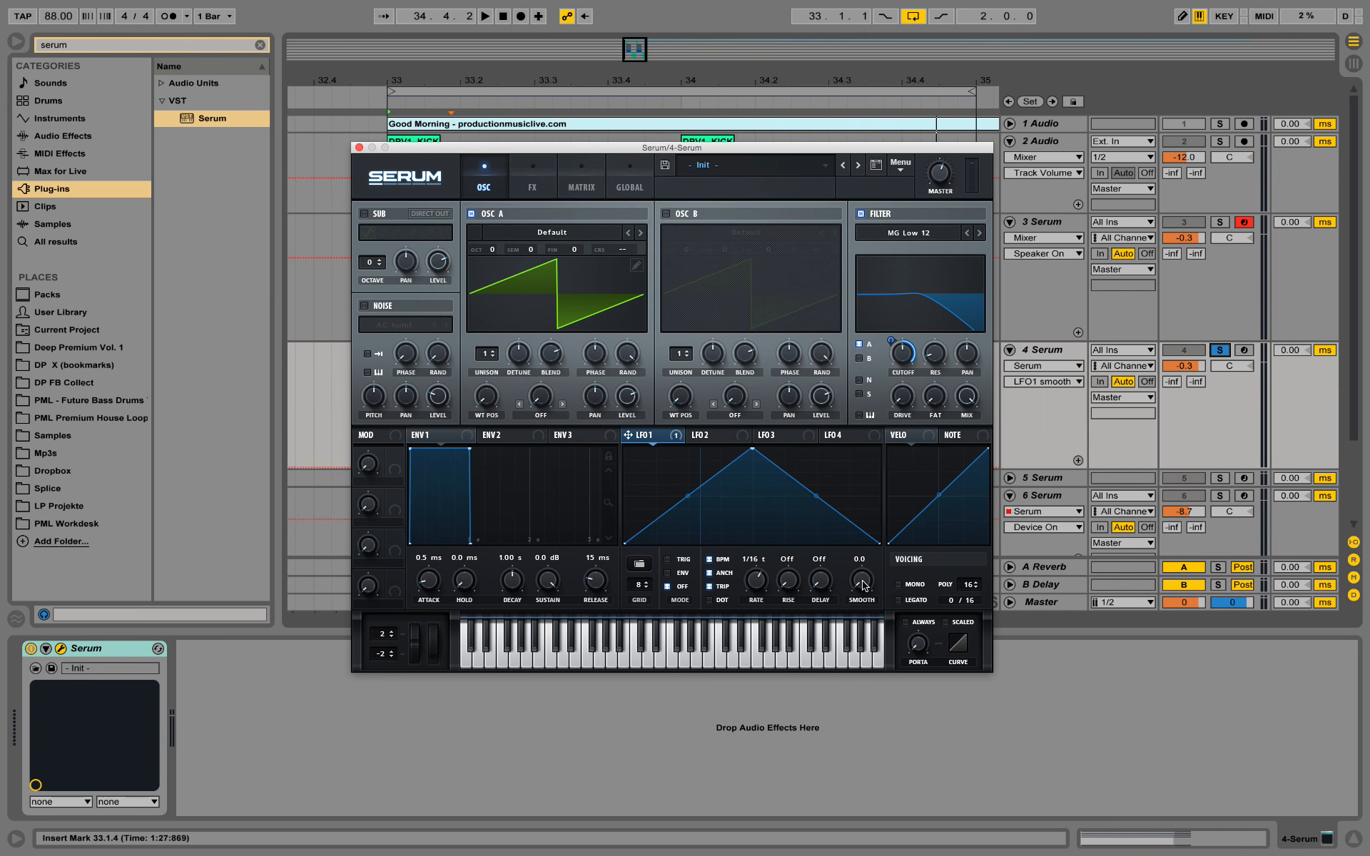
{"action": "key", "text": "space"}
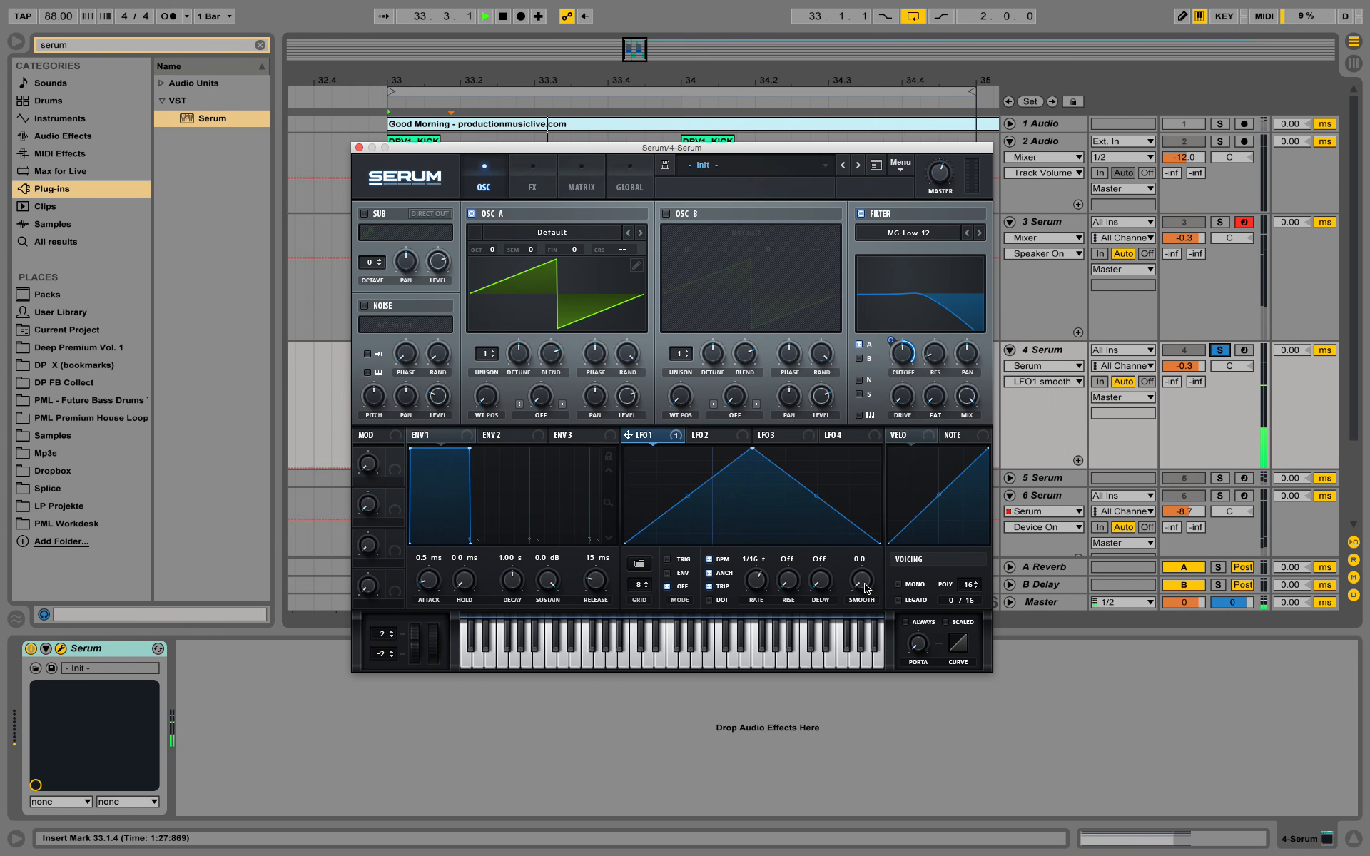
{"action": "left_click_drag", "start_coordinate": [866, 588], "coordinate": [838, 329]}
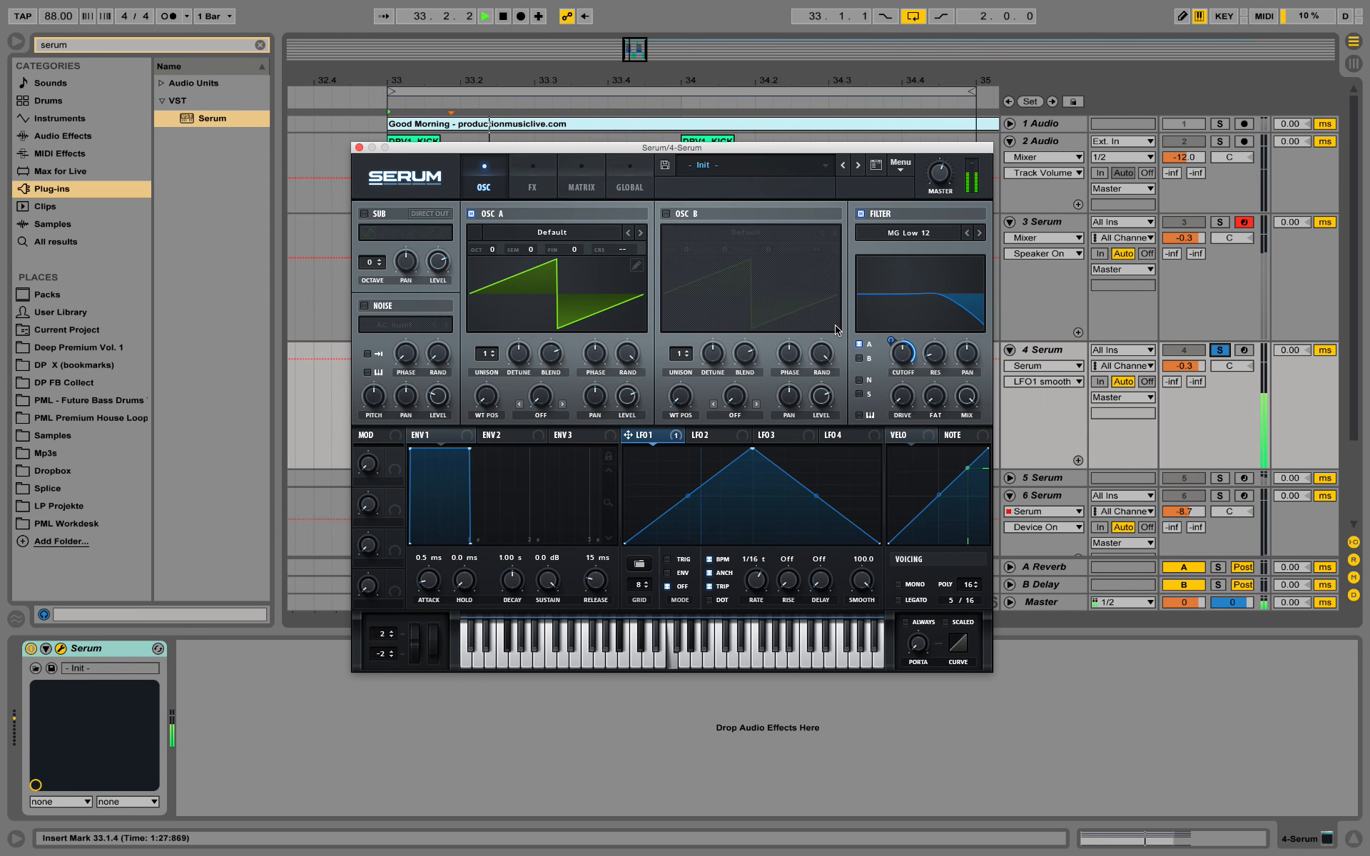
{"action": "left_click_drag", "start_coordinate": [861, 579], "coordinate": [863, 712]}
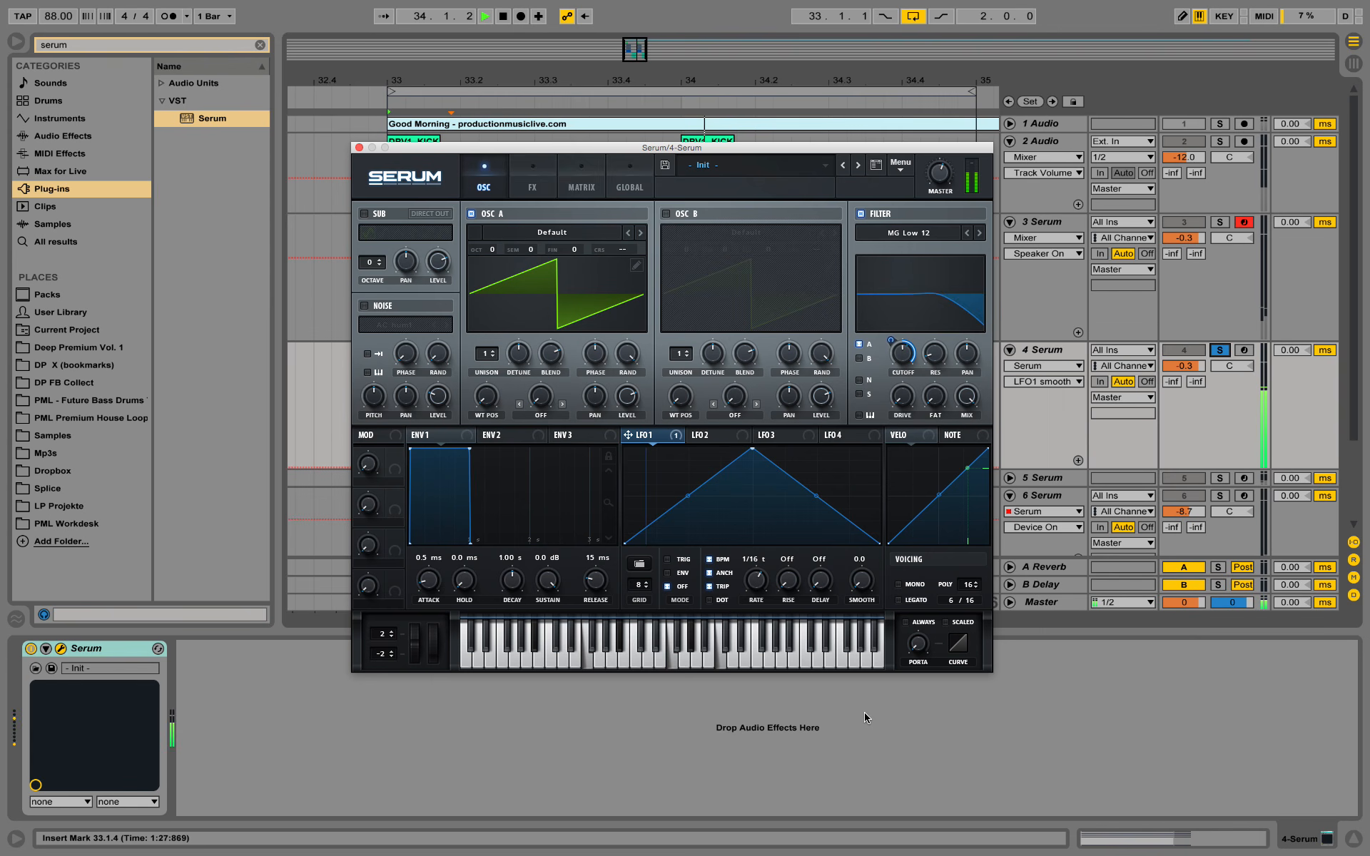
{"action": "key", "text": "space"}
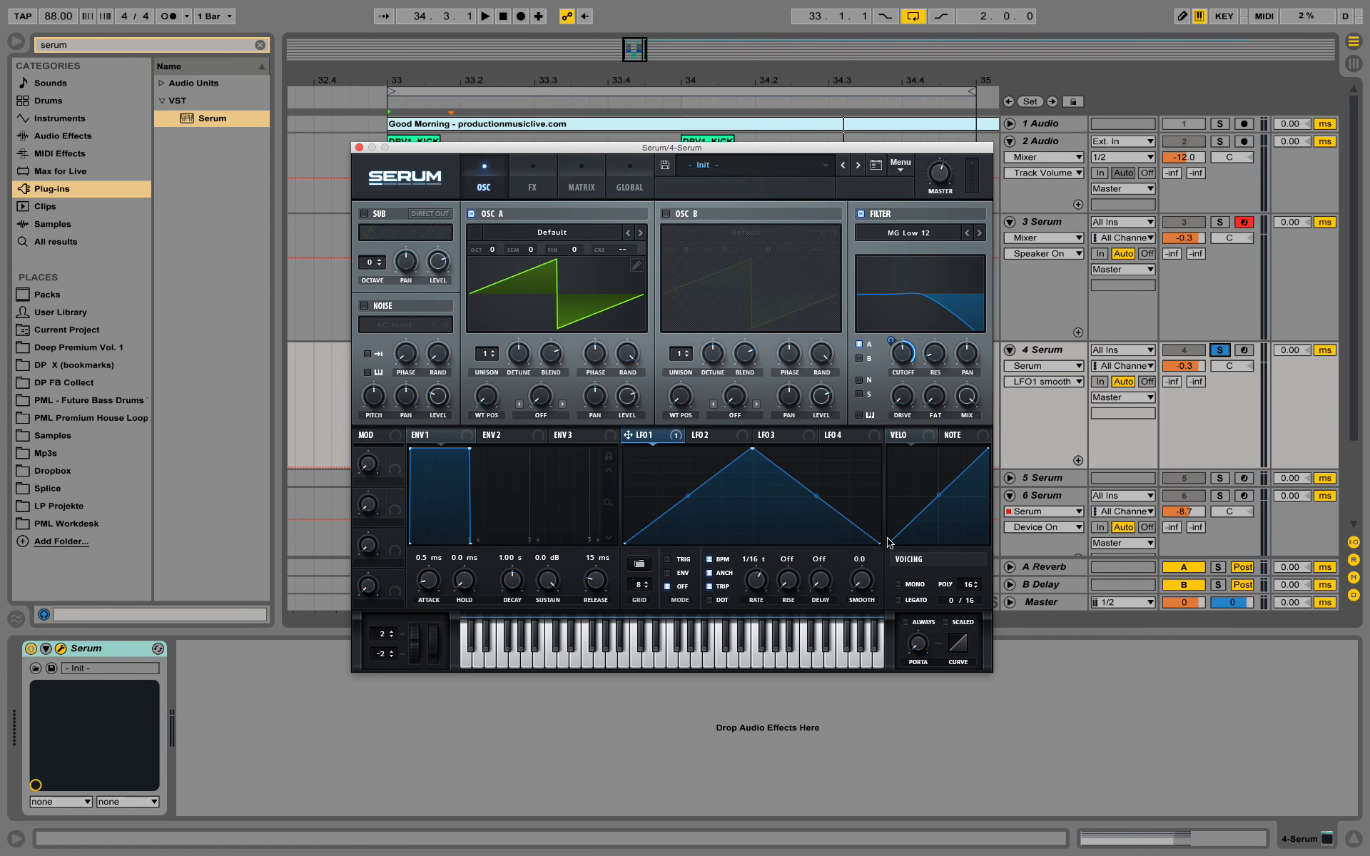
Set oscillator A's unison to 4 voices and reduce its detune below 0.25
{"action": "left_click_drag", "start_coordinate": [908, 343], "coordinate": [910, 407]}
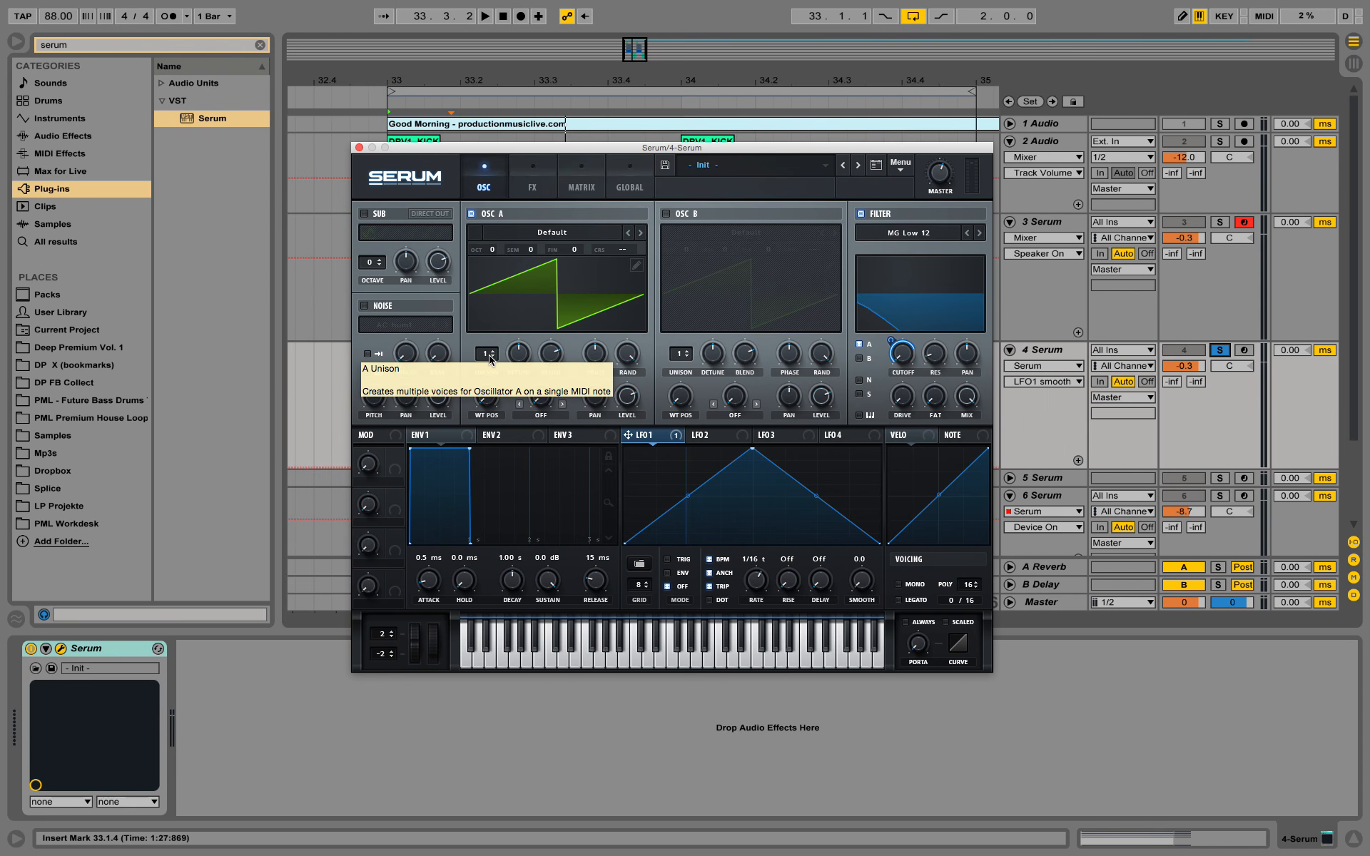
{"action": "left_click_drag", "start_coordinate": [490, 359], "coordinate": [503, 338]}
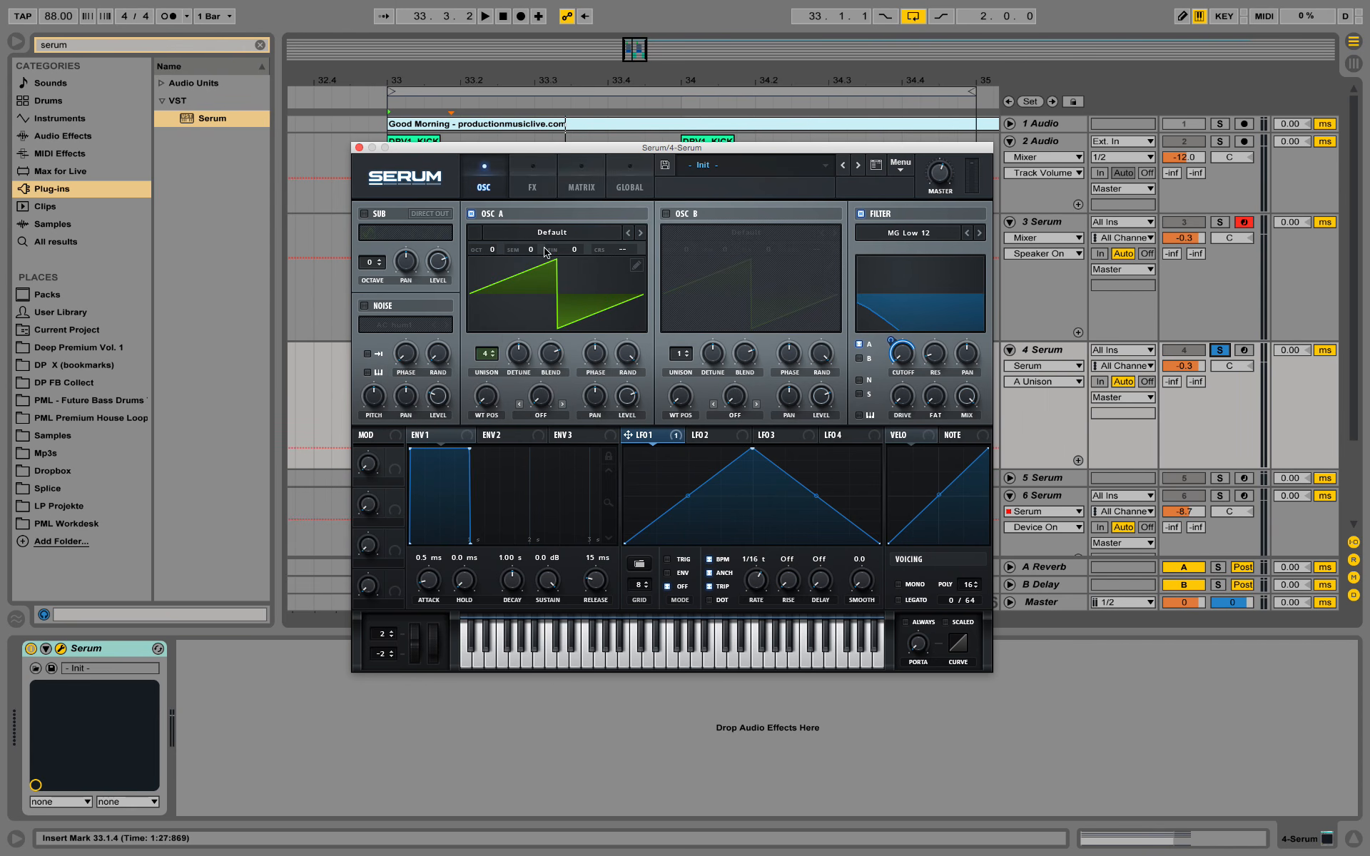
{"action": "left_click", "coordinate": [519, 354]}
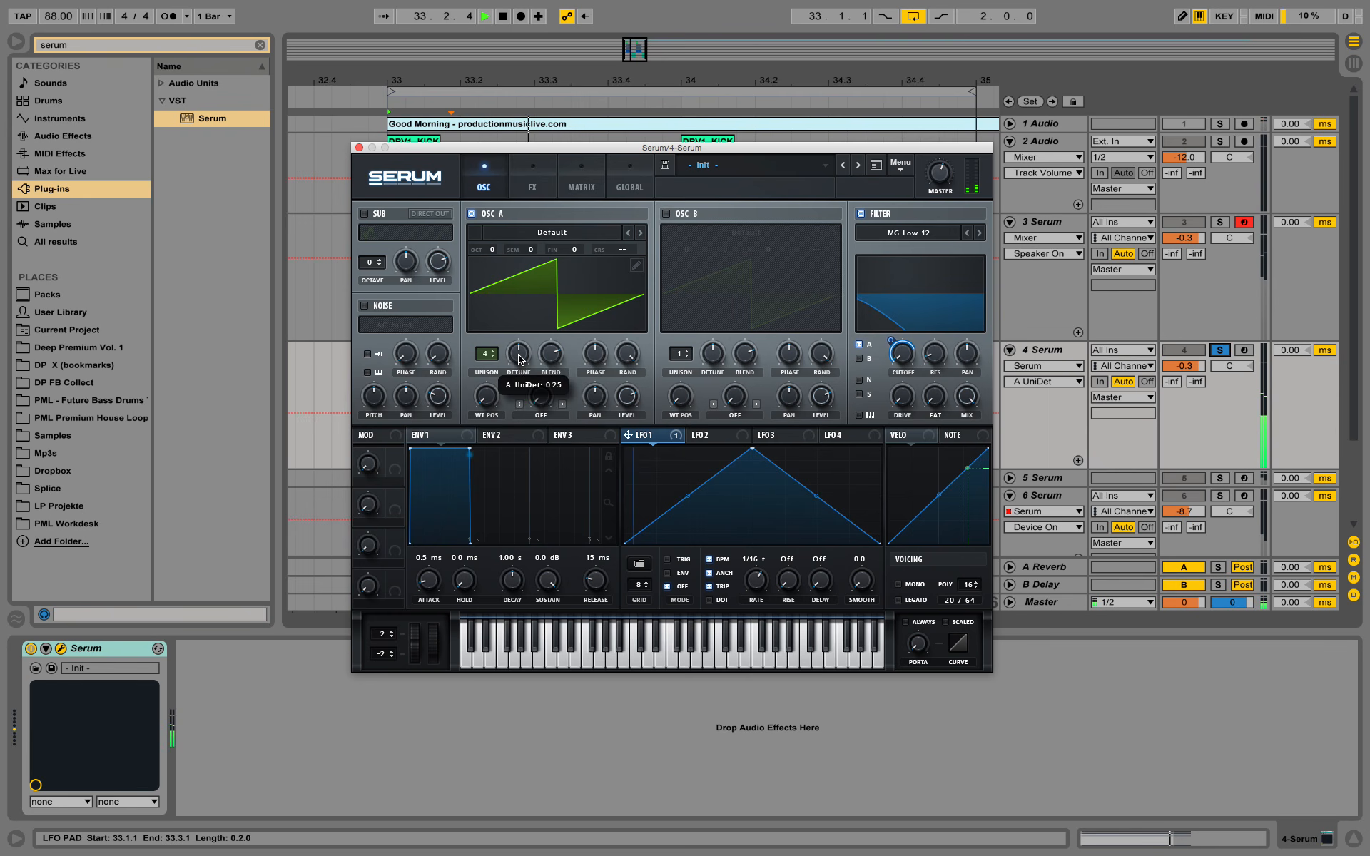
{"action": "left_click", "coordinate": [524, 363]}
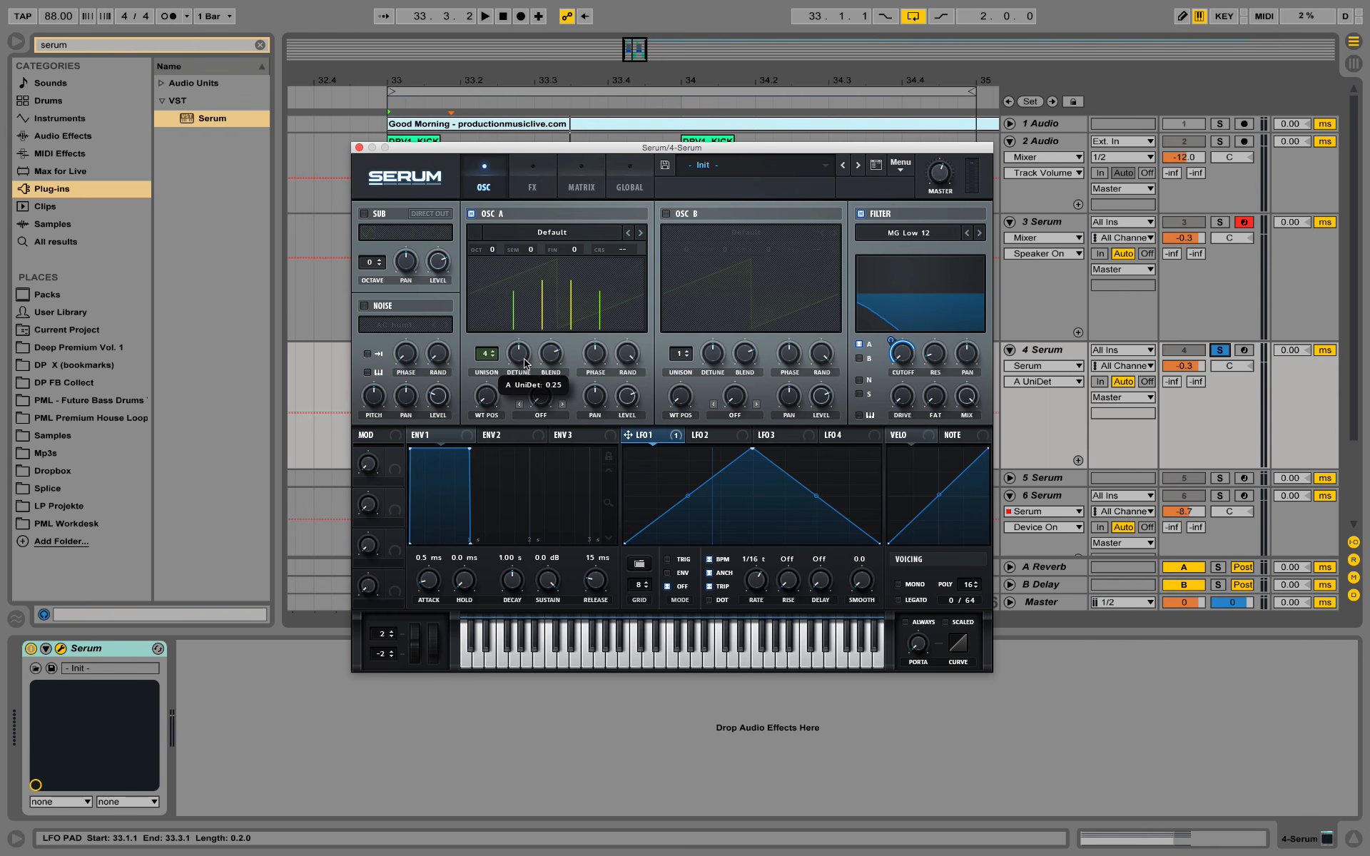
{"action": "left_click", "coordinate": [522, 354]}
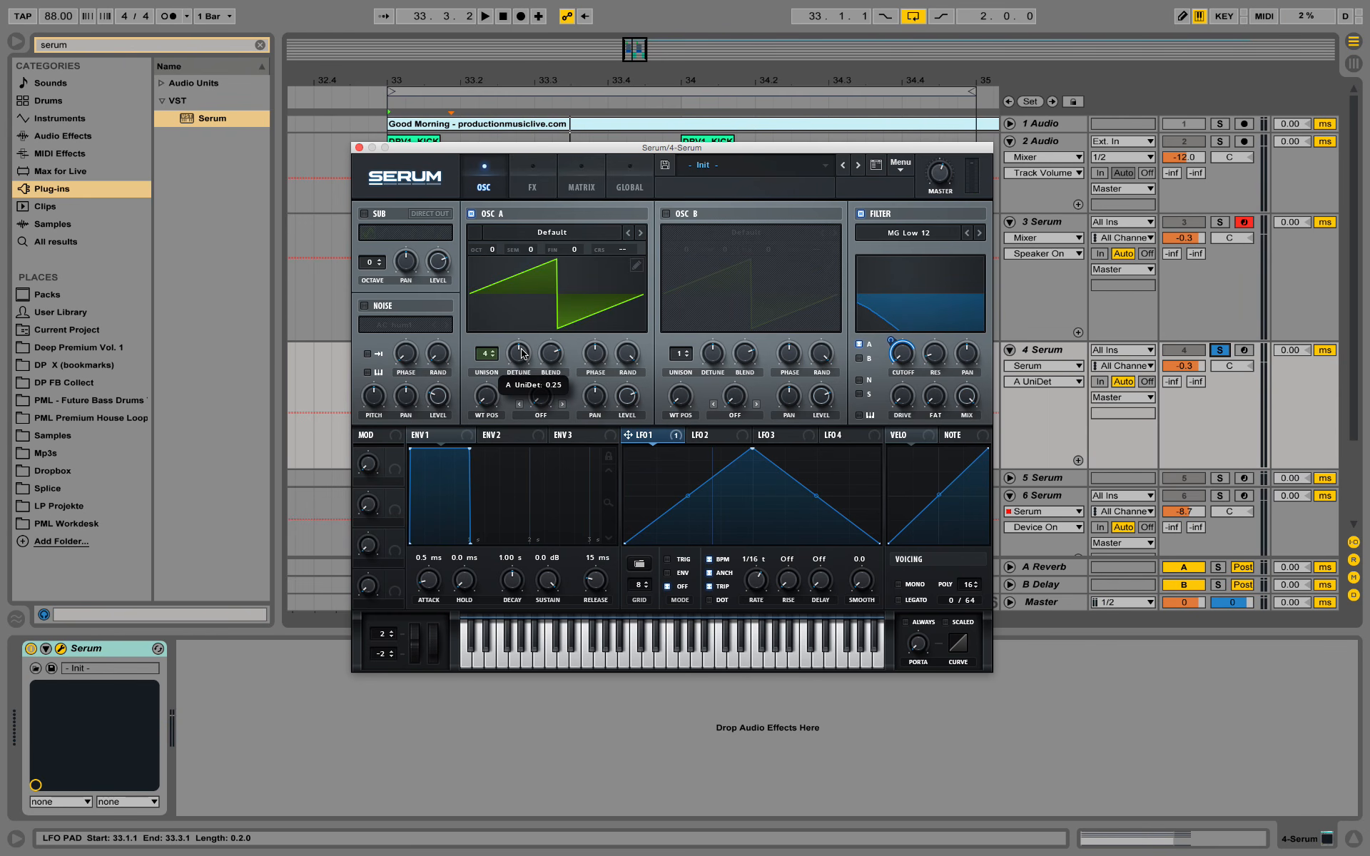
{"action": "left_click_drag", "start_coordinate": [521, 354], "coordinate": [526, 379]}
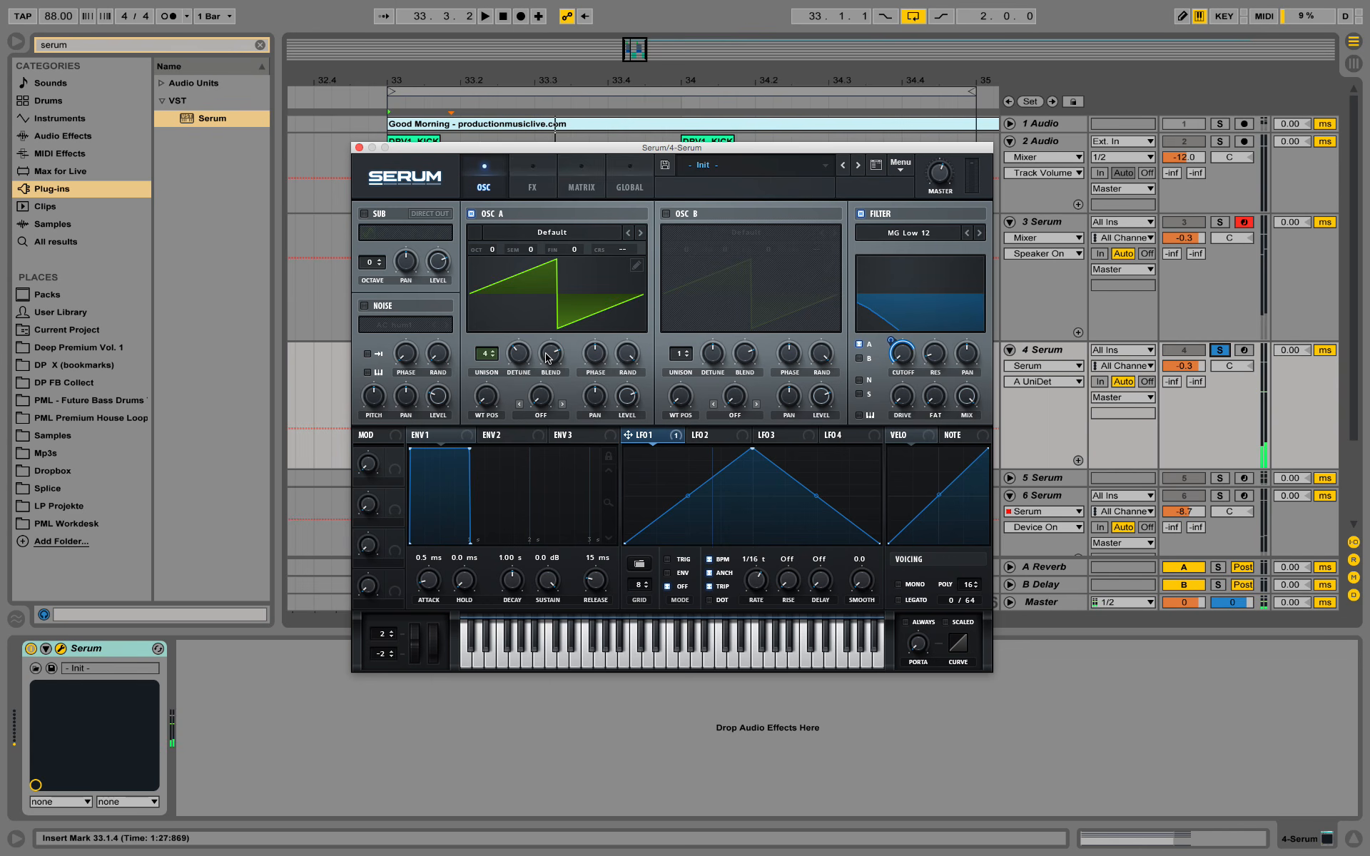
Raise oscillator A's unison blend to about 84 and set the filter drive to 24%
{"action": "left_click_drag", "start_coordinate": [547, 357], "coordinate": [554, 359]}
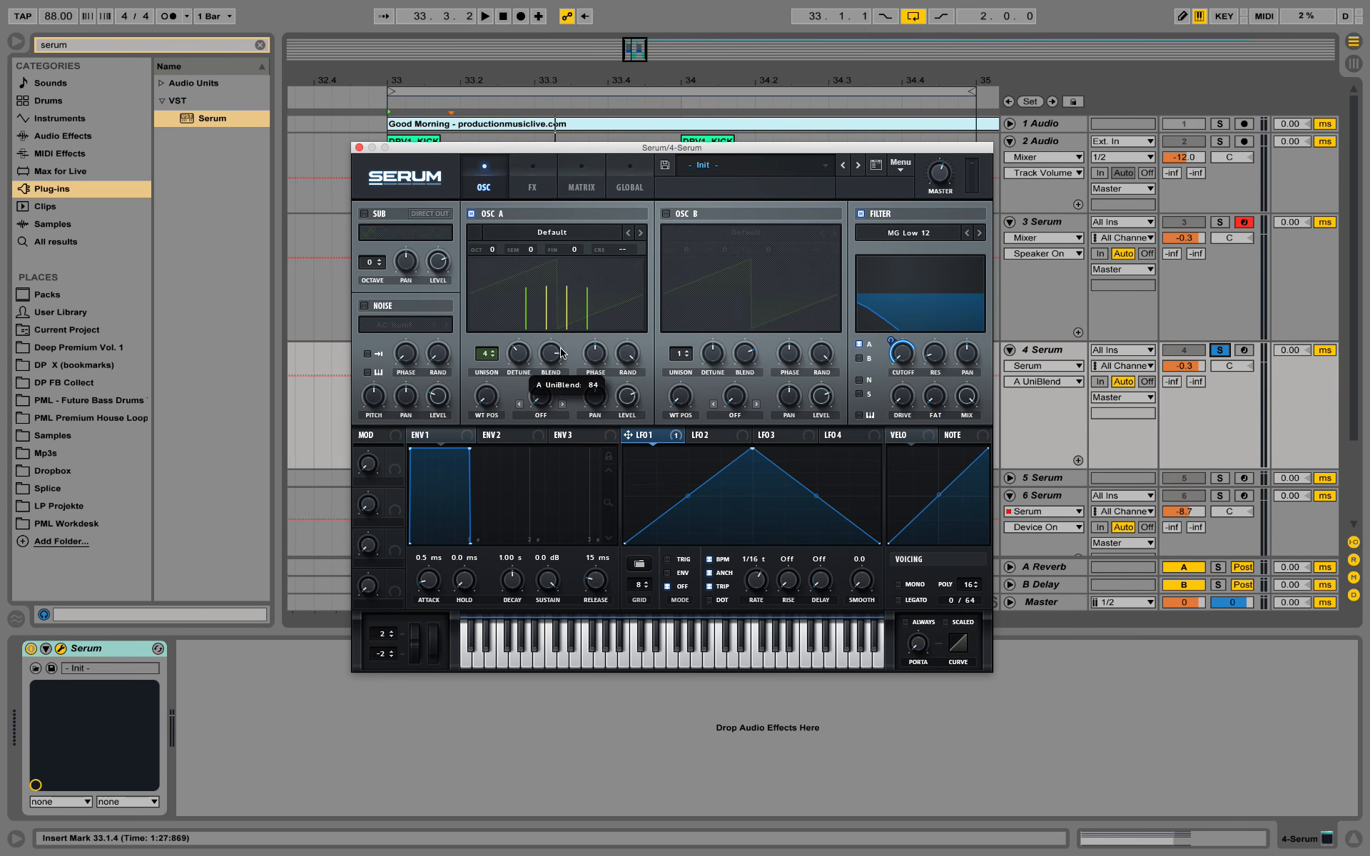
{"action": "left_click_drag", "start_coordinate": [560, 352], "coordinate": [560, 353]}
{"action": "key", "text": "space"}
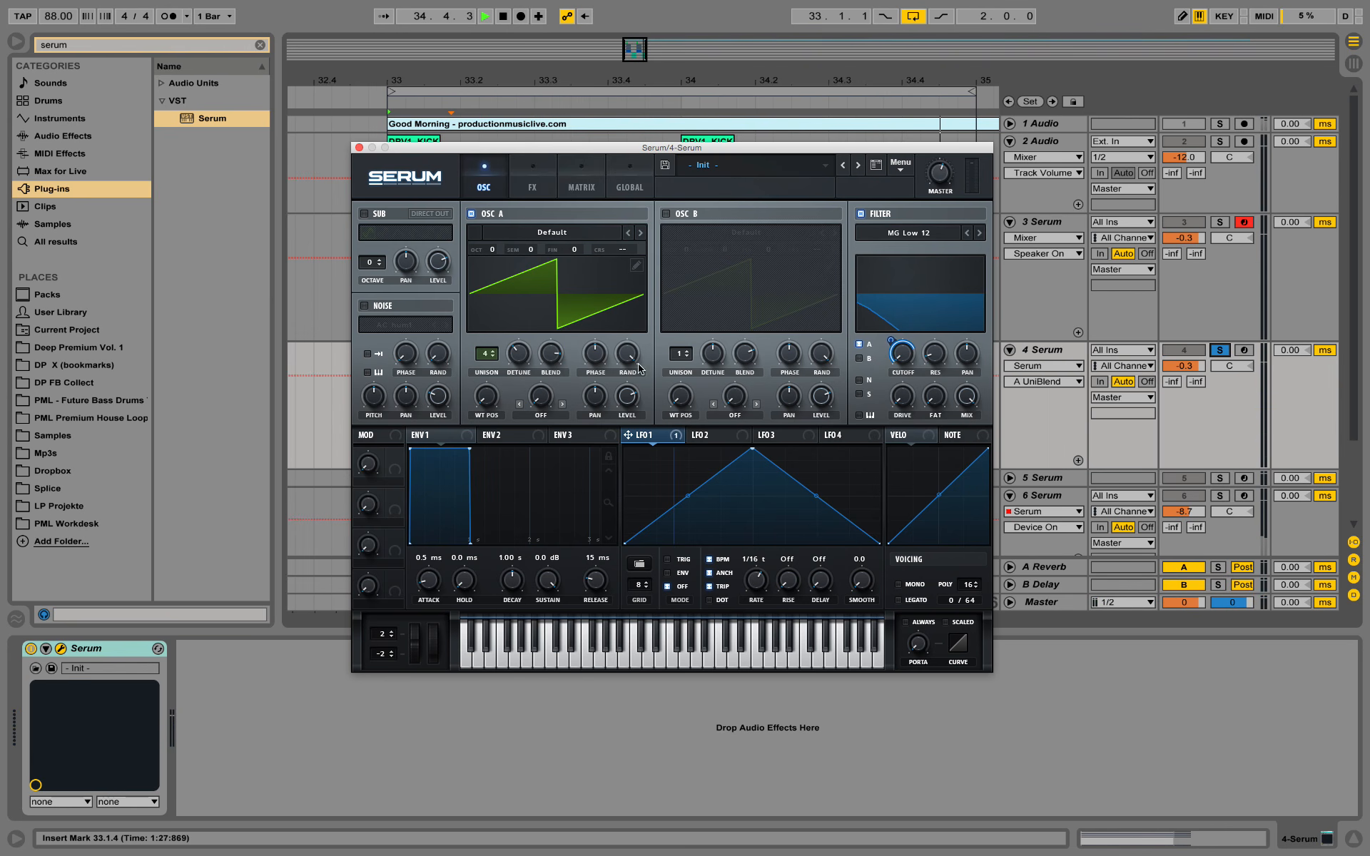
{"action": "left_click", "coordinate": [909, 401]}
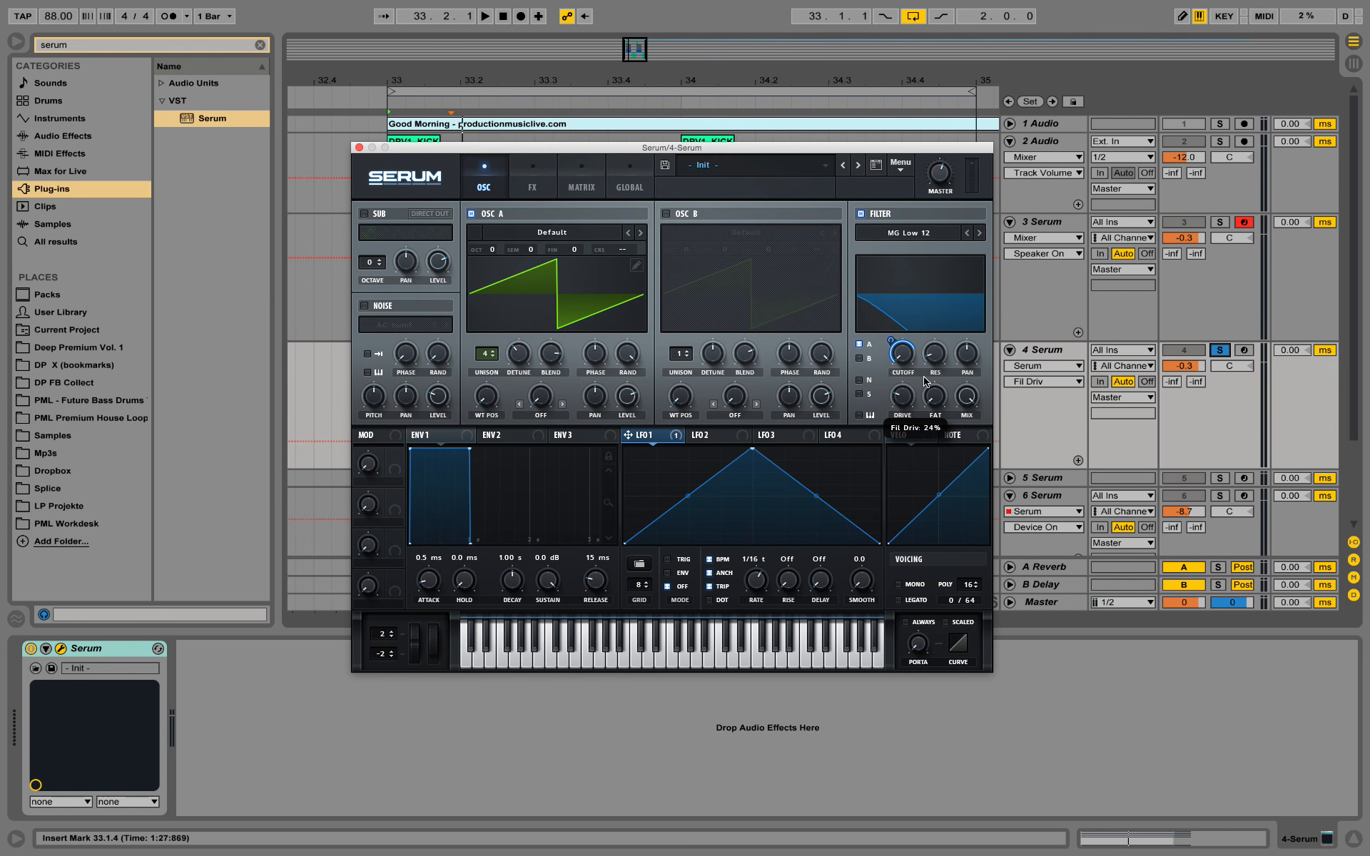
Fine-tune the filter's Drive and Fat amounts while checking the sound in loop playback
{"action": "left_click_drag", "start_coordinate": [926, 386], "coordinate": [904, 398]}
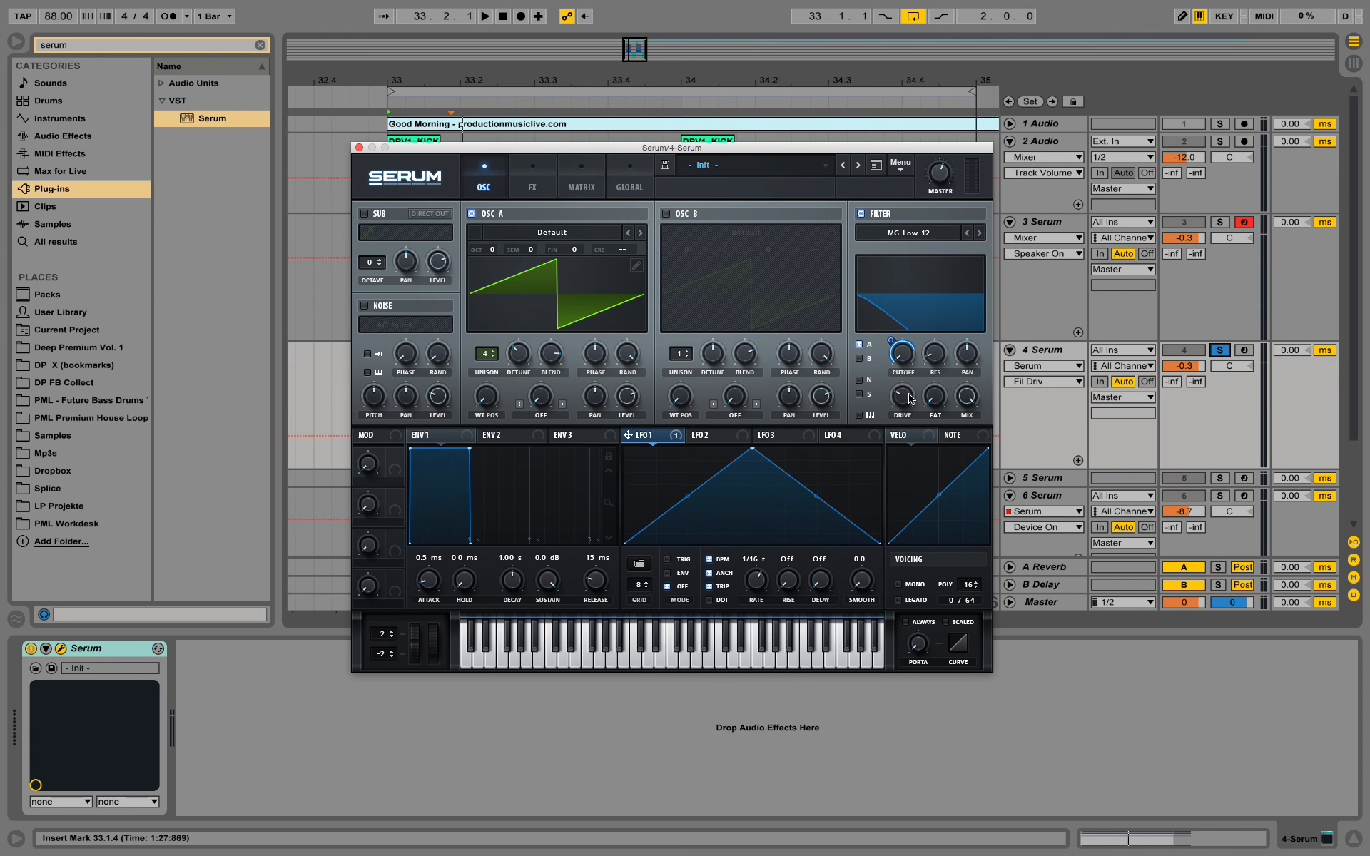
{"action": "key", "text": "space"}
{"action": "left_click", "coordinate": [944, 404]}
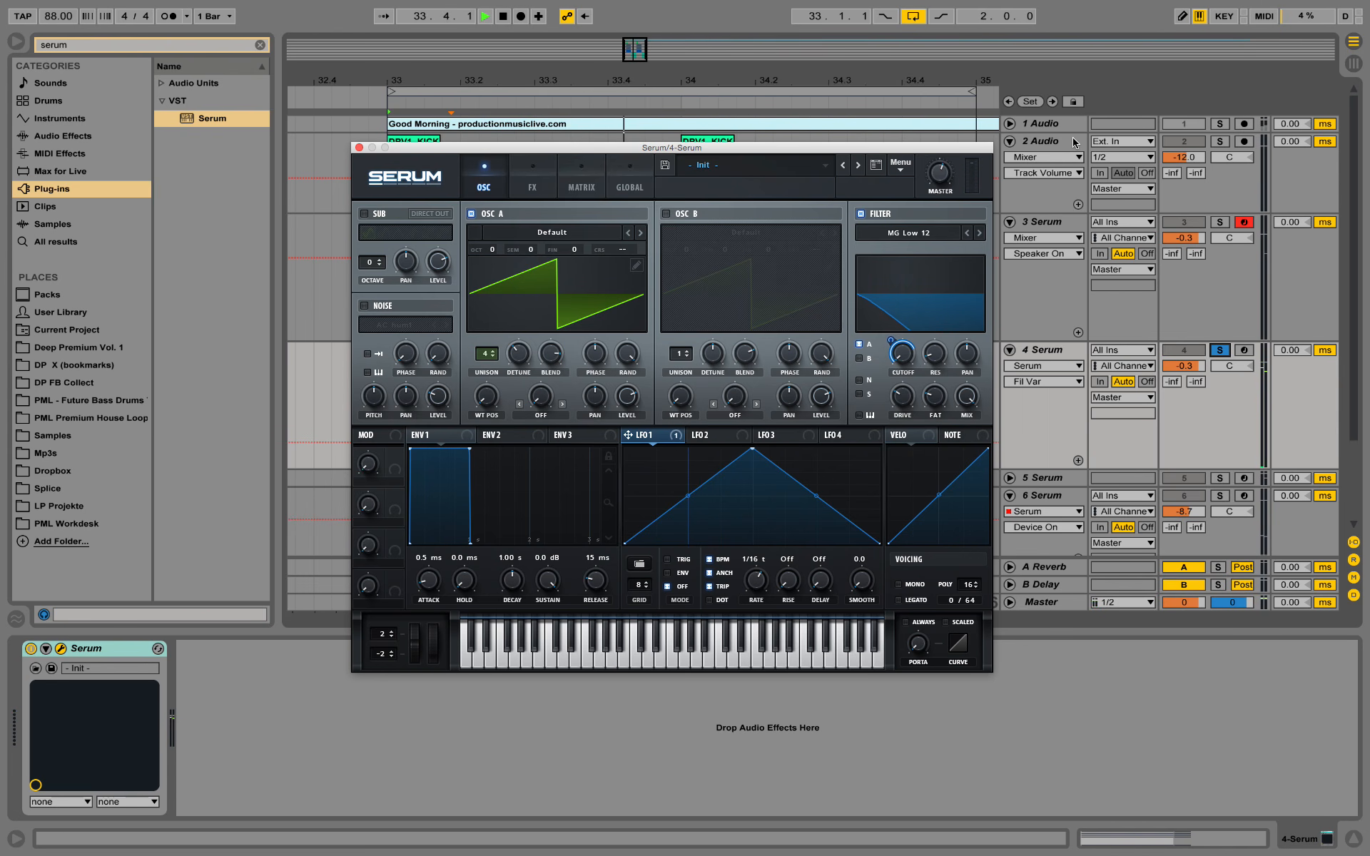
{"action": "key", "text": "space"}
Adjust Serum's master volume, replaying the loop between changes to check the output level
{"action": "left_click", "coordinate": [945, 176]}
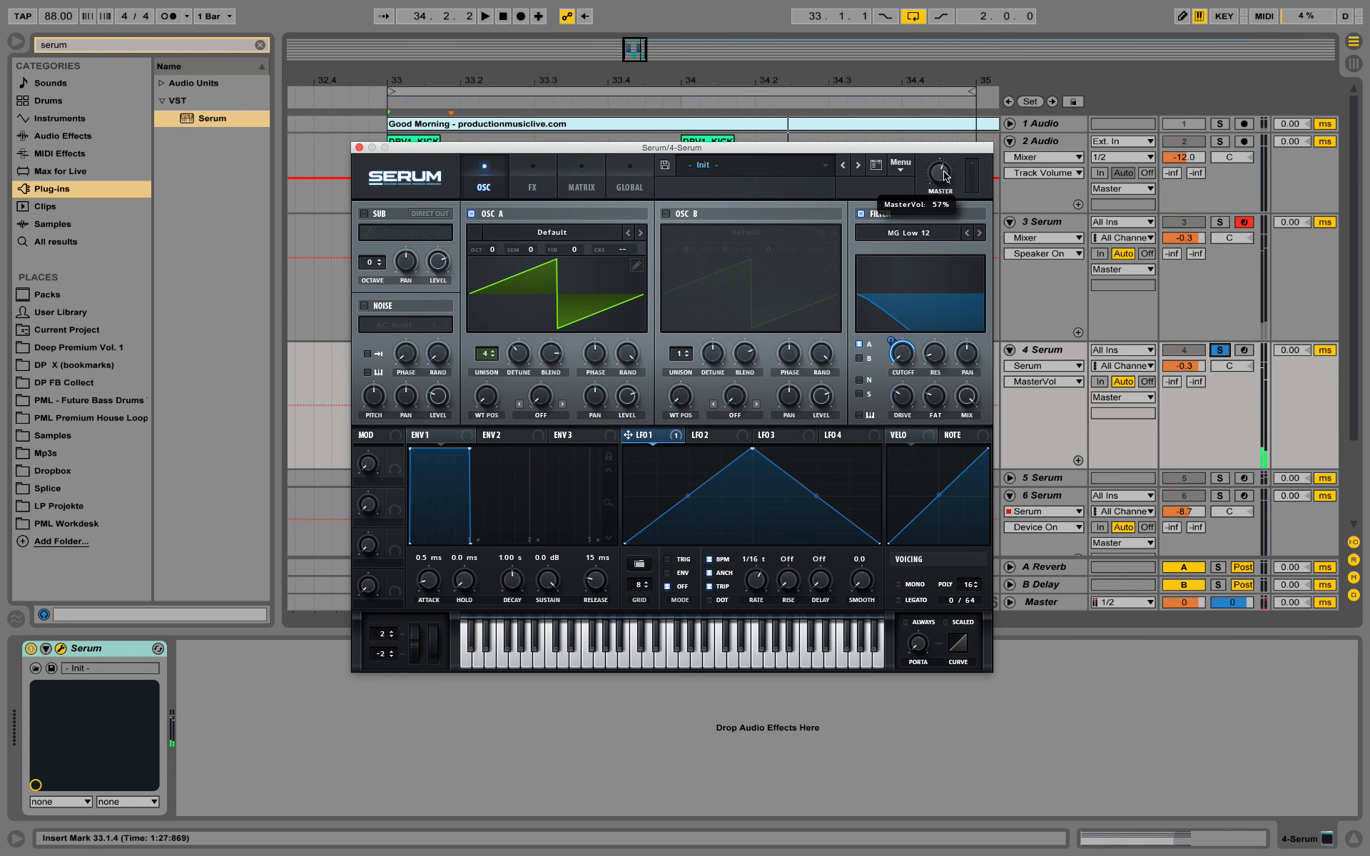
{"action": "left_click_drag", "start_coordinate": [948, 192], "coordinate": [945, 183]}
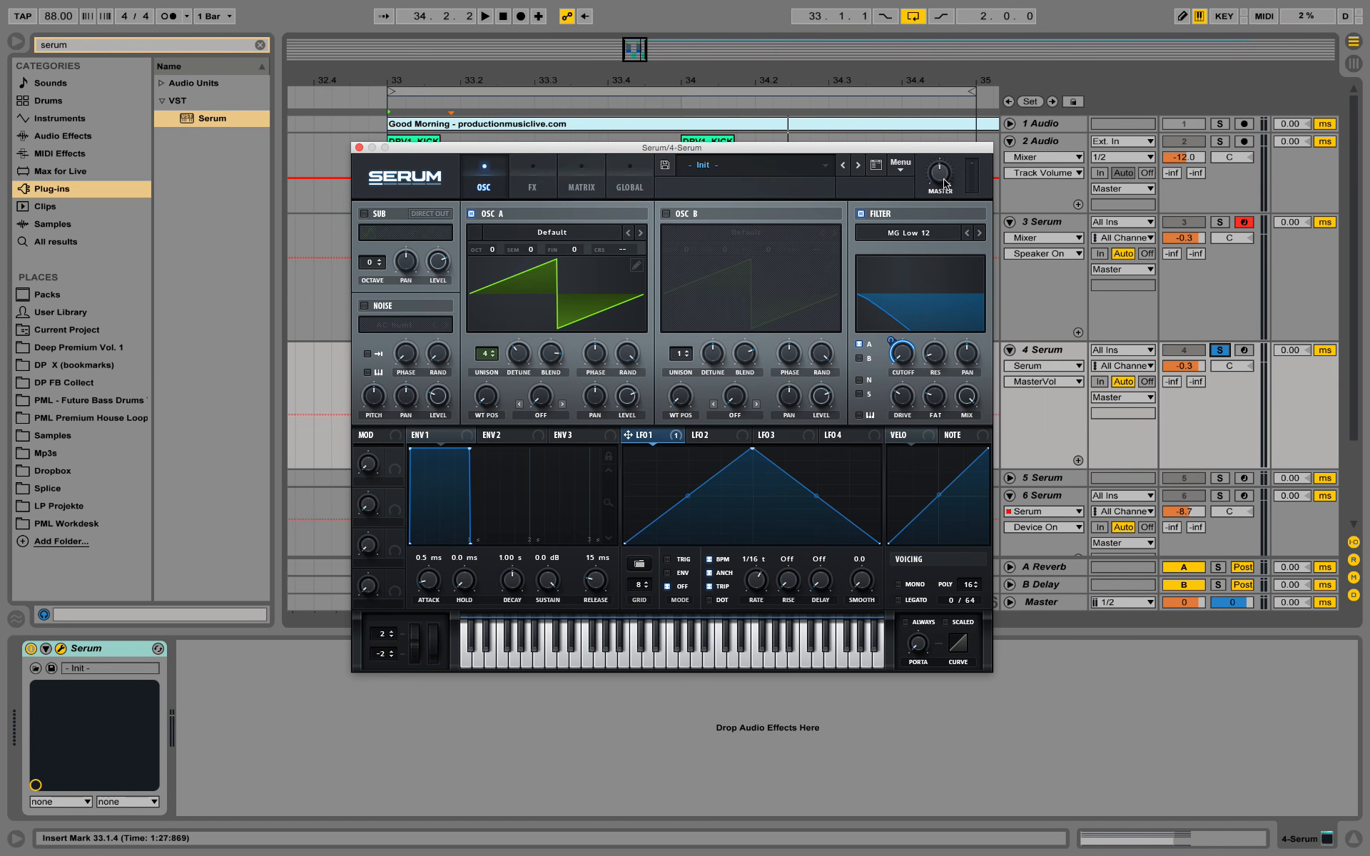
{"action": "key", "text": "space"}
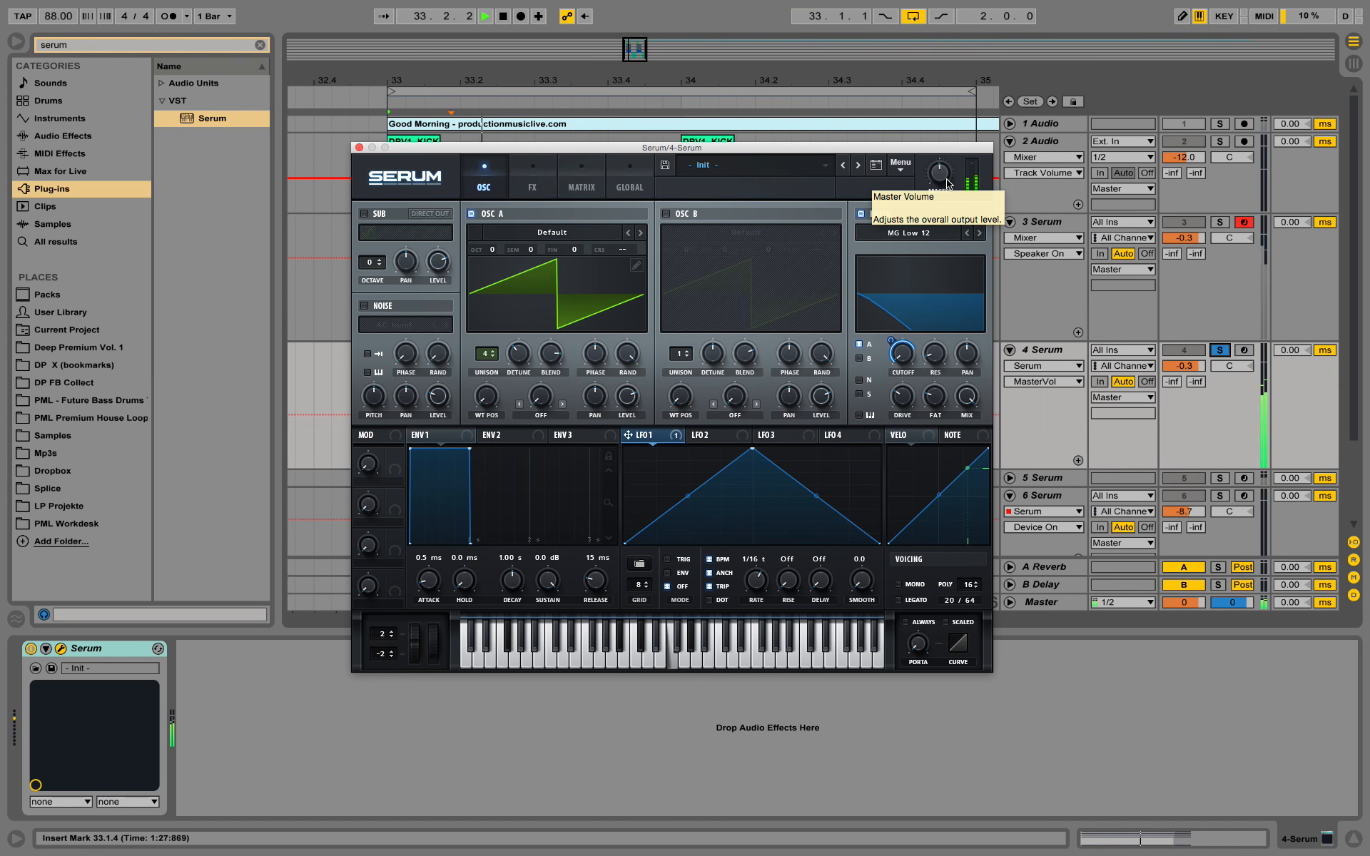
{"action": "key", "text": "space"}
{"action": "left_click_drag", "start_coordinate": [942, 184], "coordinate": [943, 179]}
{"action": "key", "text": "space"}
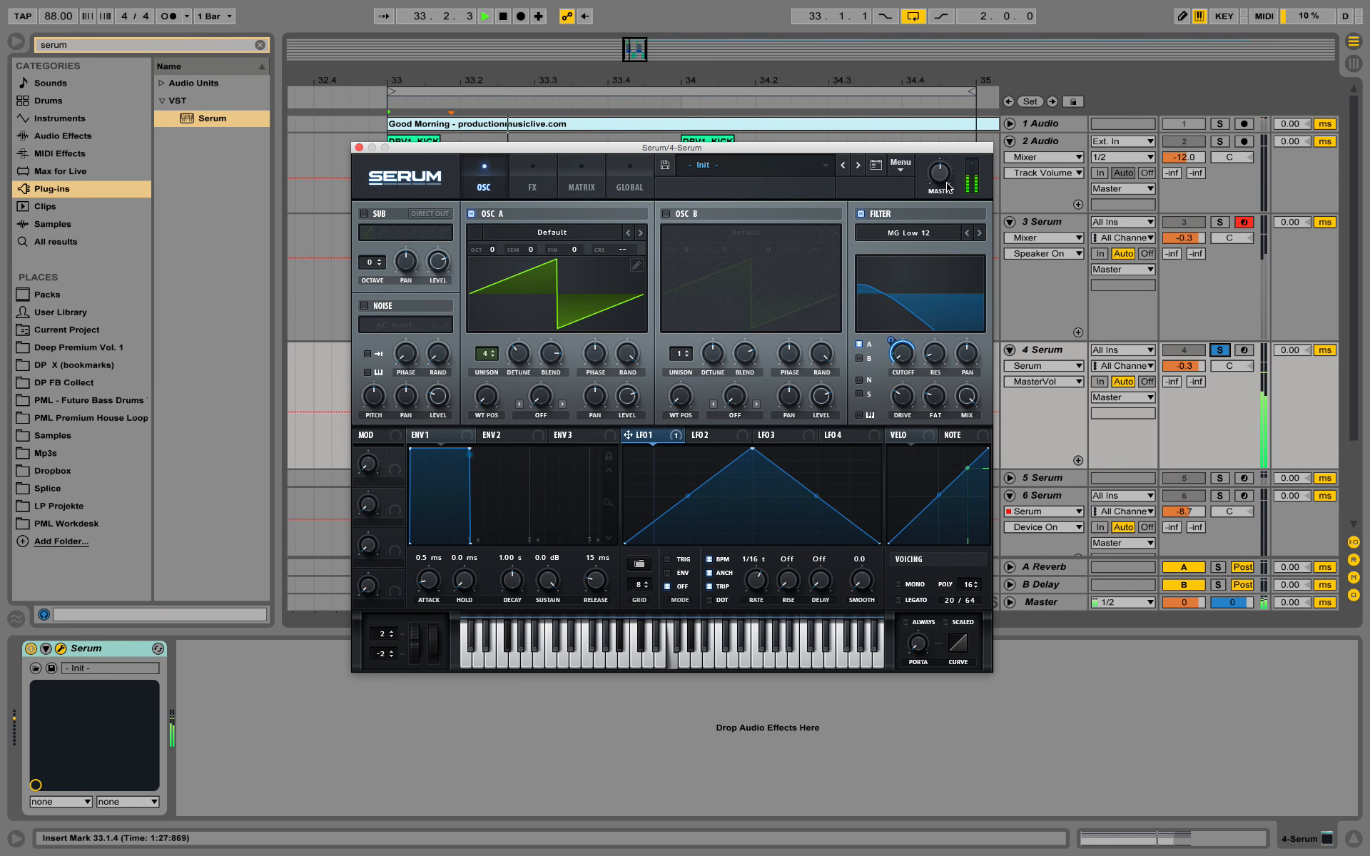
{"action": "key", "text": "space"}
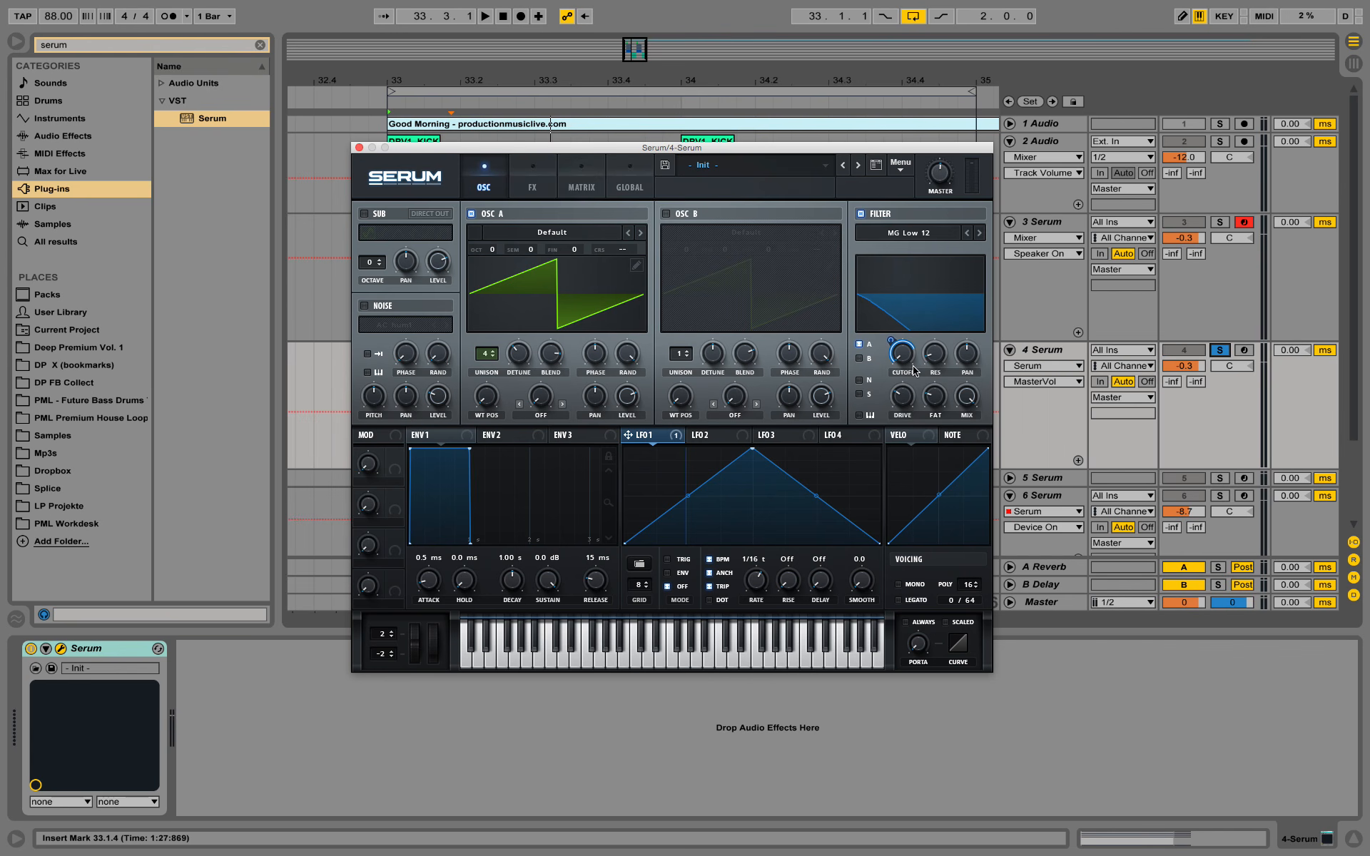
{"action": "mouse_move", "coordinate": [906, 363]}
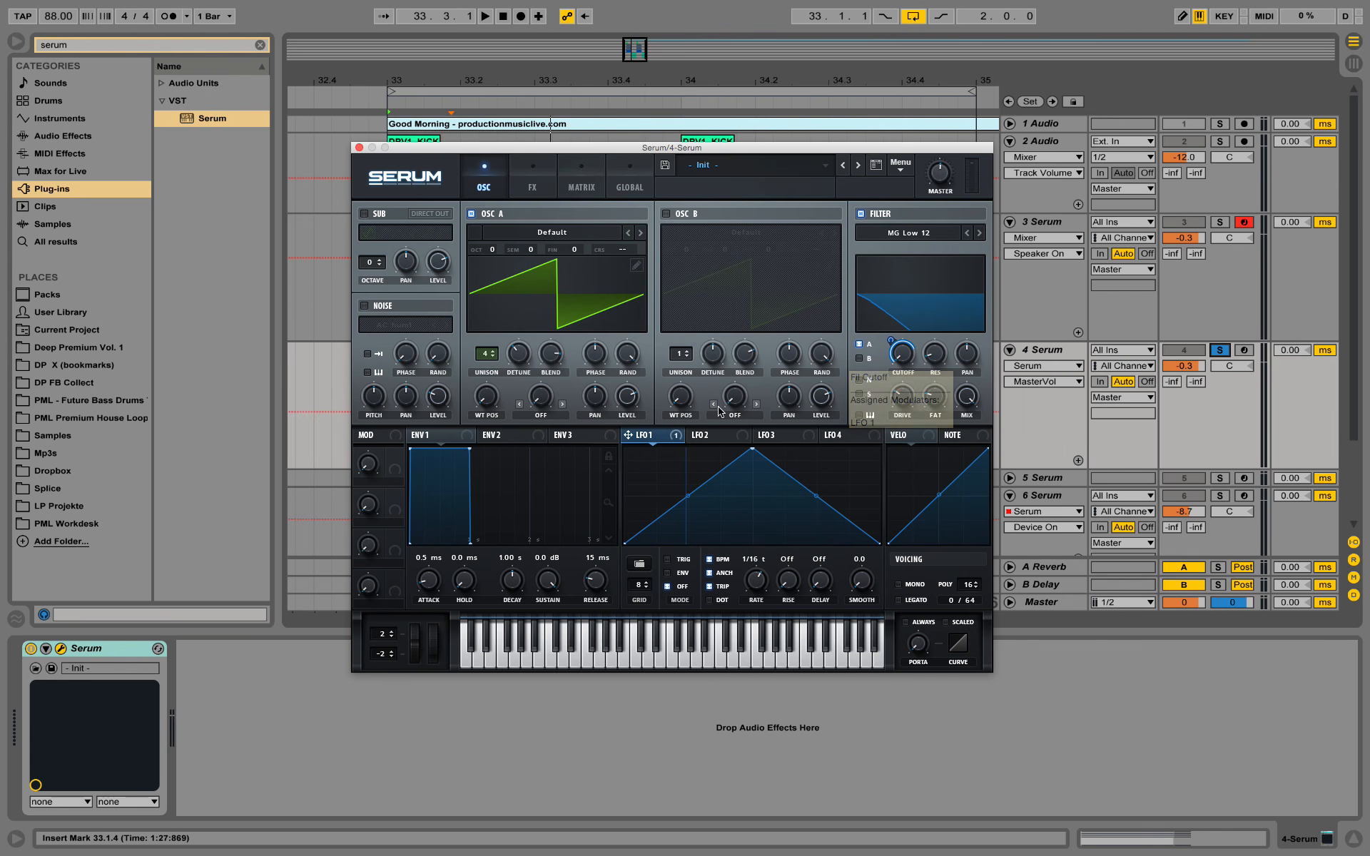
{"action": "right_click", "coordinate": [912, 353]}
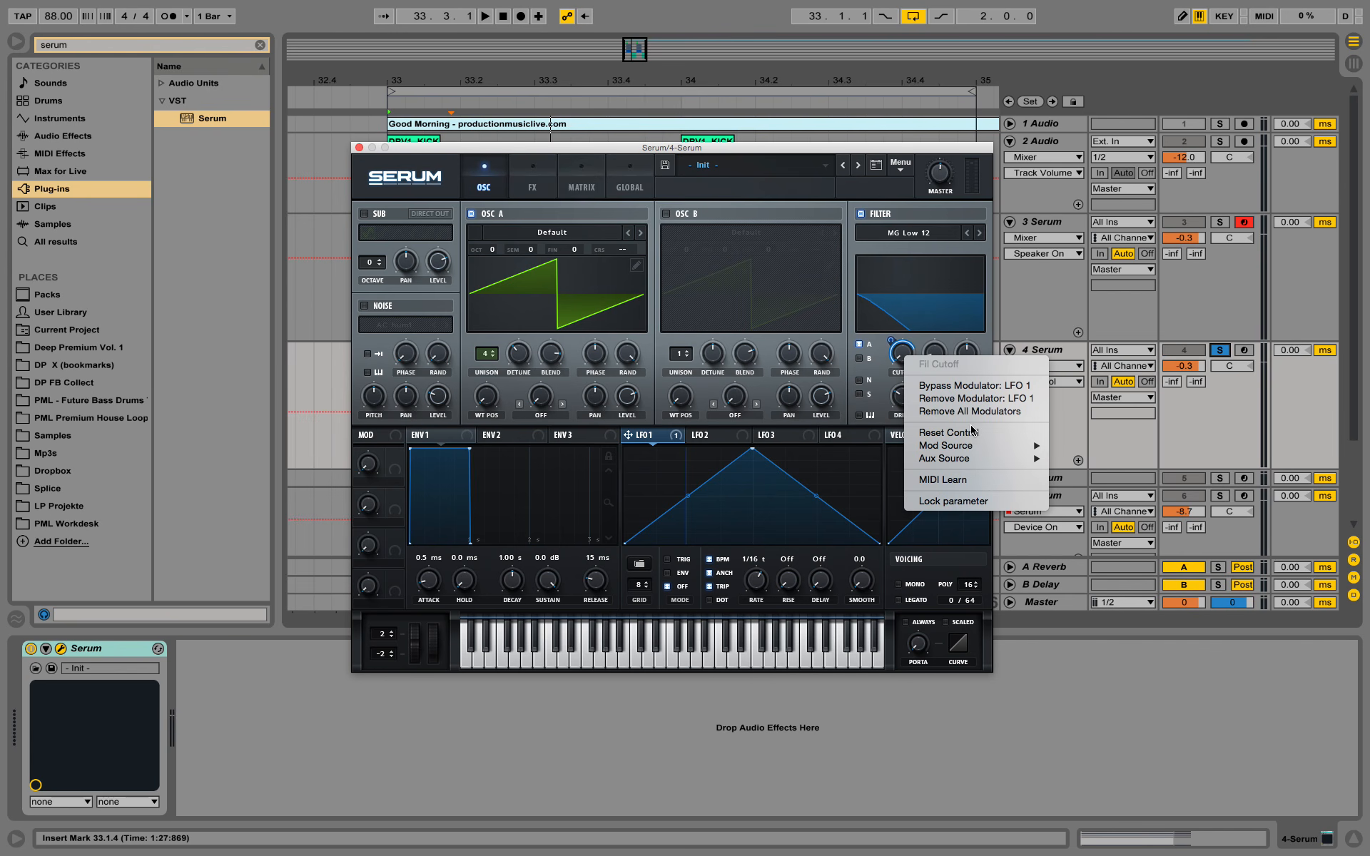
{"action": "left_click", "coordinate": [903, 357]}
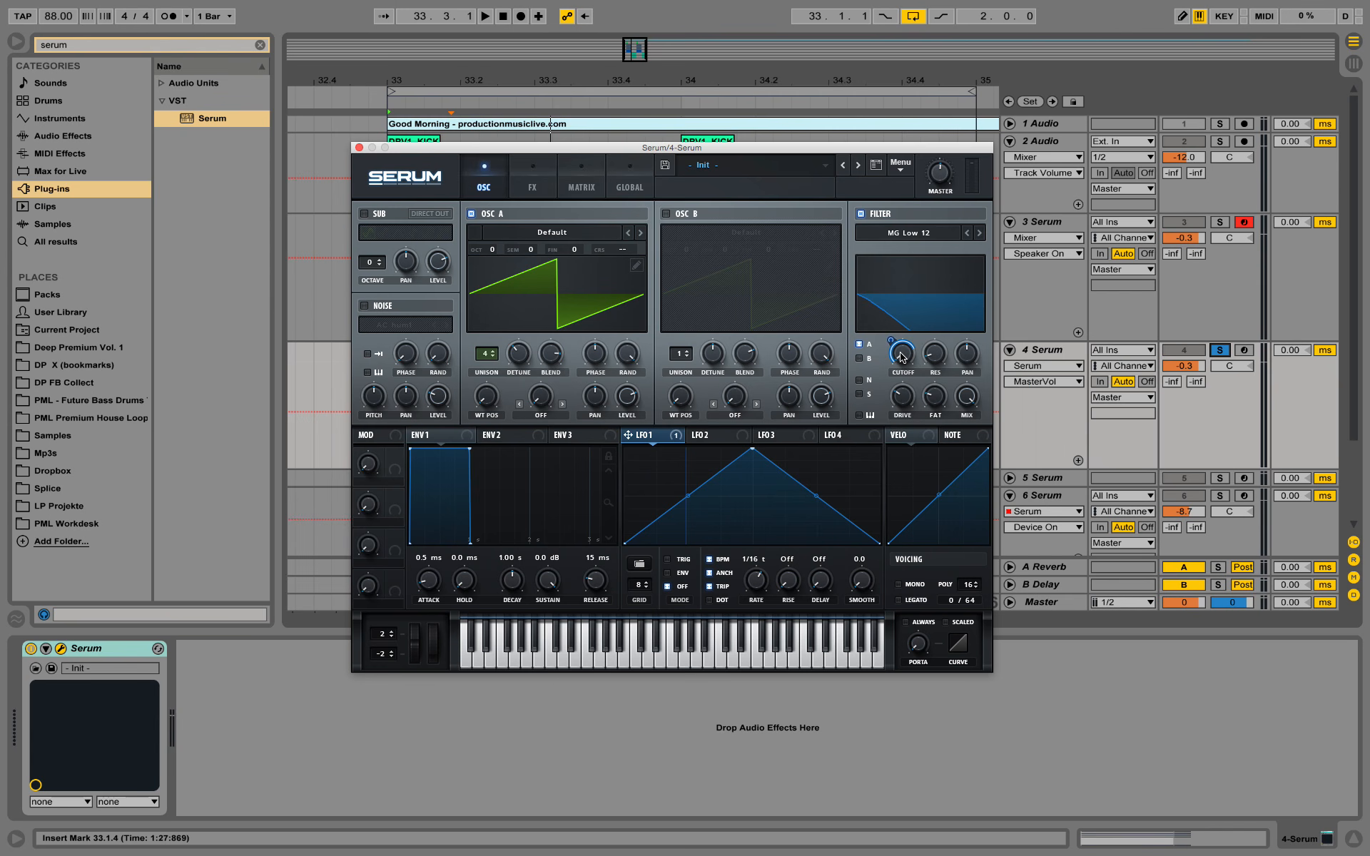
Unfold the Serum device's parameters, add the filter cutoff to them, and close the plug-in window
{"action": "left_click", "coordinate": [36, 667]}
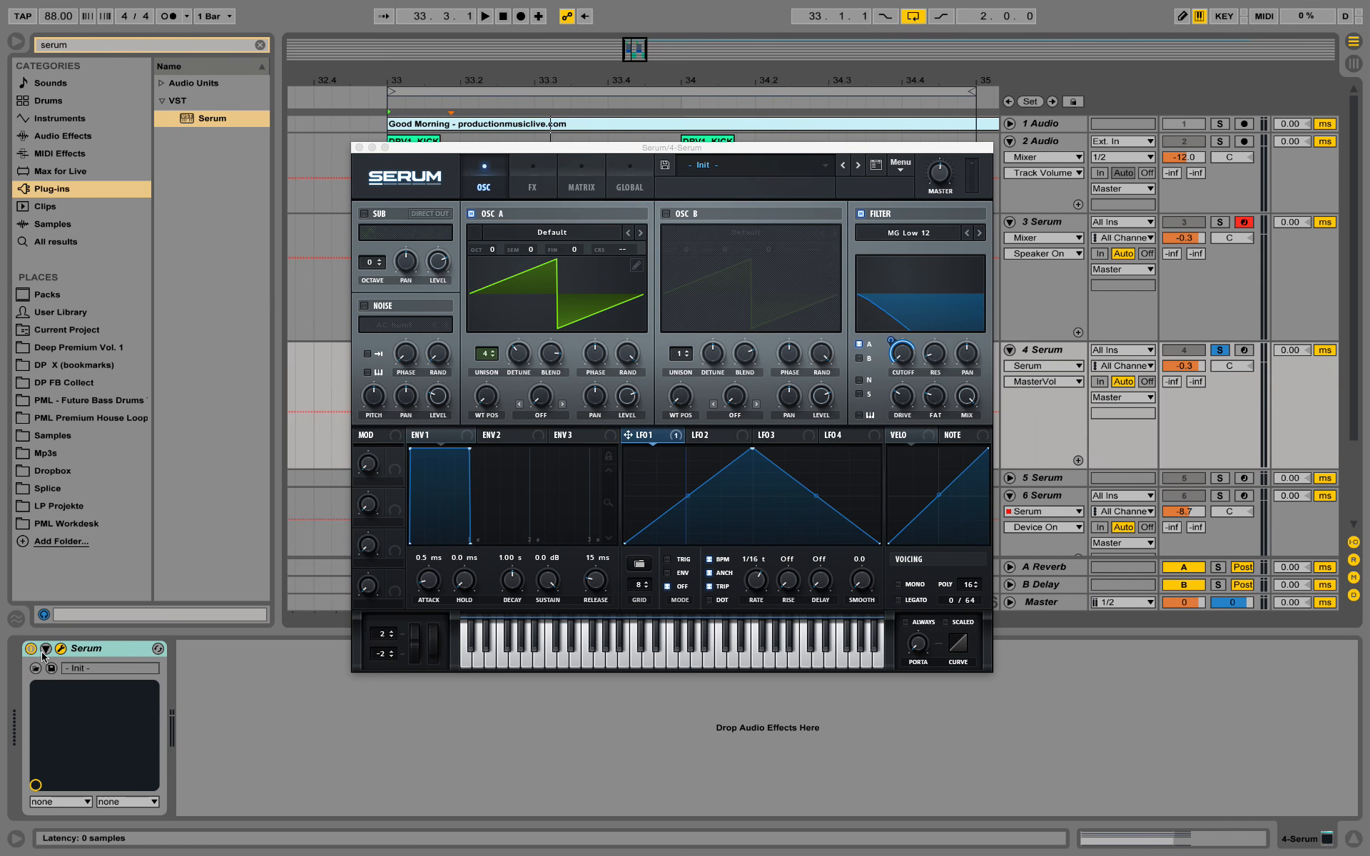
{"action": "left_click", "coordinate": [903, 357]}
{"action": "left_click", "coordinate": [214, 649]}
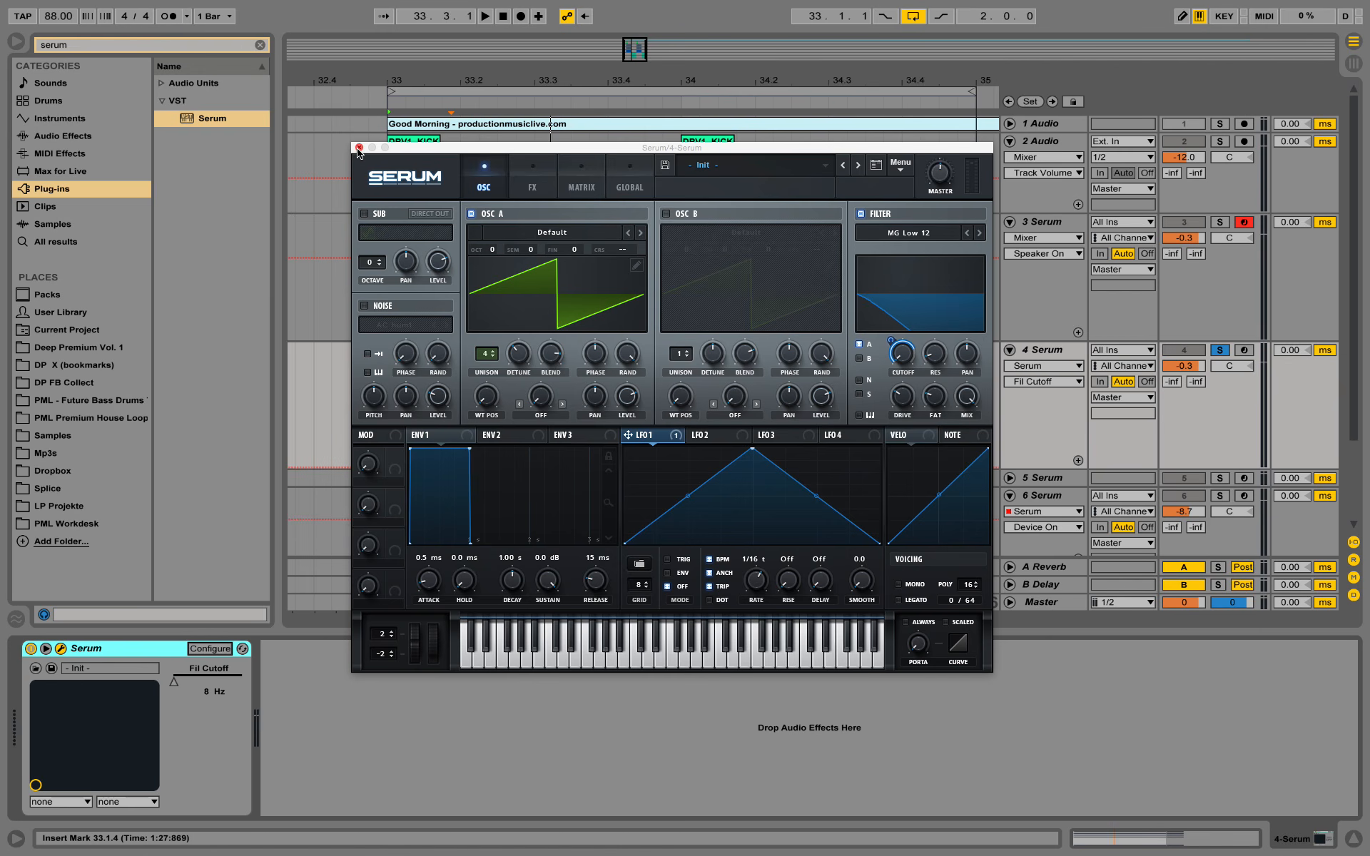
{"action": "left_click", "coordinate": [358, 147]}
Show the Fil Cutoff automation on track 4 and raise it to 3818 Hz across the first LFO PAD clip, from 33.1.1 to 33.3.1
{"action": "left_click", "coordinate": [1075, 383]}
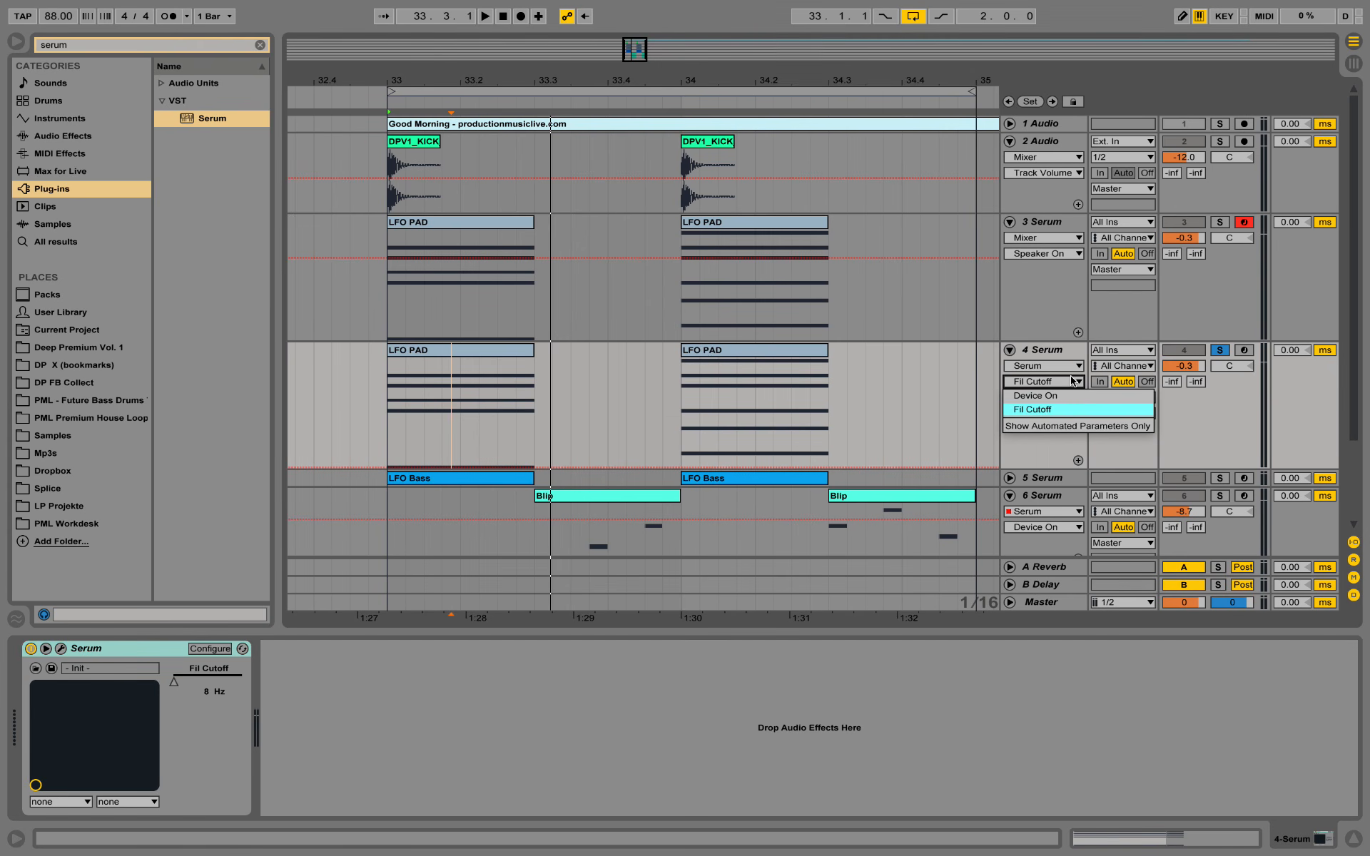
{"action": "left_click", "coordinate": [1062, 413]}
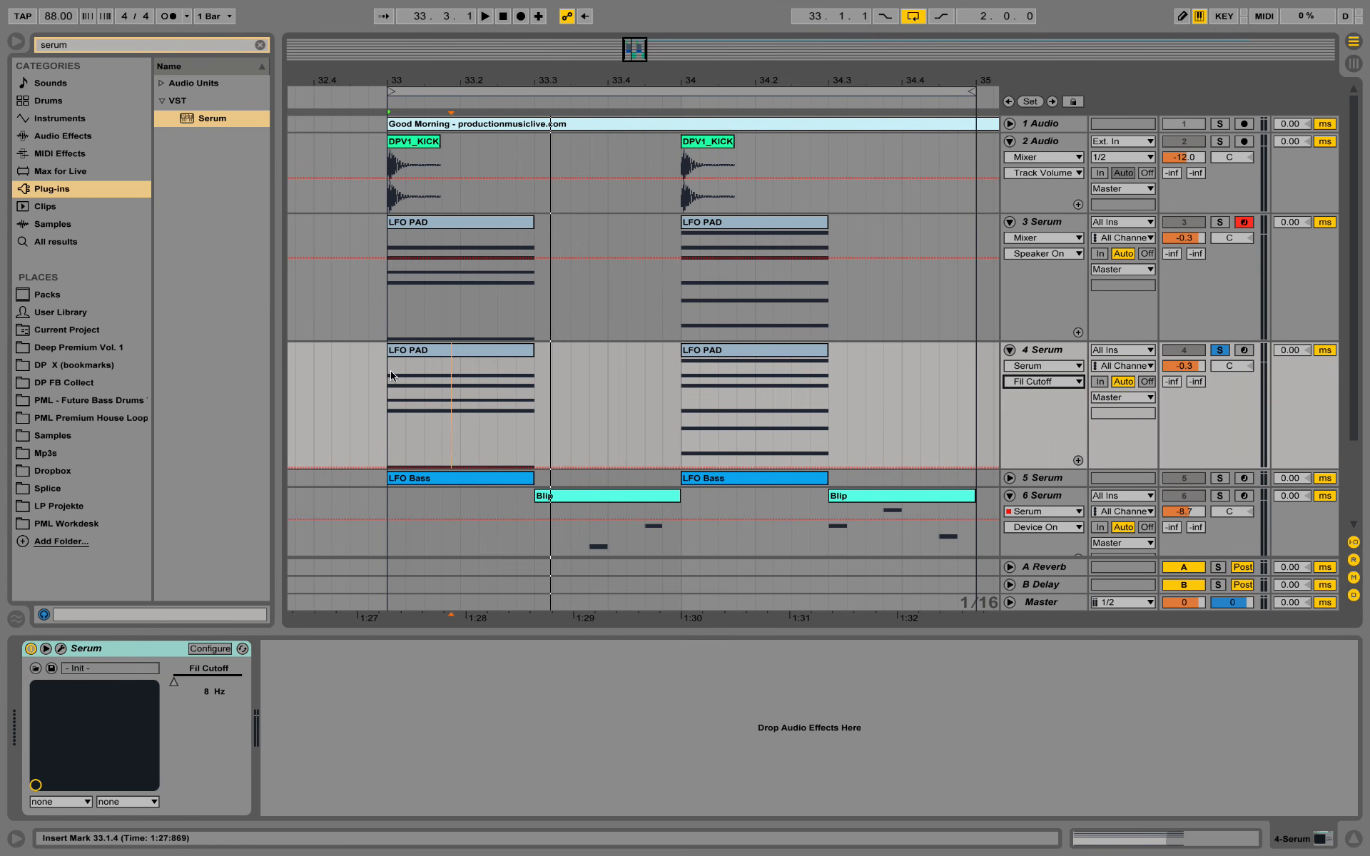
{"action": "left_click_drag", "start_coordinate": [390, 371], "coordinate": [558, 388]}
{"action": "left_click_drag", "start_coordinate": [504, 465], "coordinate": [504, 384]}
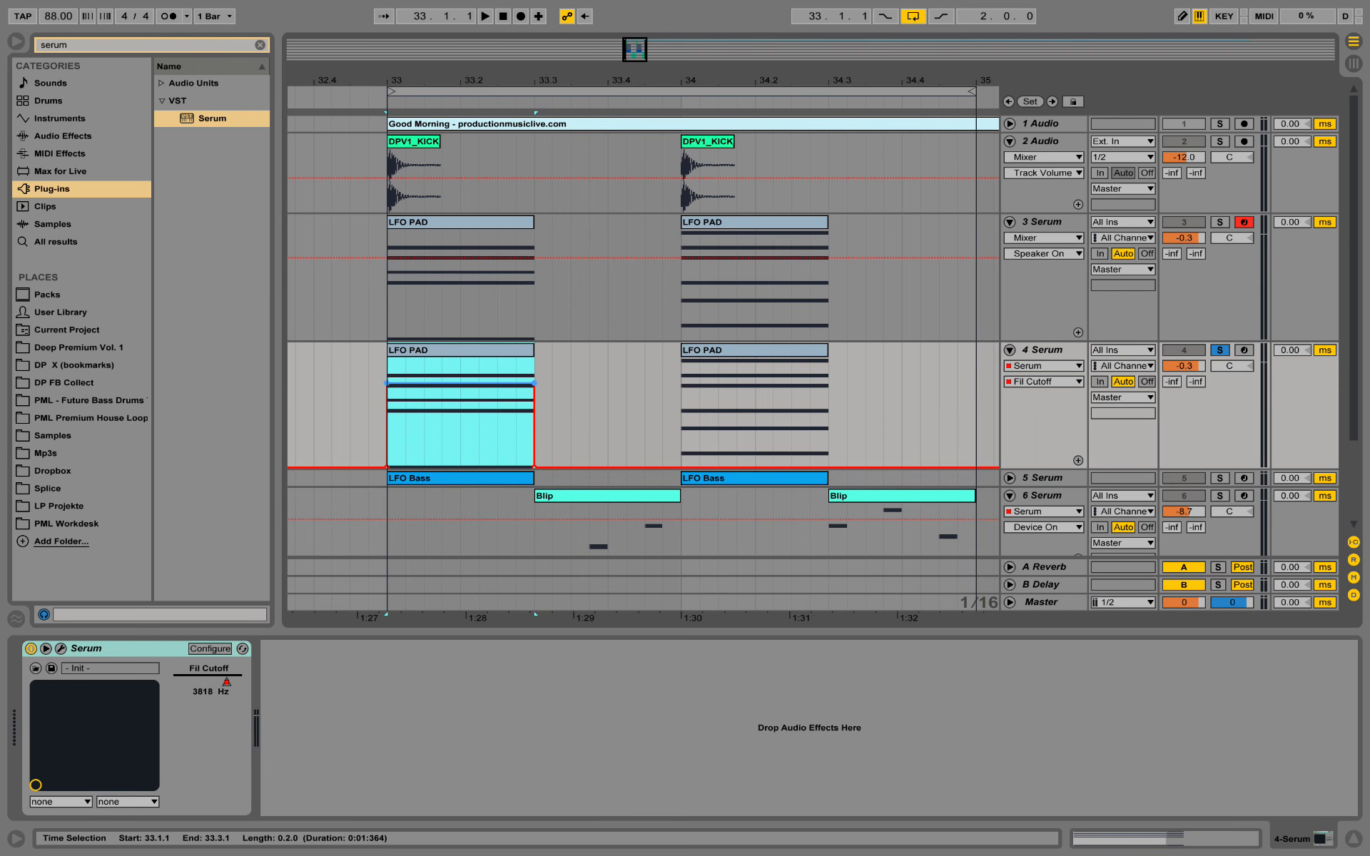
Reshape the cutoff automation into a ramp rising from the first LFO PAD clip's start to a short plateau, and play it back
{"action": "left_click", "coordinate": [475, 416]}
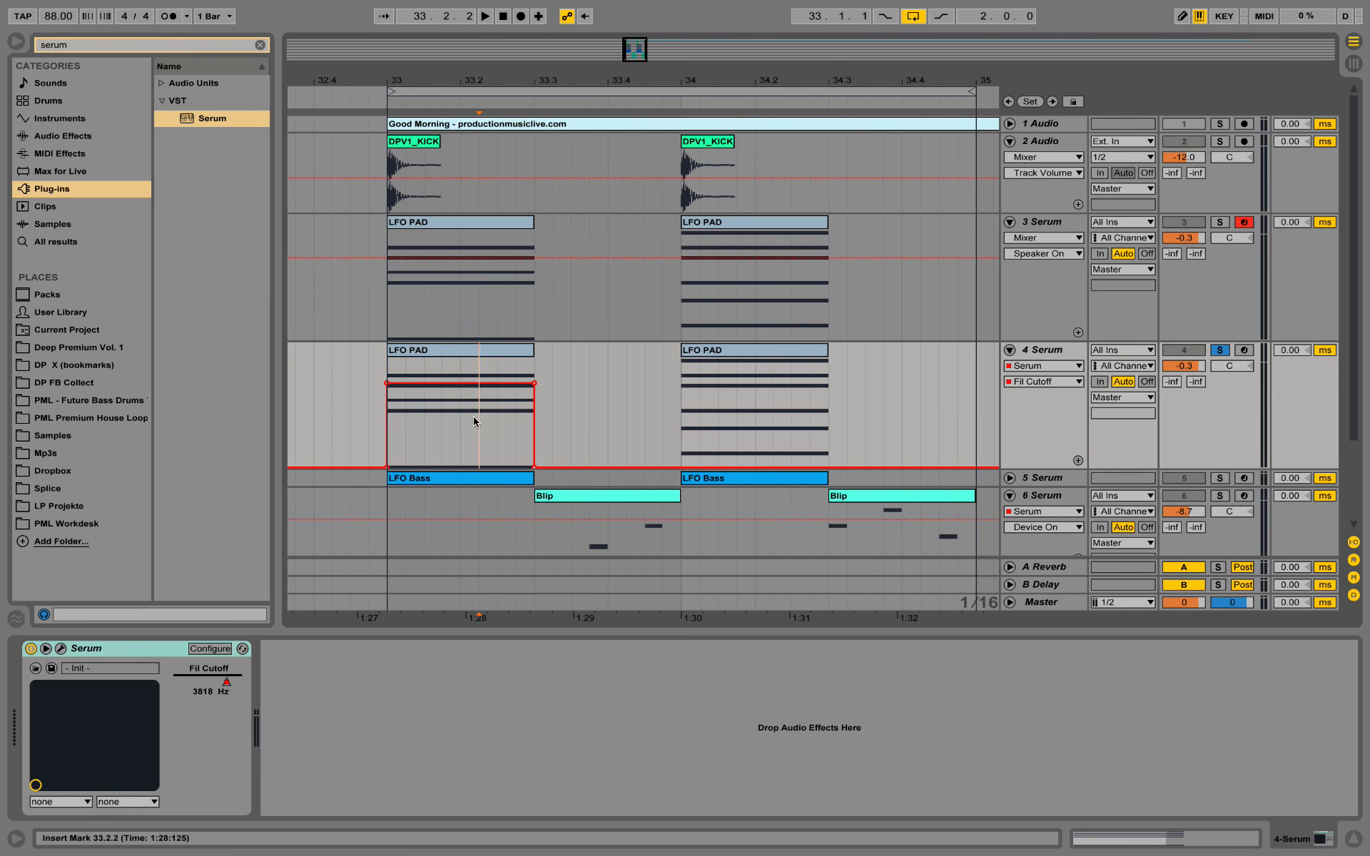
{"action": "left_click", "coordinate": [386, 385]}
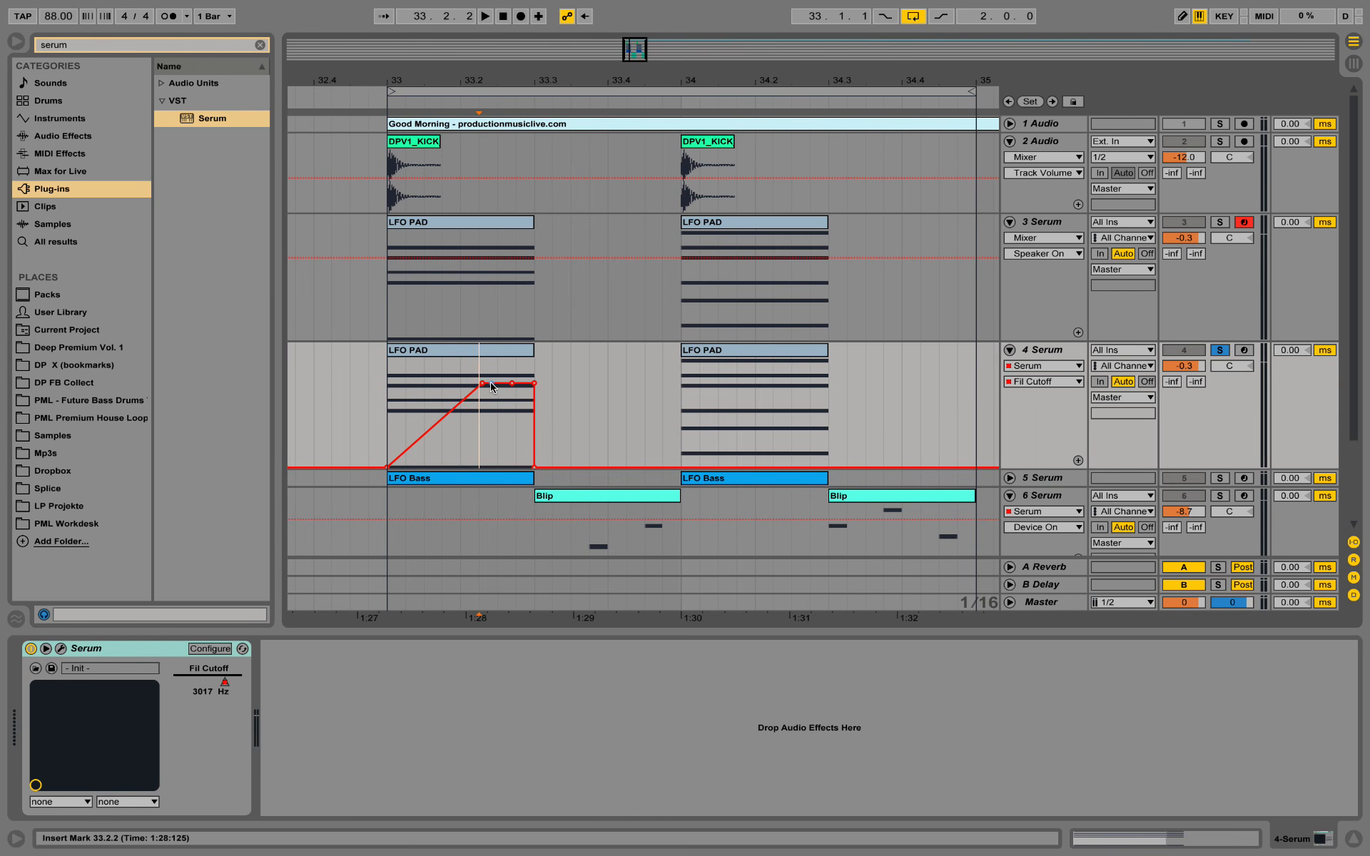
{"action": "left_click", "coordinate": [483, 386]}
{"action": "left_click", "coordinate": [387, 394]}
{"action": "key", "text": "space"}
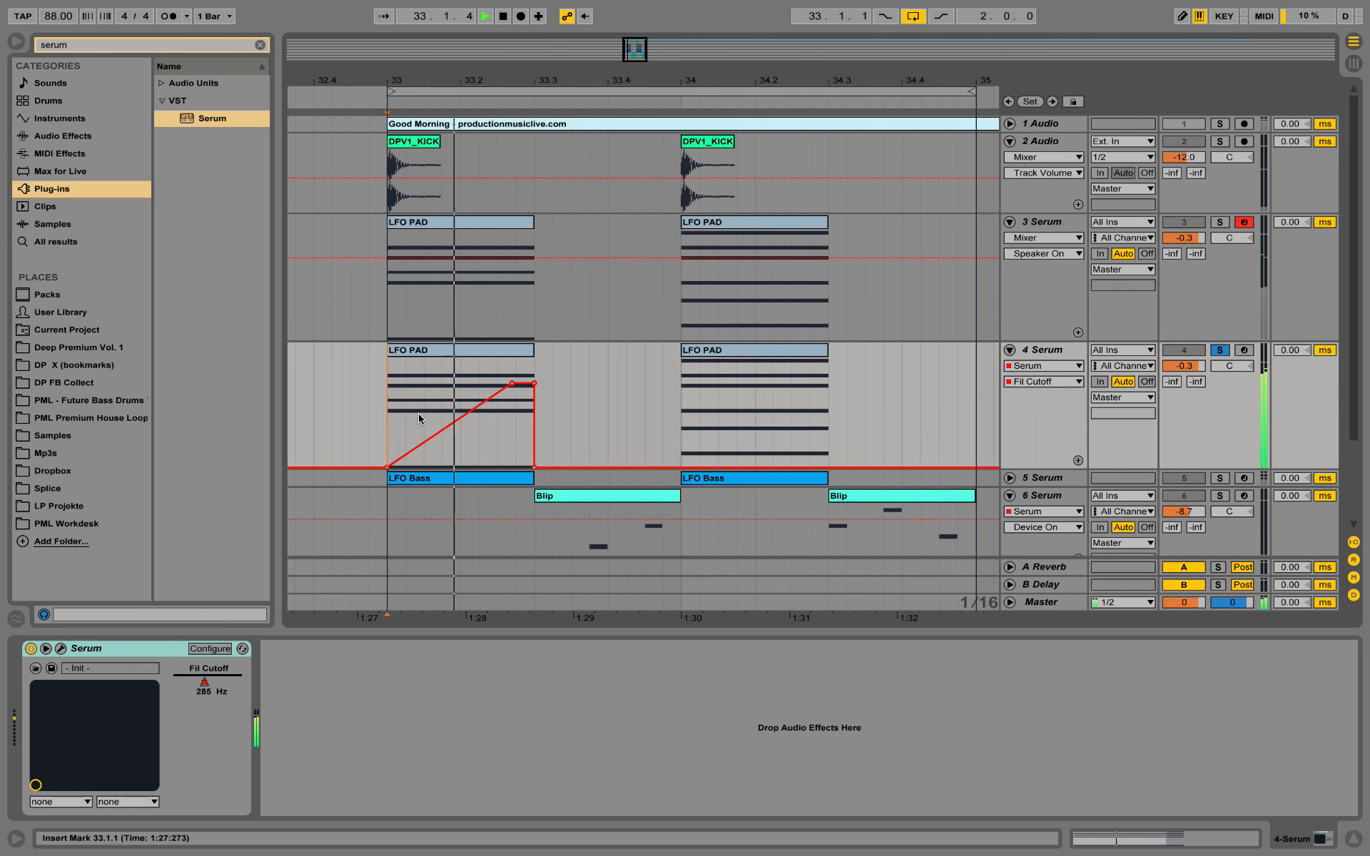
{"action": "key", "text": "space"}
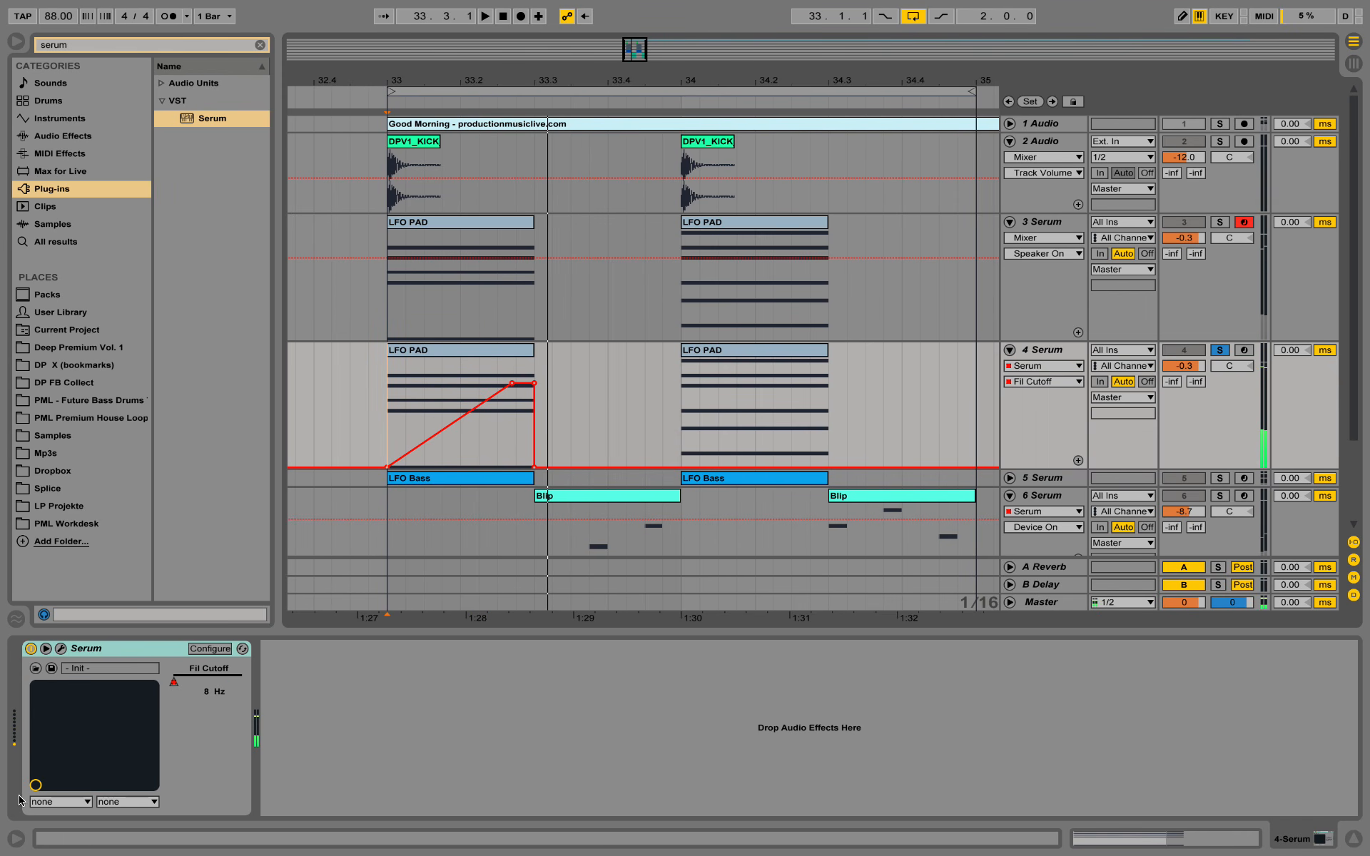
Reopen Serum, reduce LFO 1's modulation depth on the filter cutoff to 25, and play the loop
{"action": "left_click", "coordinate": [61, 649]}
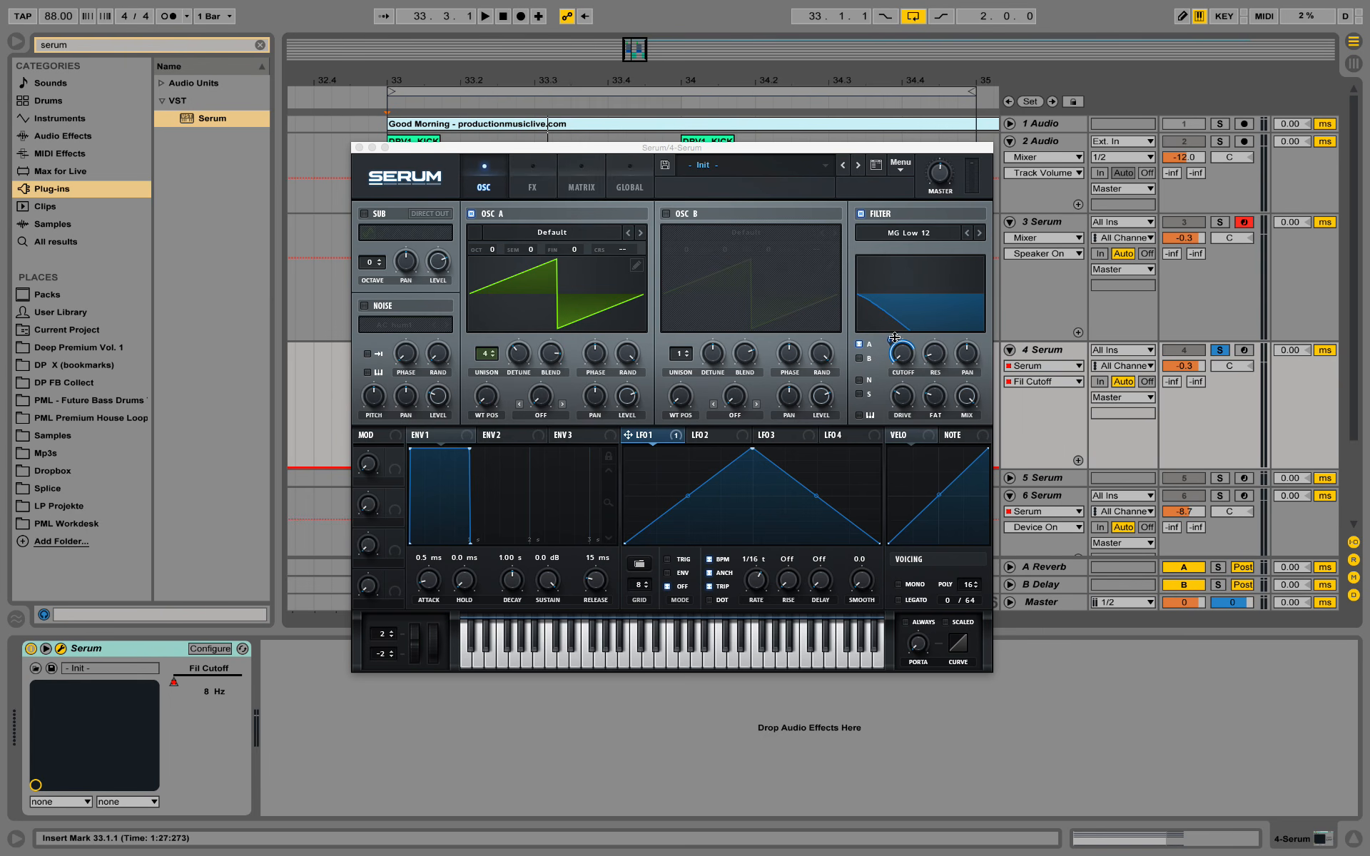
{"action": "left_click_drag", "start_coordinate": [894, 338], "coordinate": [897, 352]}
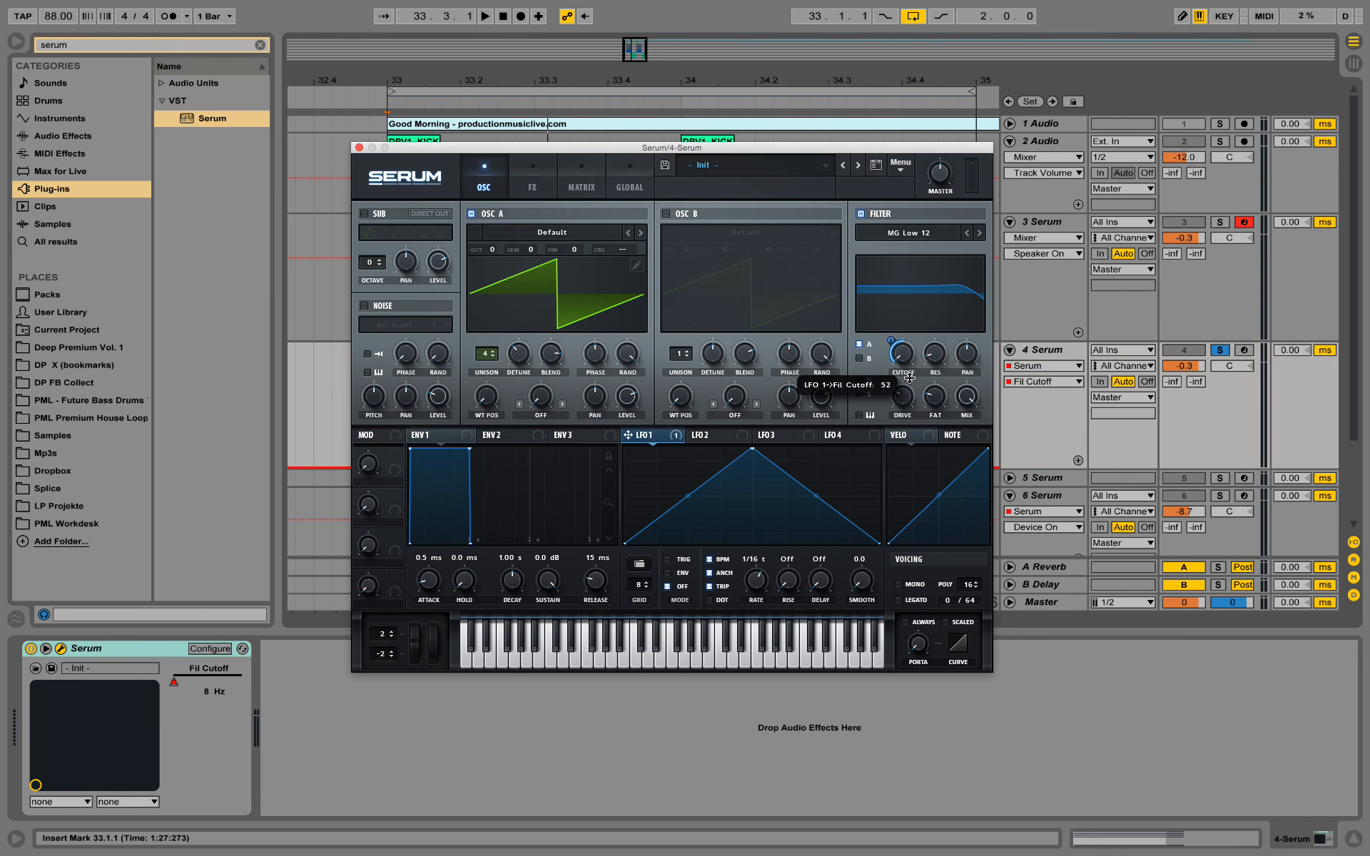
{"action": "left_click_drag", "start_coordinate": [910, 380], "coordinate": [910, 382]}
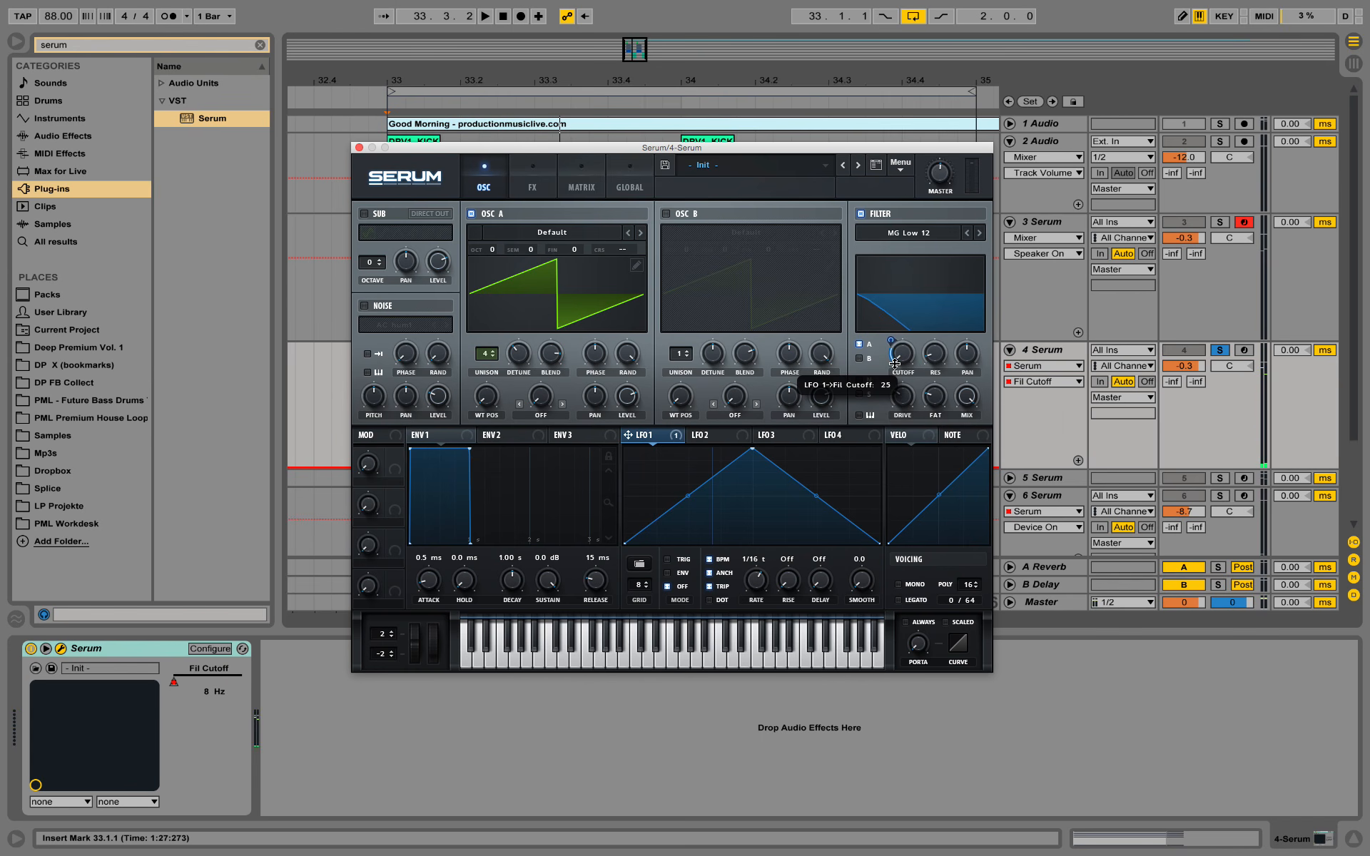
{"action": "key", "text": "space"}
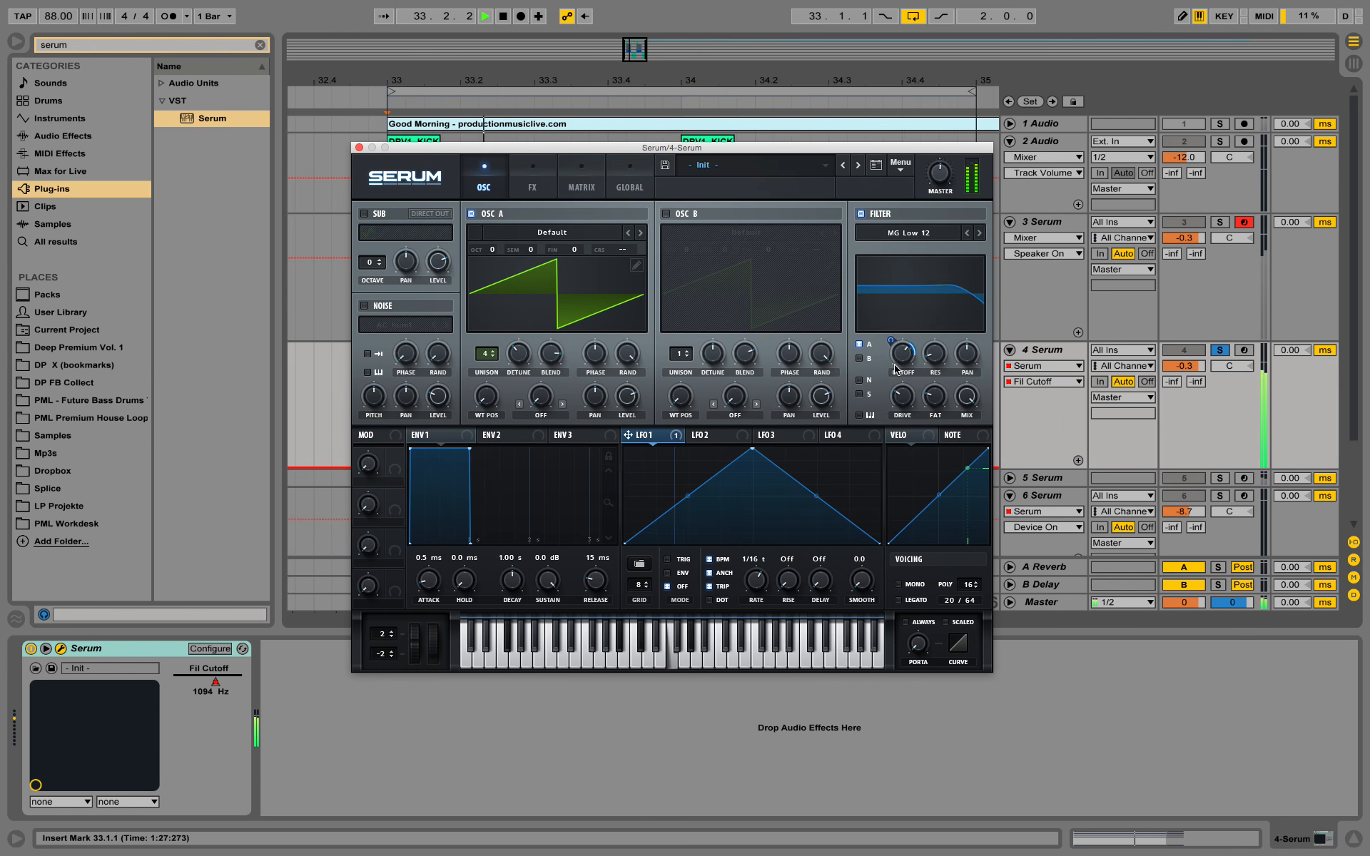
{"action": "left_click_drag", "start_coordinate": [894, 369], "coordinate": [910, 355]}
Lower the plateau of the first LFO PAD clip's cutoff automation ramp while the loop plays
{"action": "left_click_drag", "start_coordinate": [804, 136], "coordinate": [1162, 100]}
{"action": "left_click_drag", "start_coordinate": [519, 393], "coordinate": [553, 413]}
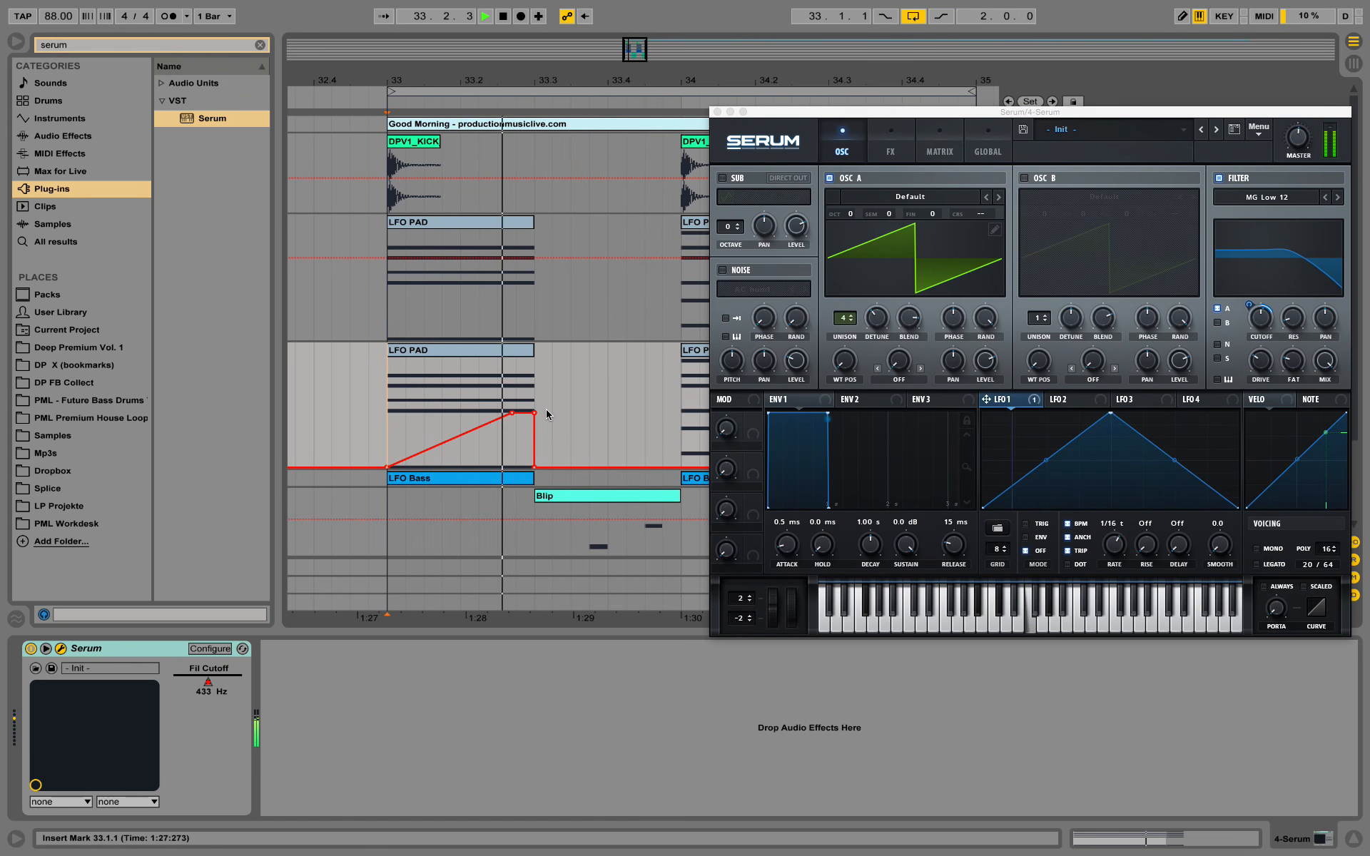
{"action": "left_click", "coordinate": [847, 114]}
{"action": "left_click_drag", "start_coordinate": [849, 119], "coordinate": [566, 95]}
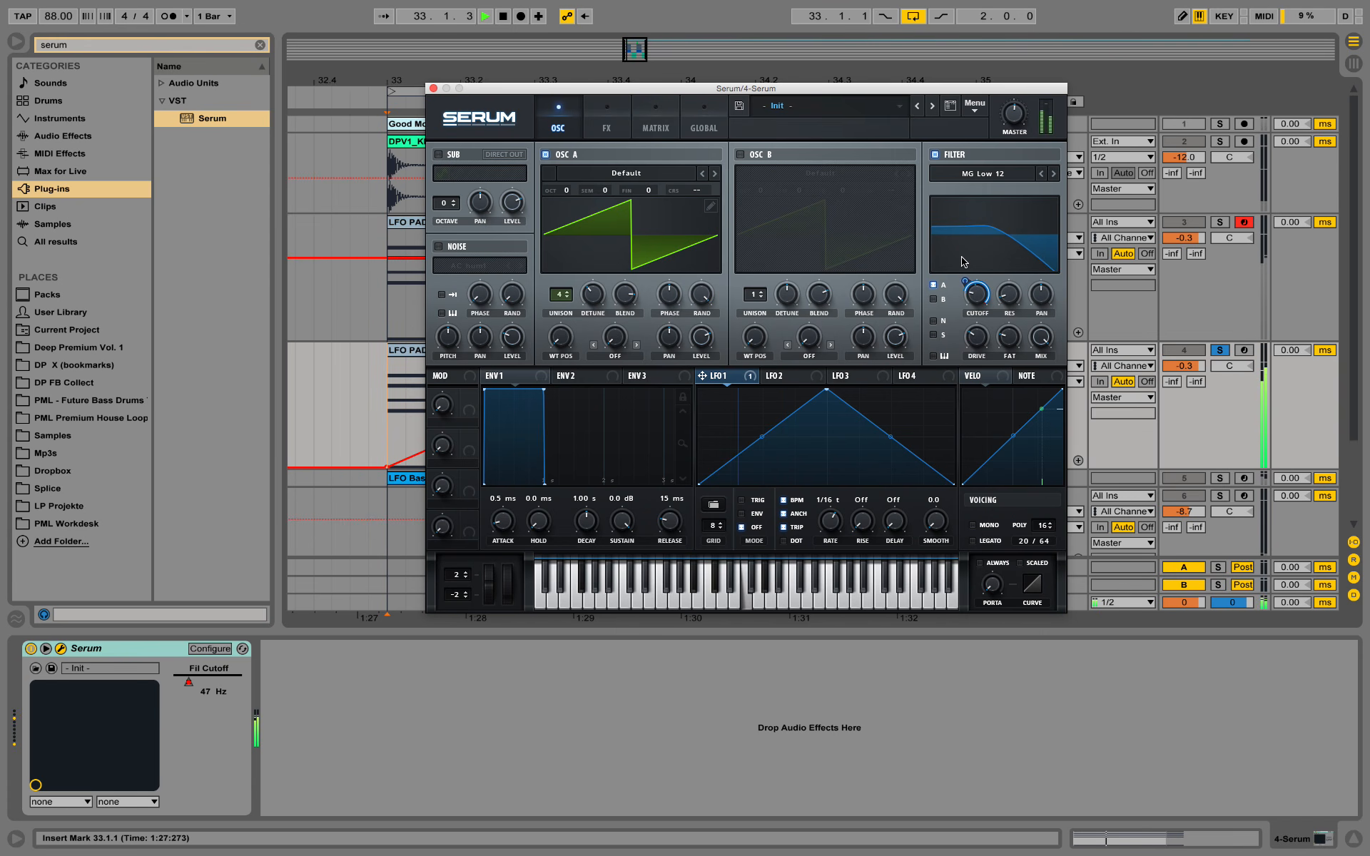
Replay the loop several times to listen to the automated filter sweep with the LFO wobble
{"action": "mouse_move", "coordinate": [964, 312]}
{"action": "key", "text": "space"}
{"action": "key", "text": "space"}
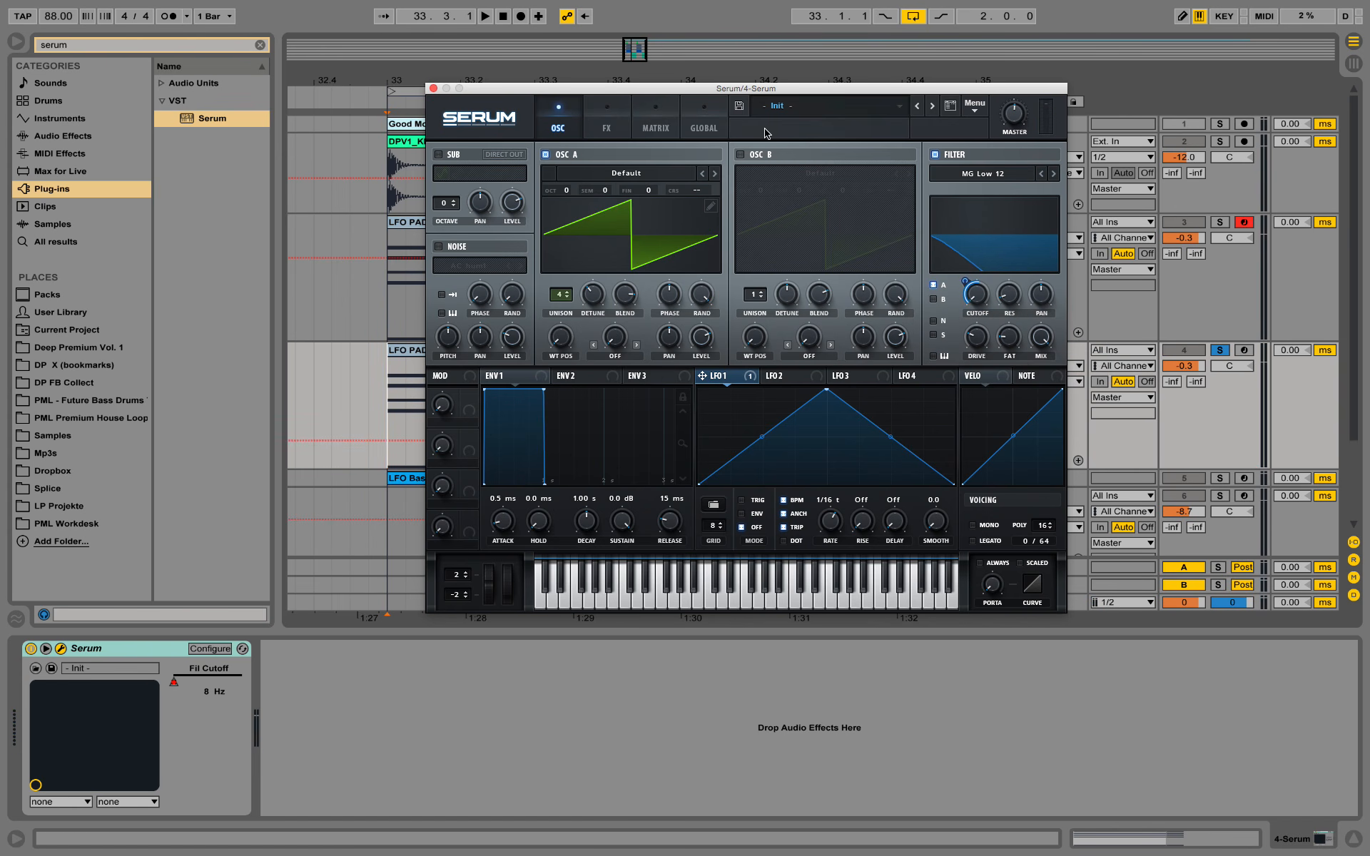
{"action": "left_click_drag", "start_coordinate": [747, 100], "coordinate": [829, 95]}
{"action": "key", "text": "space"}
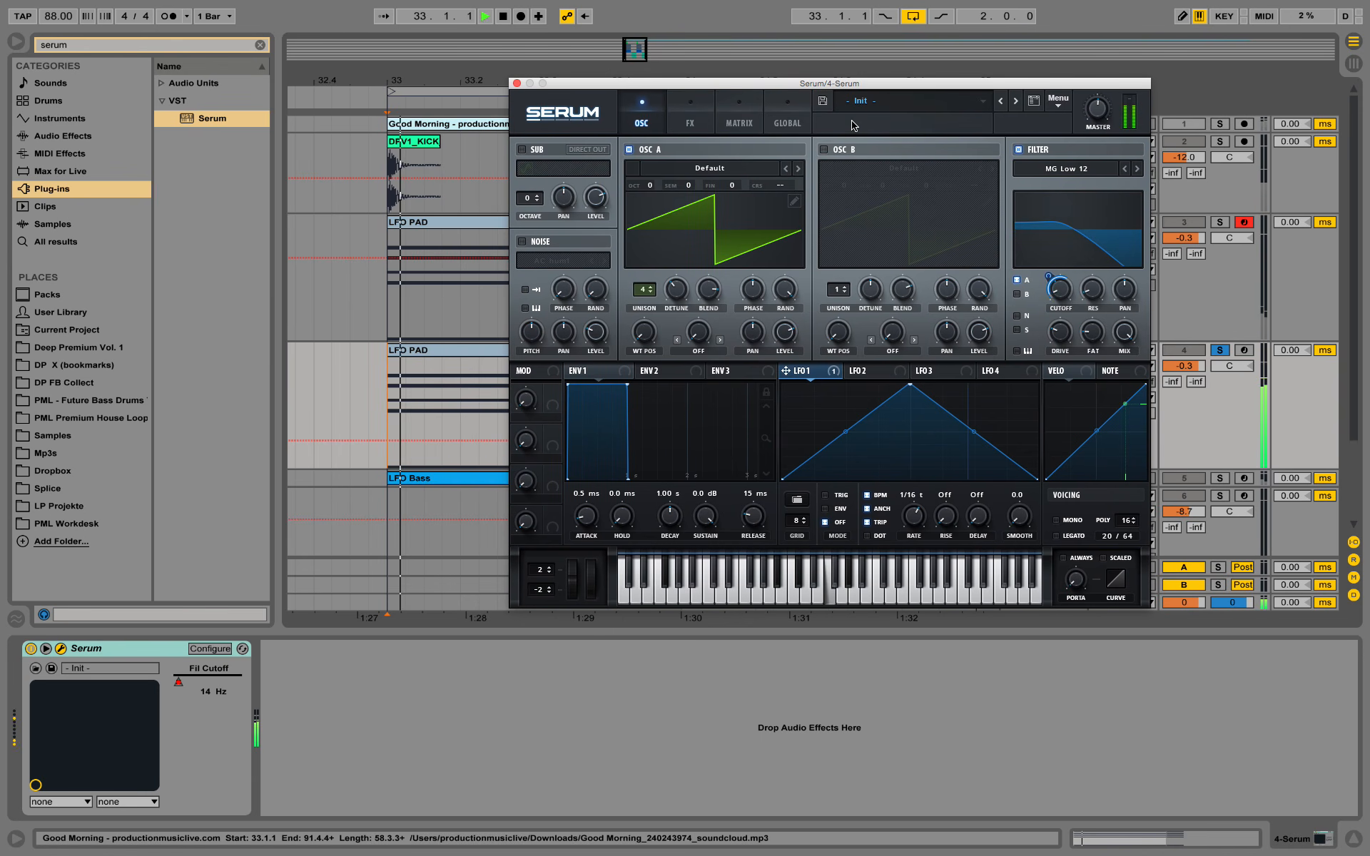
{"action": "key", "text": "space"}
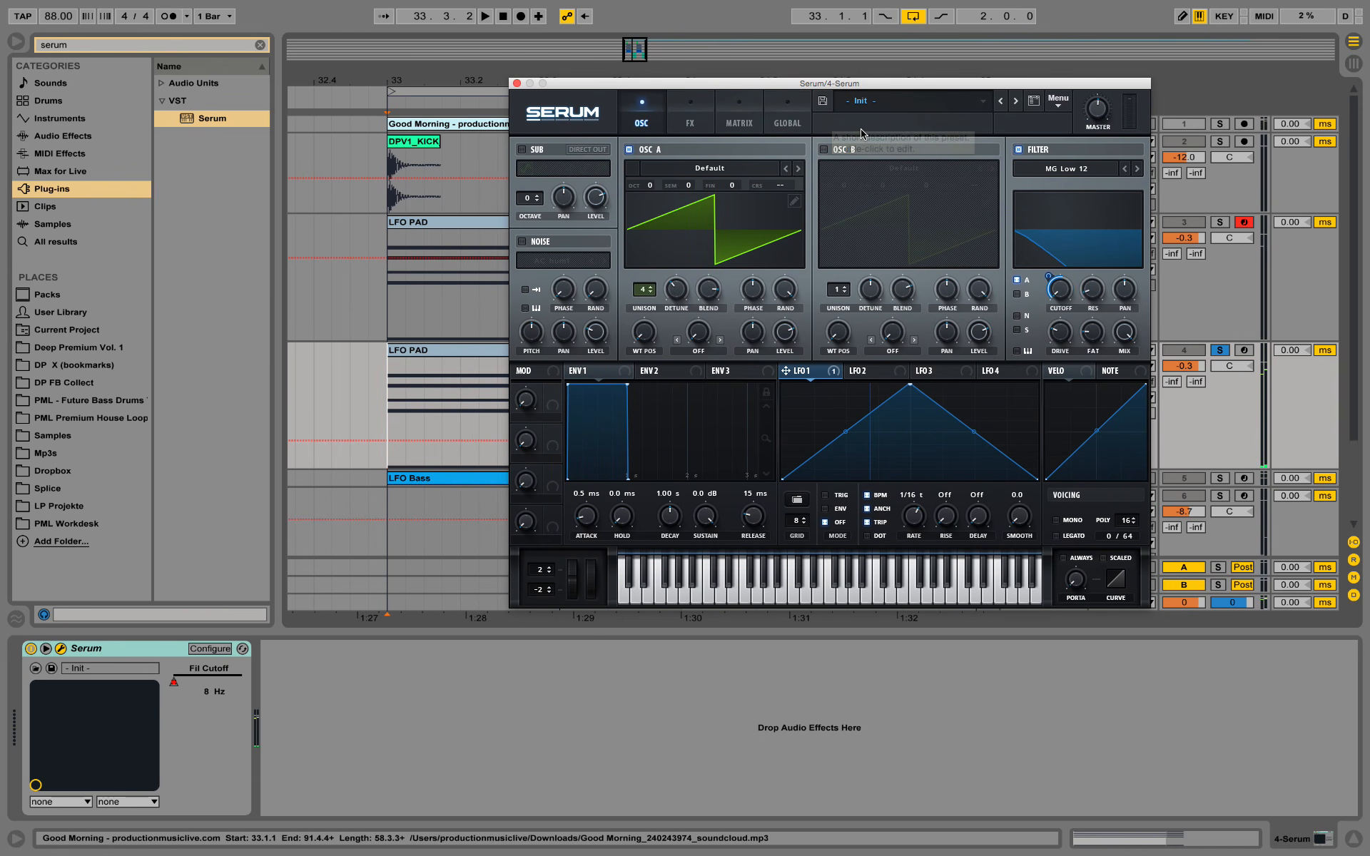
Try LFO 1's modulation depth on the filter cutoff at 51 and replay the loop
{"action": "left_click_drag", "start_coordinate": [836, 91], "coordinate": [903, 102]}
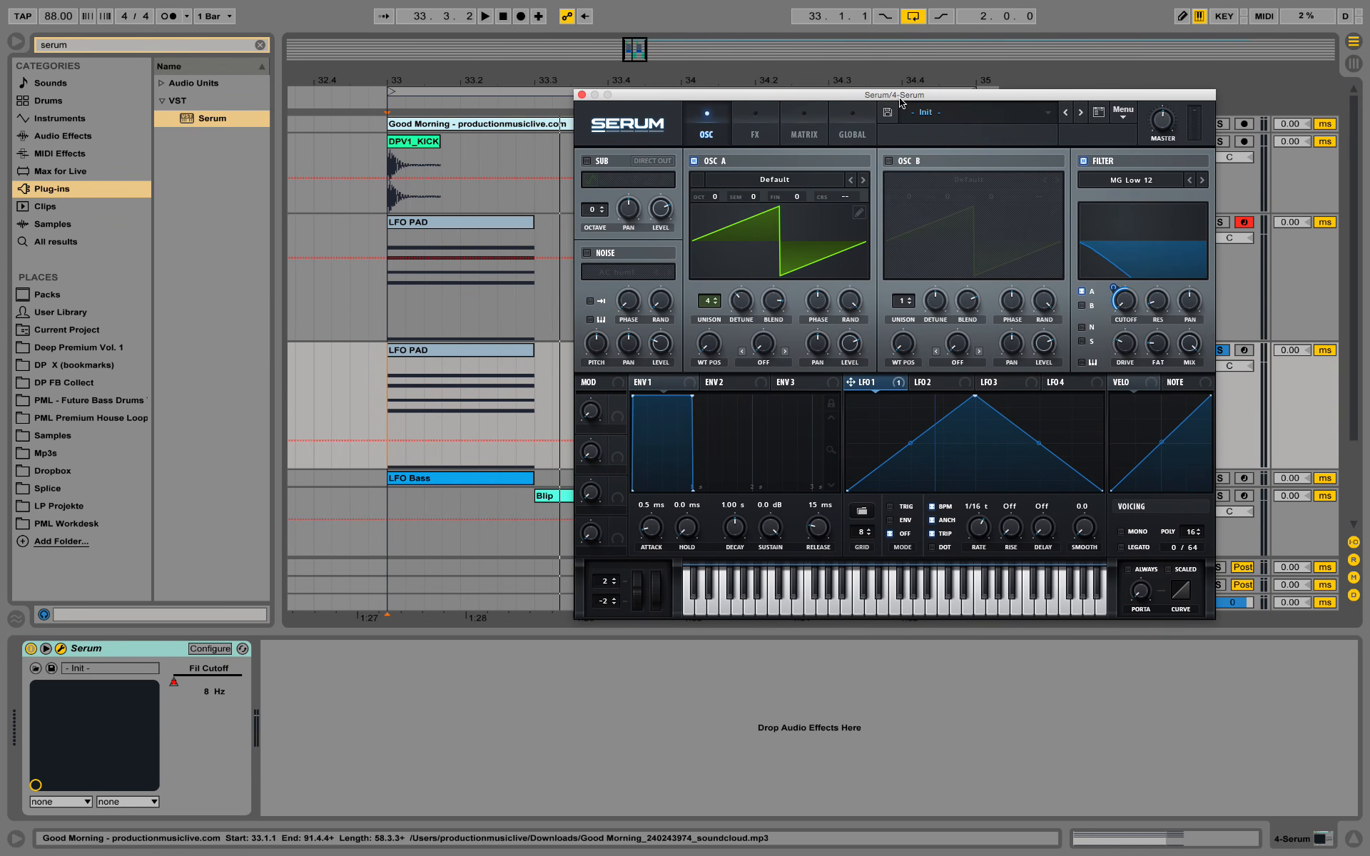
{"action": "left_click_drag", "start_coordinate": [1117, 288], "coordinate": [1118, 293]}
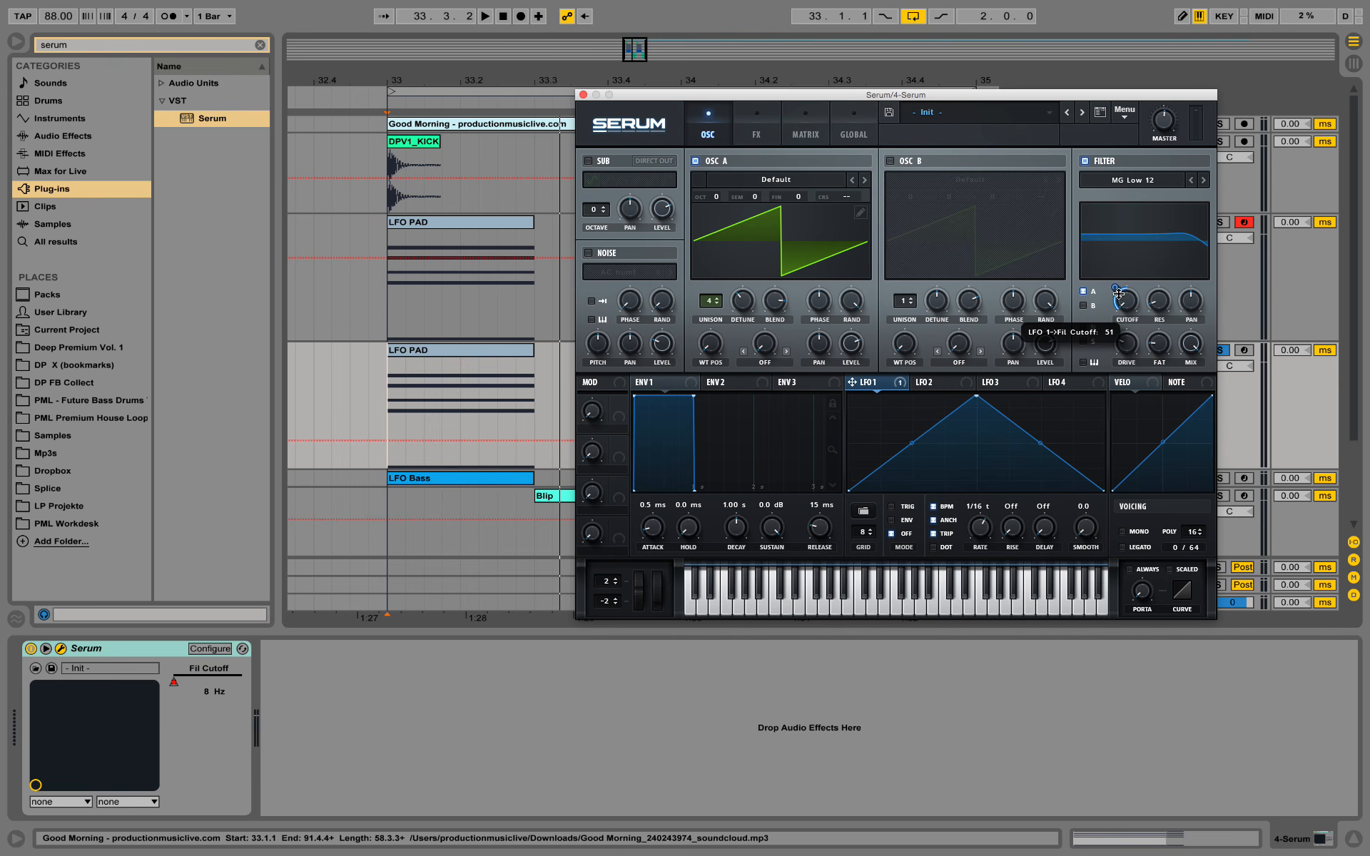
{"action": "key", "text": "space"}
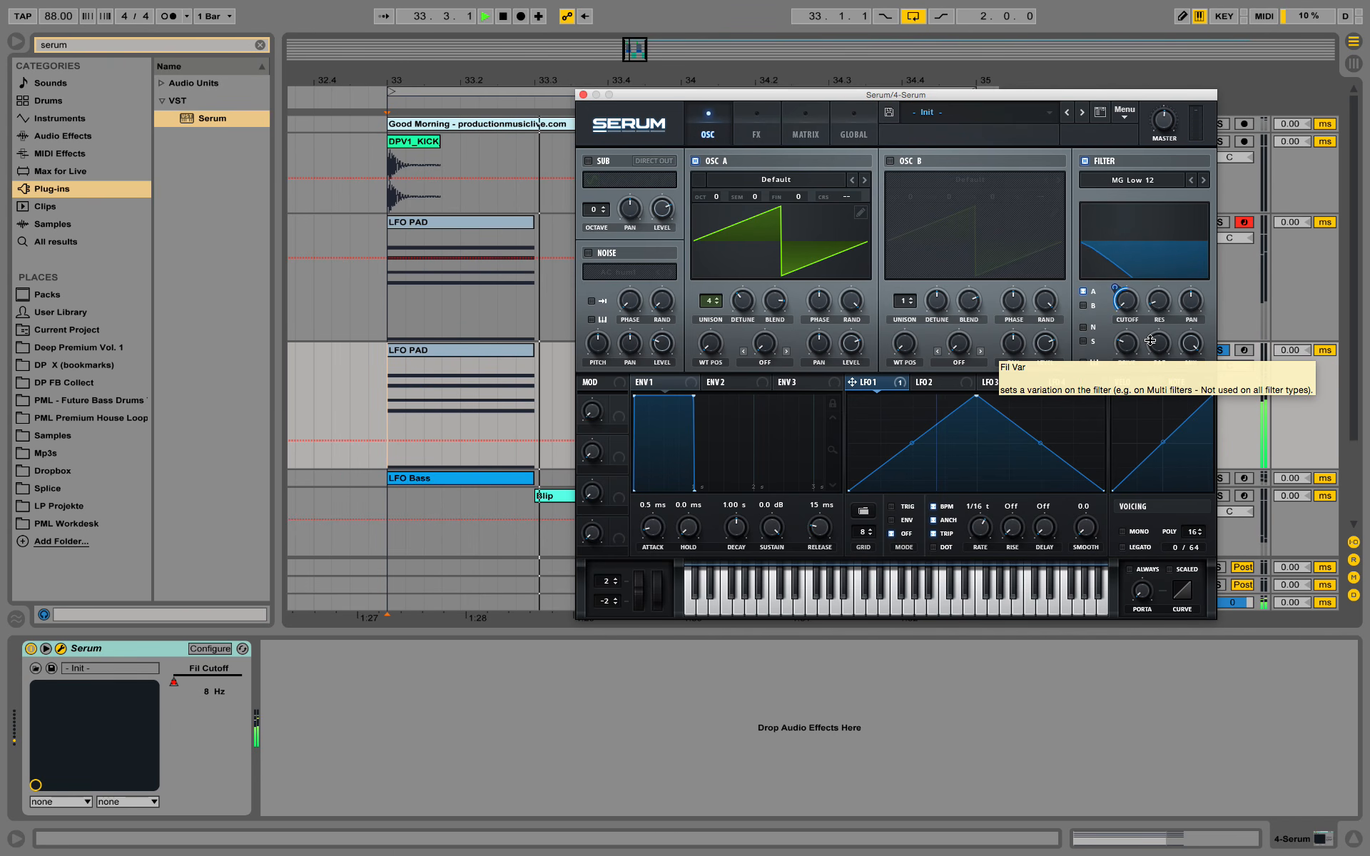
{"action": "key", "text": "space"}
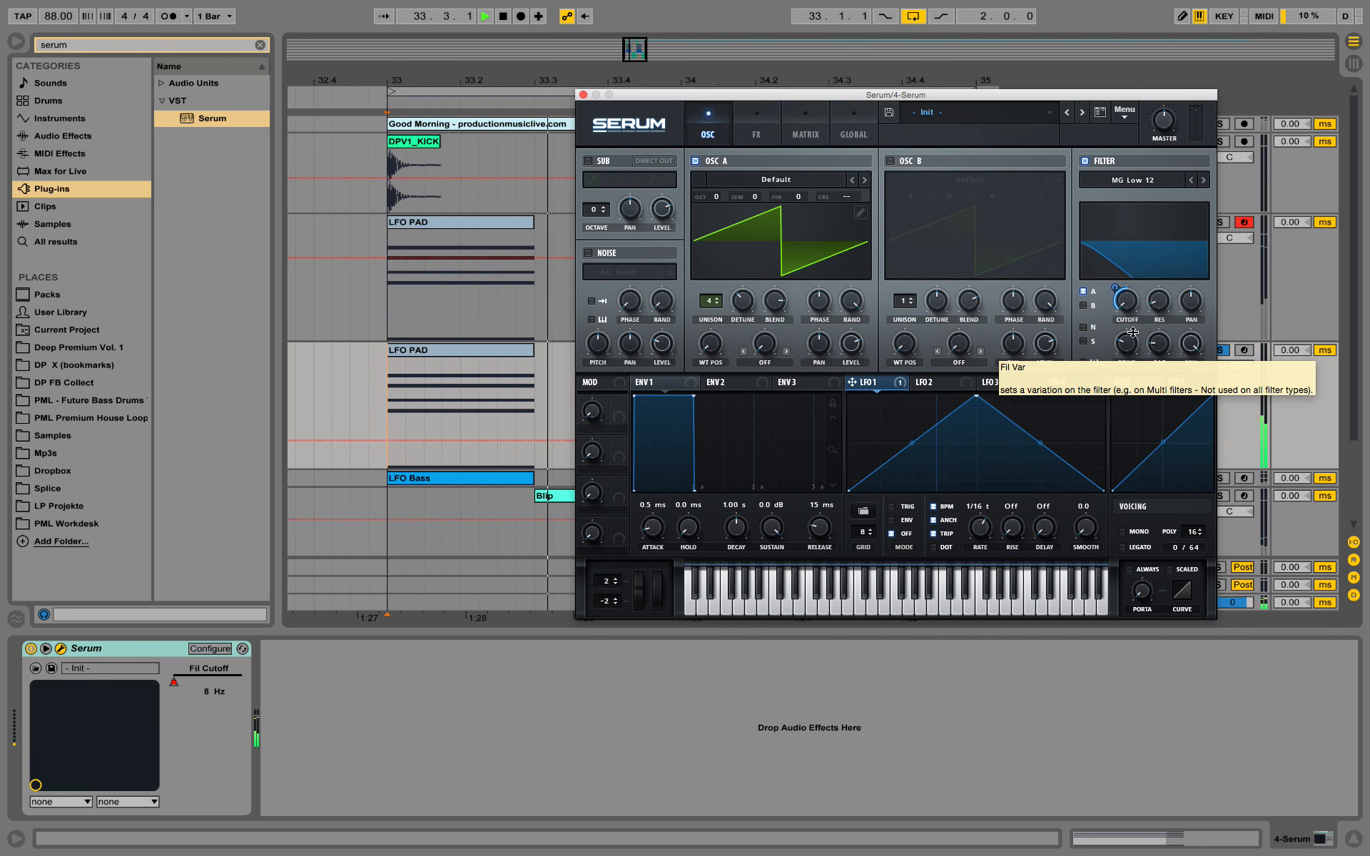
Close the Serum window and bring track 4's Fil Cutoff automation back into view
{"action": "left_click", "coordinate": [175, 688]}
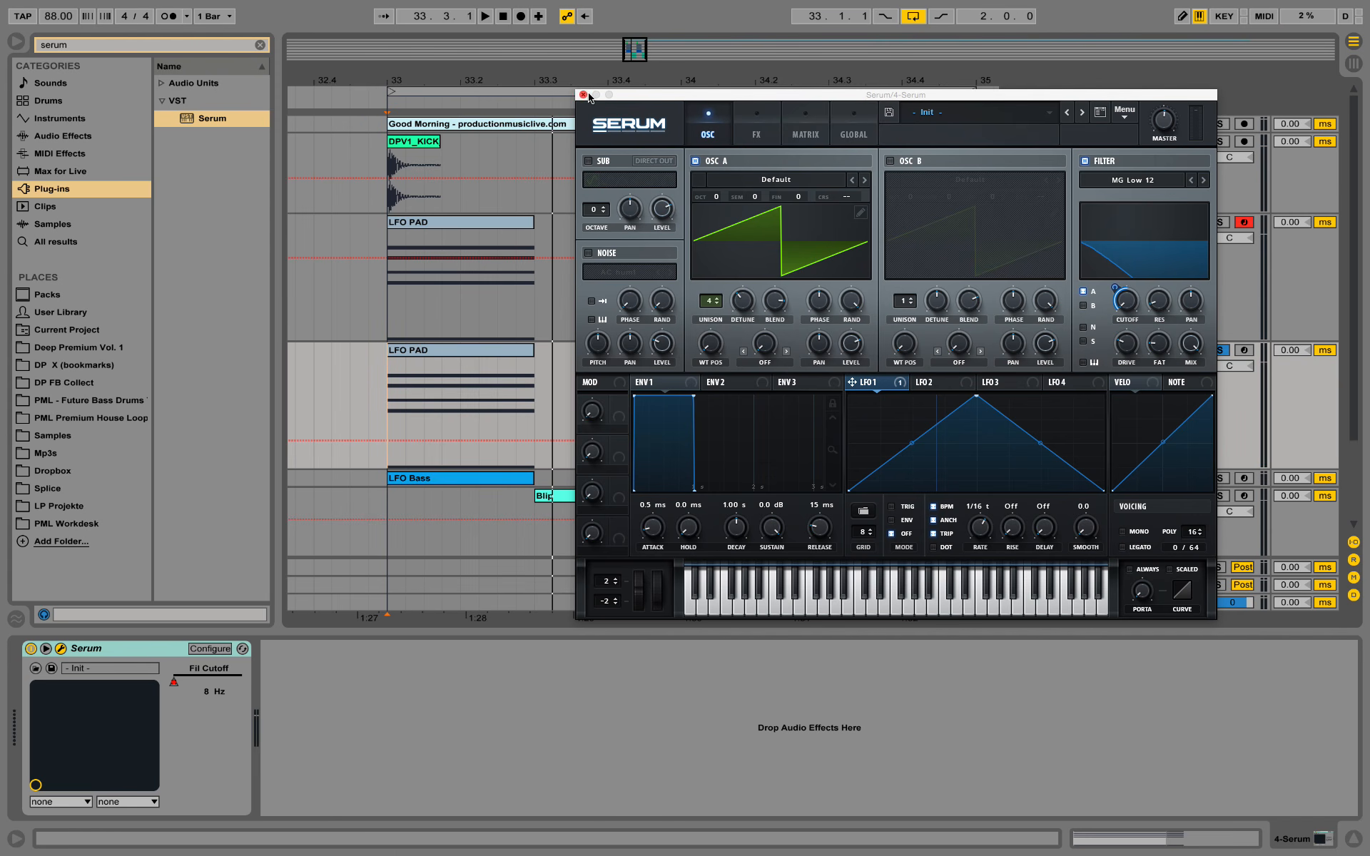
{"action": "left_click_drag", "start_coordinate": [589, 98], "coordinate": [588, 98]}
{"action": "left_click", "coordinate": [581, 95]}
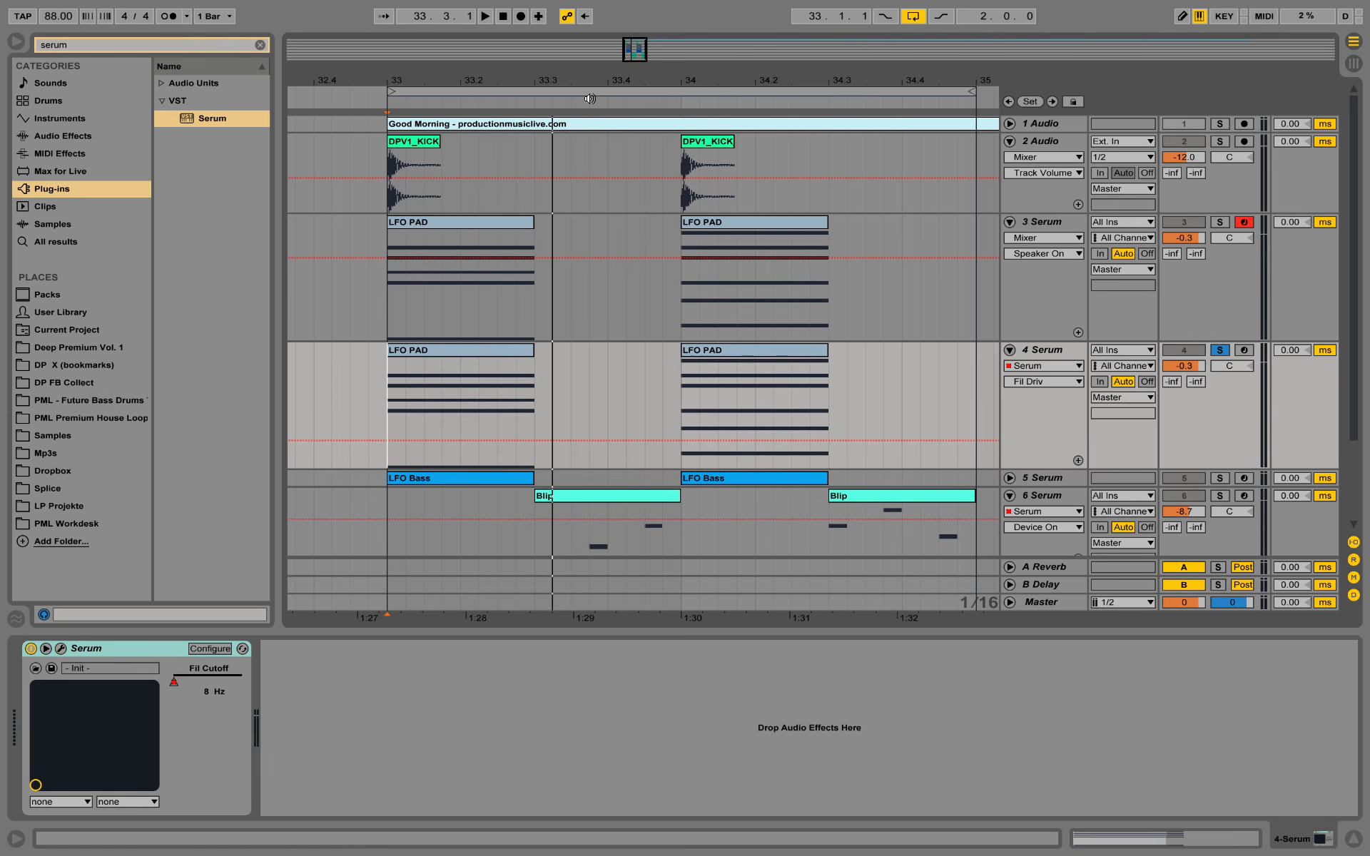
{"action": "left_click", "coordinate": [1053, 385]}
{"action": "left_click", "coordinate": [1058, 415]}
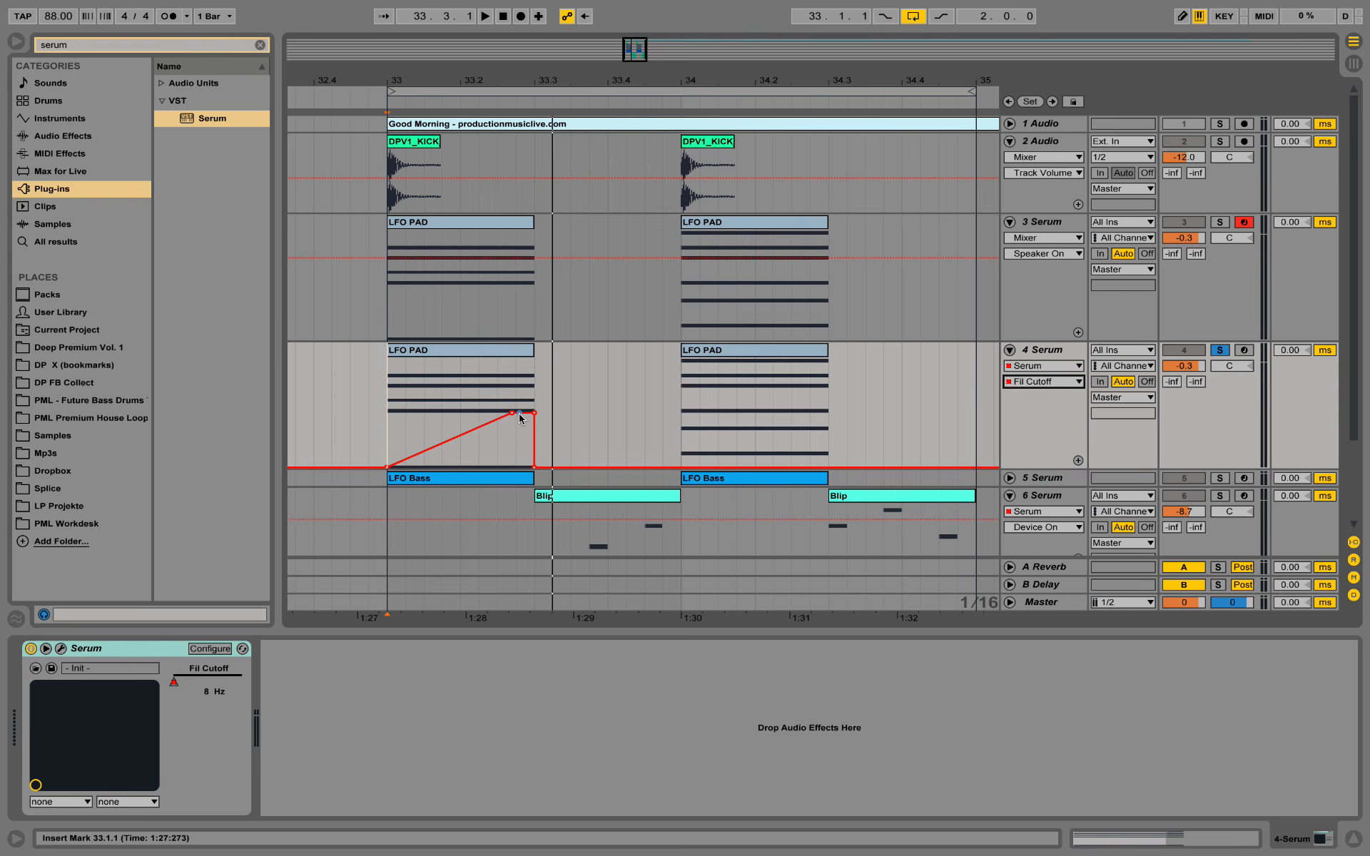
Lower the plateau of the first LFO PAD clip's Fil Cutoff ramp on track 4 further and replay the loop
{"action": "left_click_drag", "start_coordinate": [521, 423], "coordinate": [522, 431]}
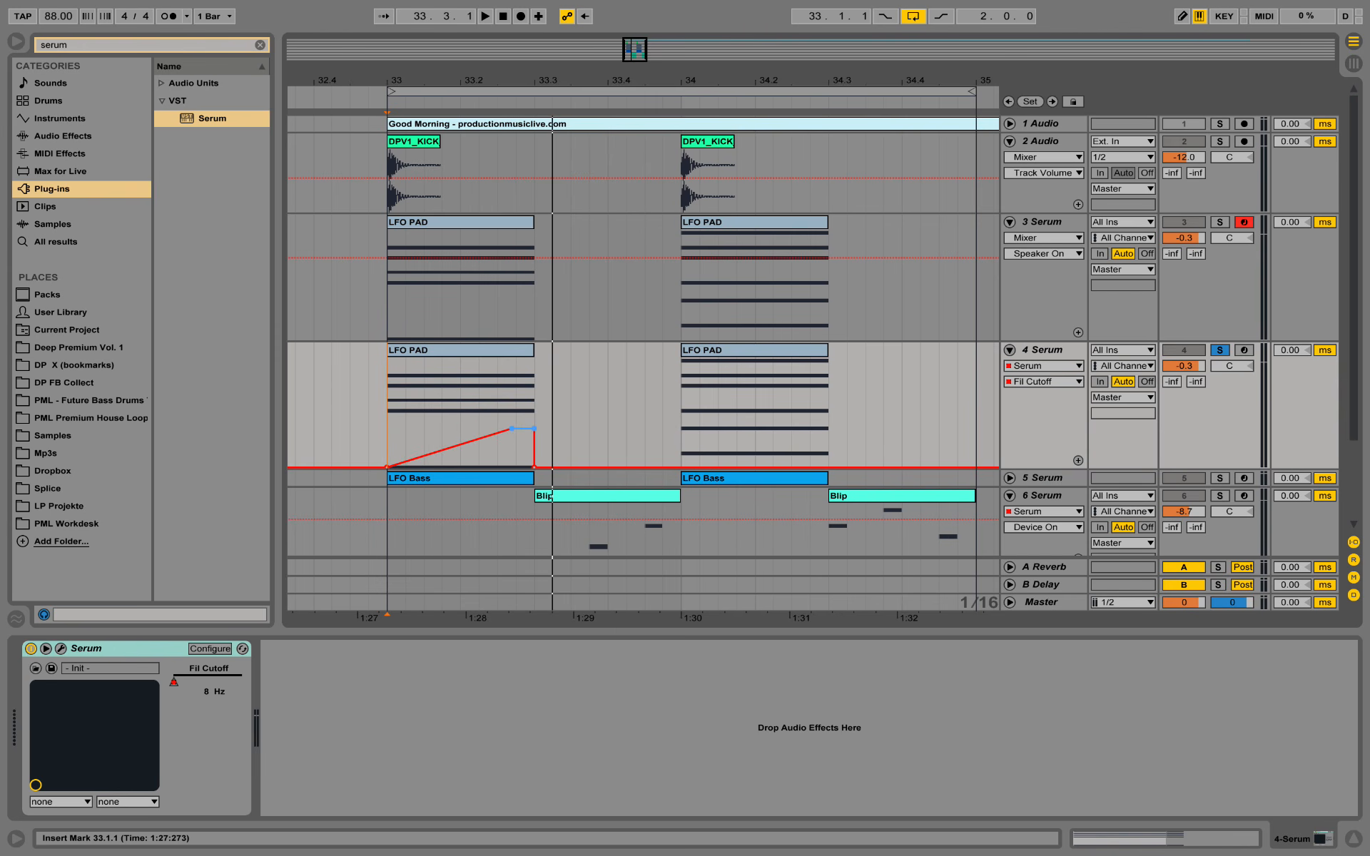
{"action": "key", "text": "space"}
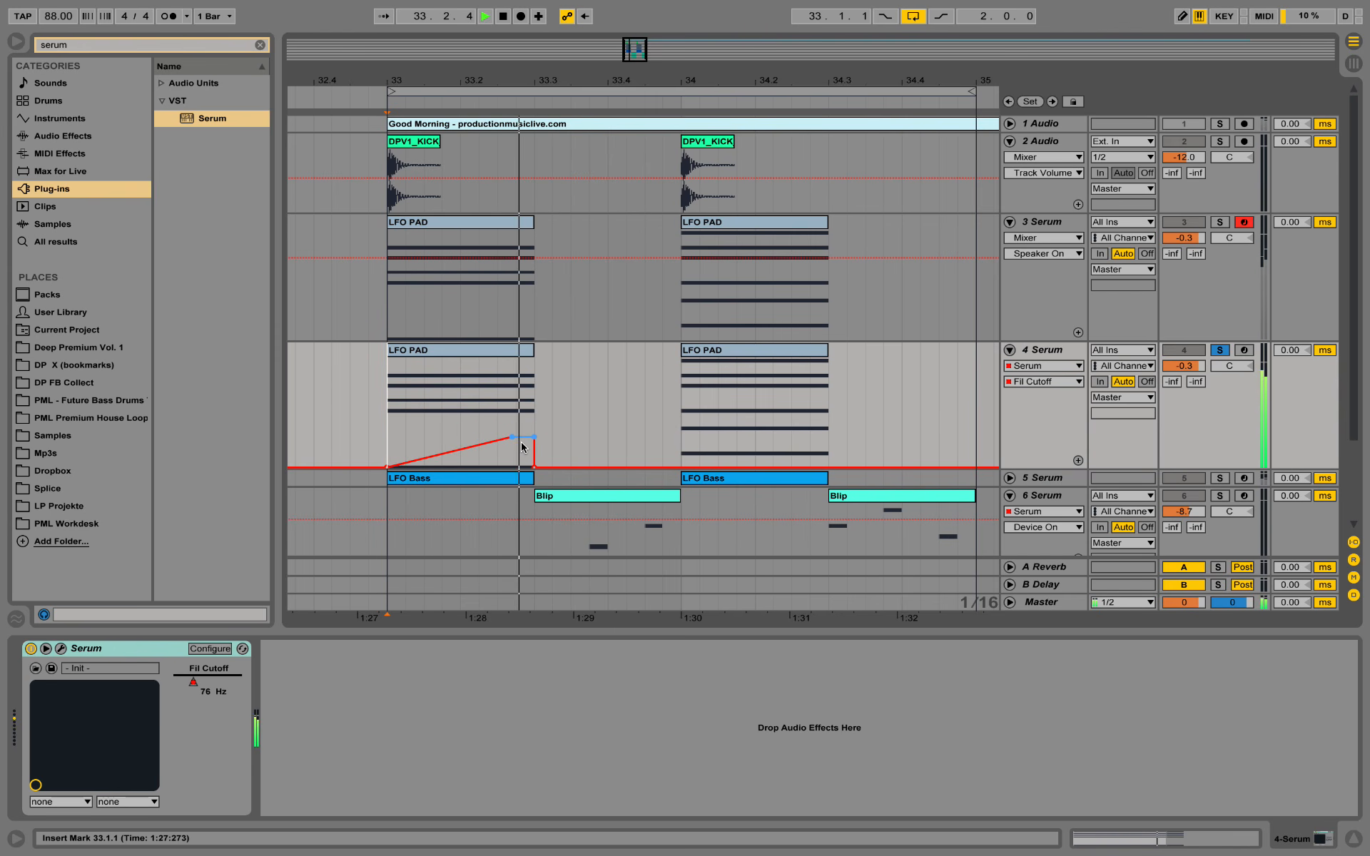
{"action": "key", "text": "space"}
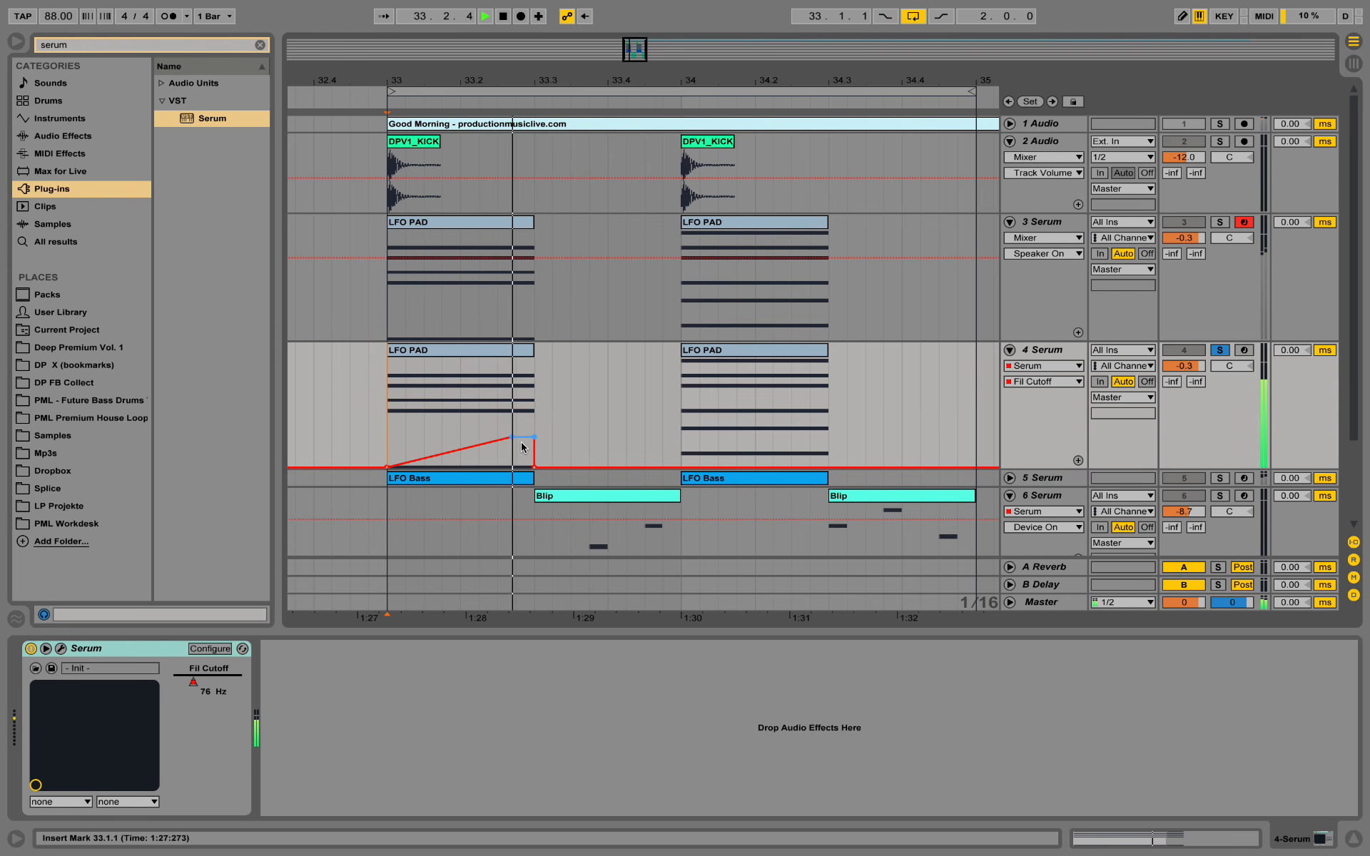
{"action": "left_click", "coordinate": [518, 419]}
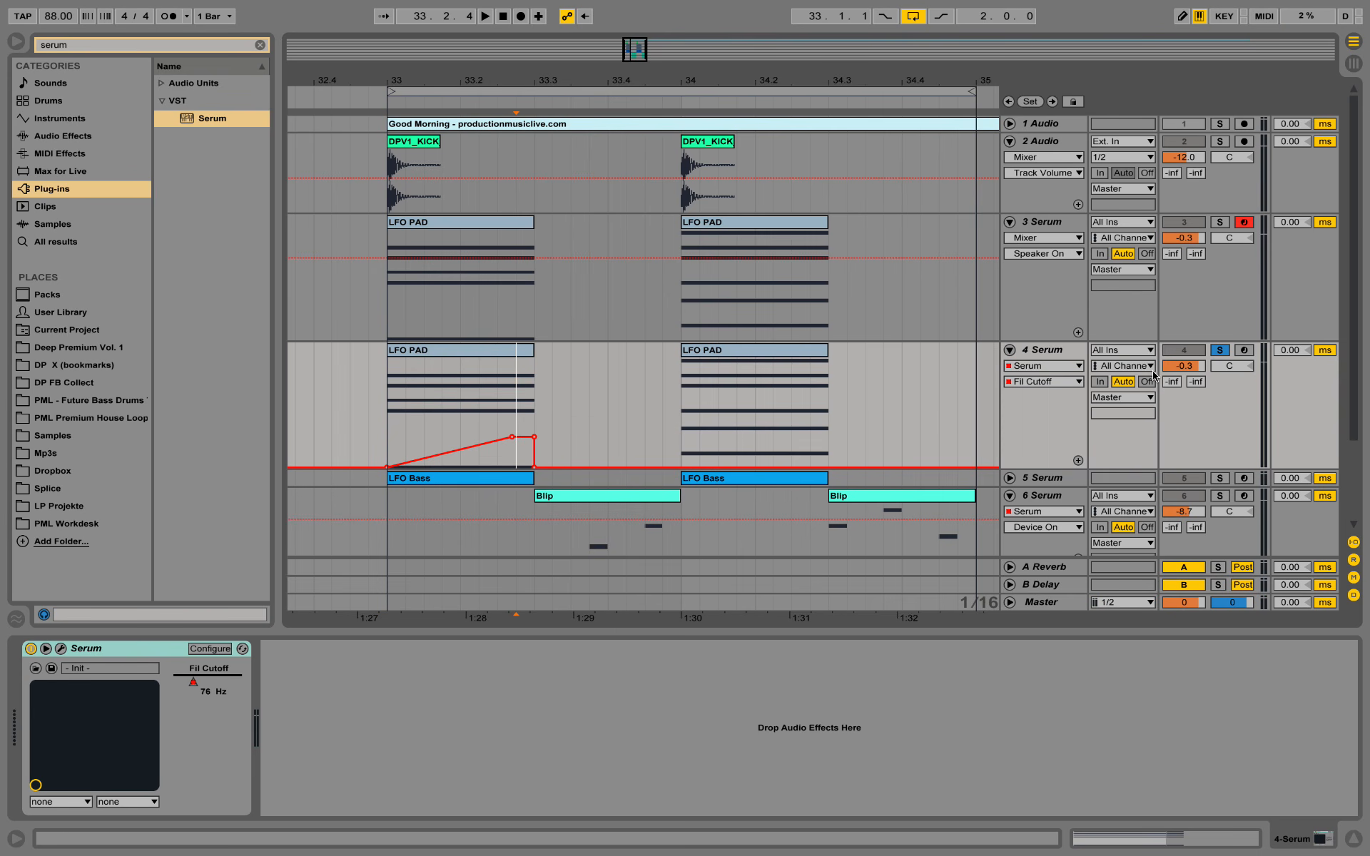
Unsolo track 4, deactivate its second LFO PAD clip and play the loop with the full arrangement
{"action": "left_click", "coordinate": [1221, 351]}
{"action": "key", "text": "space"}
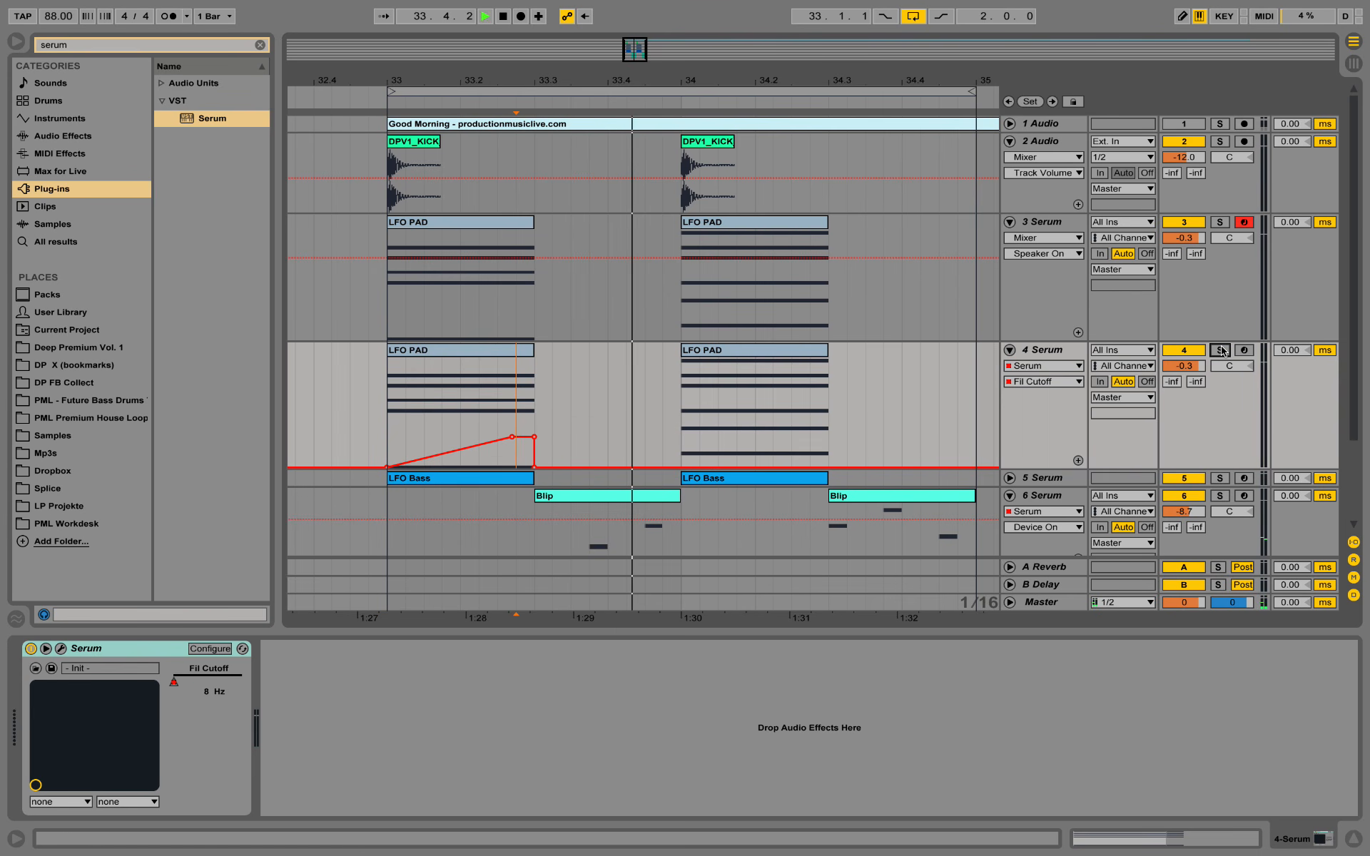
{"action": "key", "text": "space"}
{"action": "left_click", "coordinate": [797, 350]}
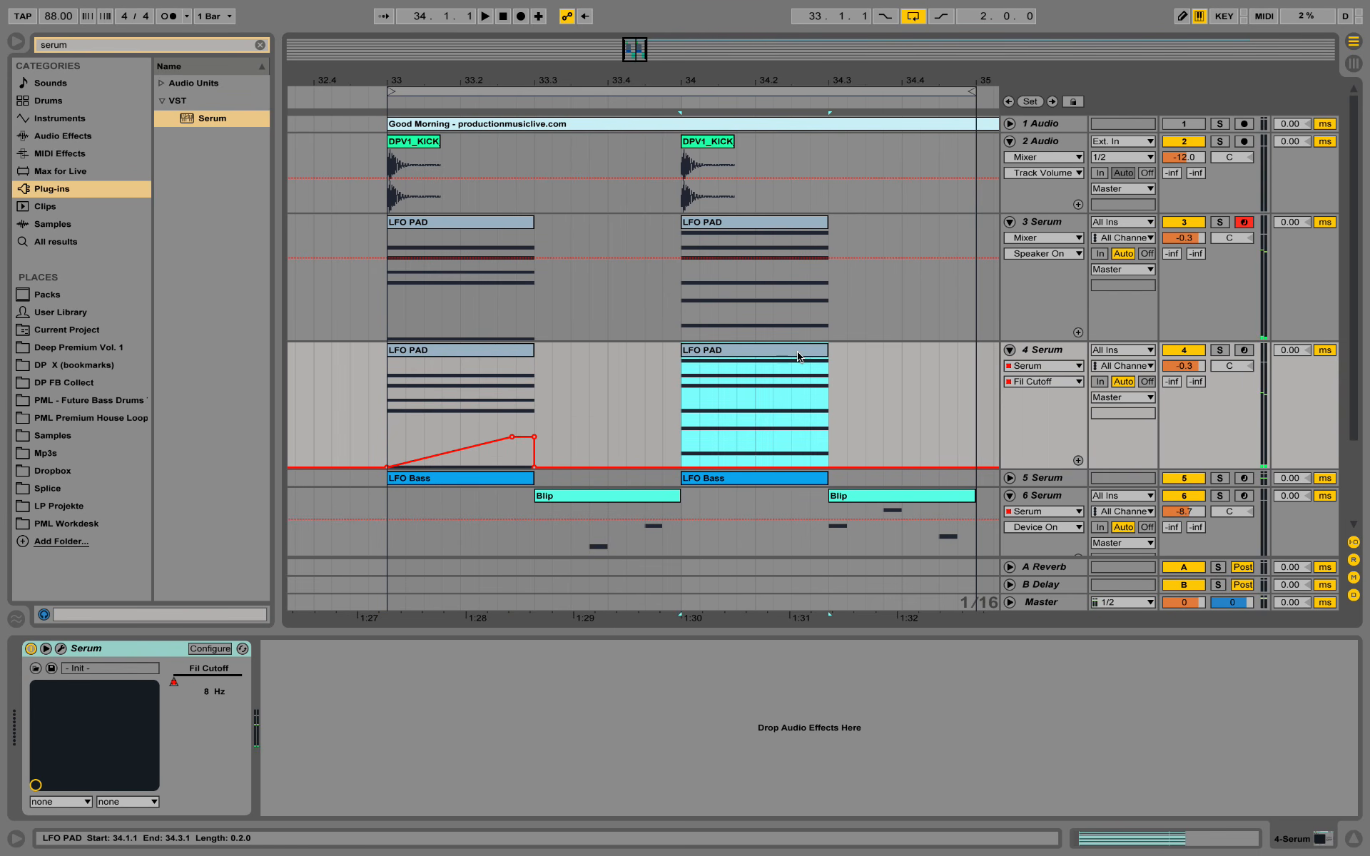
{"action": "key", "text": "0"}
{"action": "key", "text": "space"}
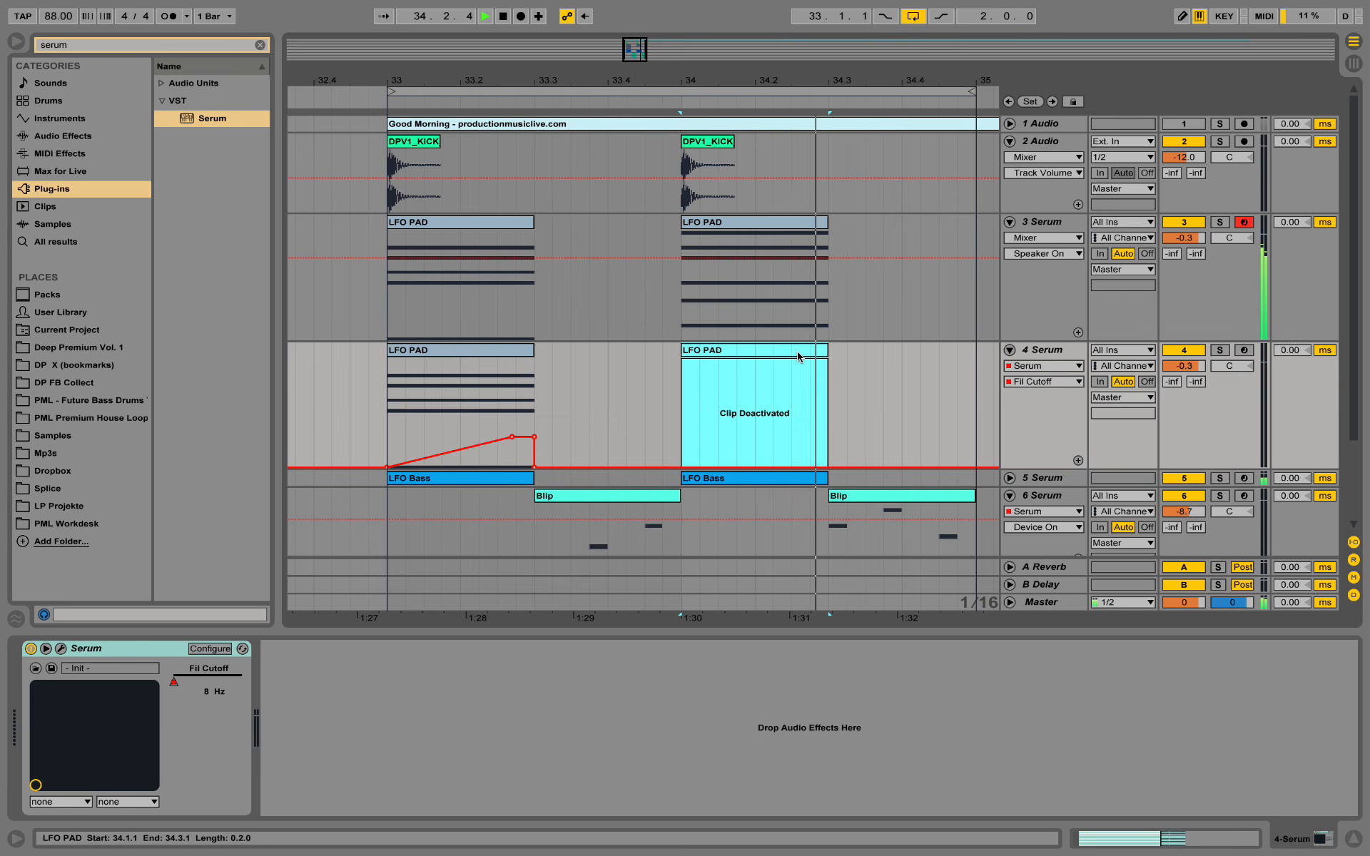
Deactivate track 3's first LFO PAD clip to hear the recreated pad in its place, and reactivate the clip after listening
{"action": "left_click", "coordinate": [421, 223]}
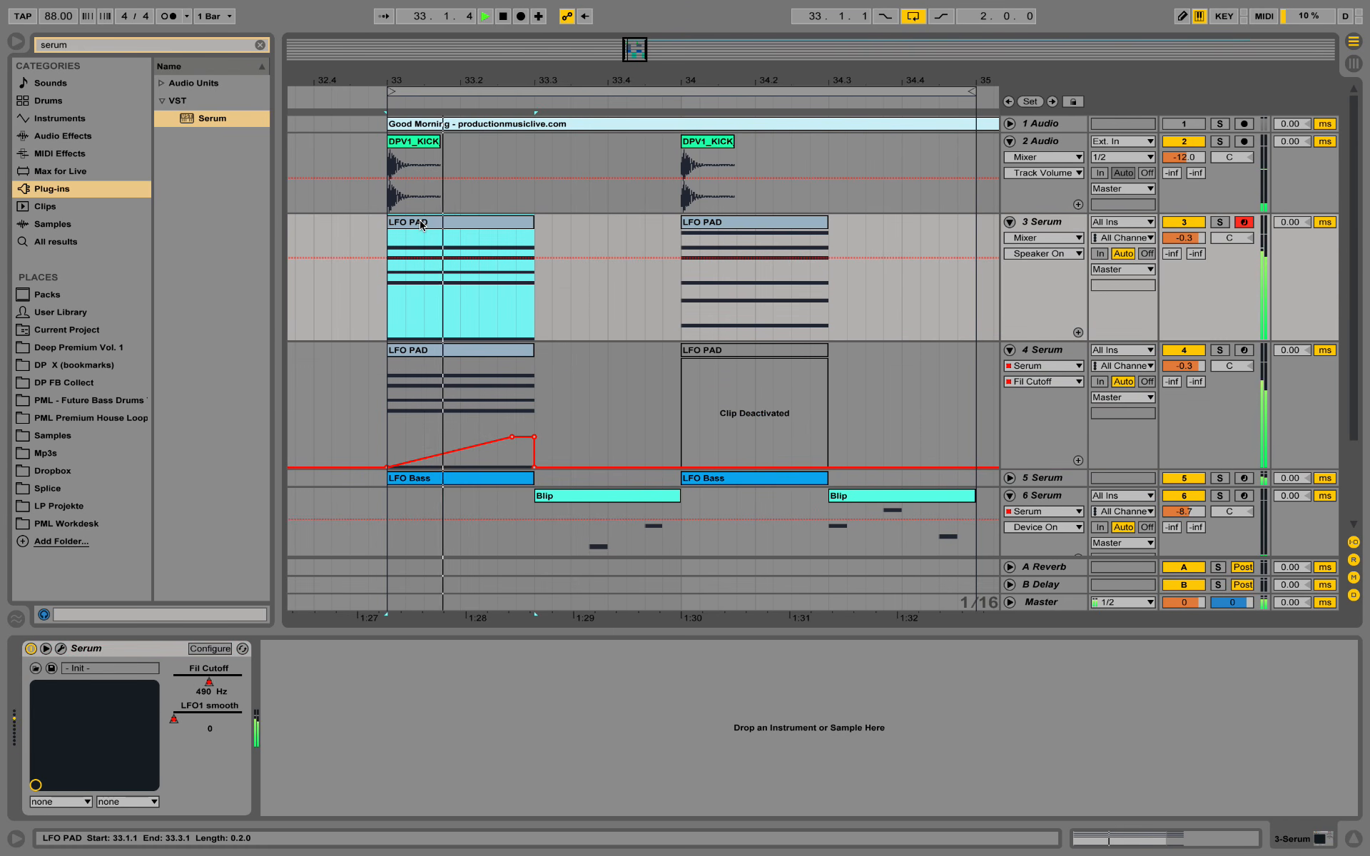
{"action": "key", "text": "0"}
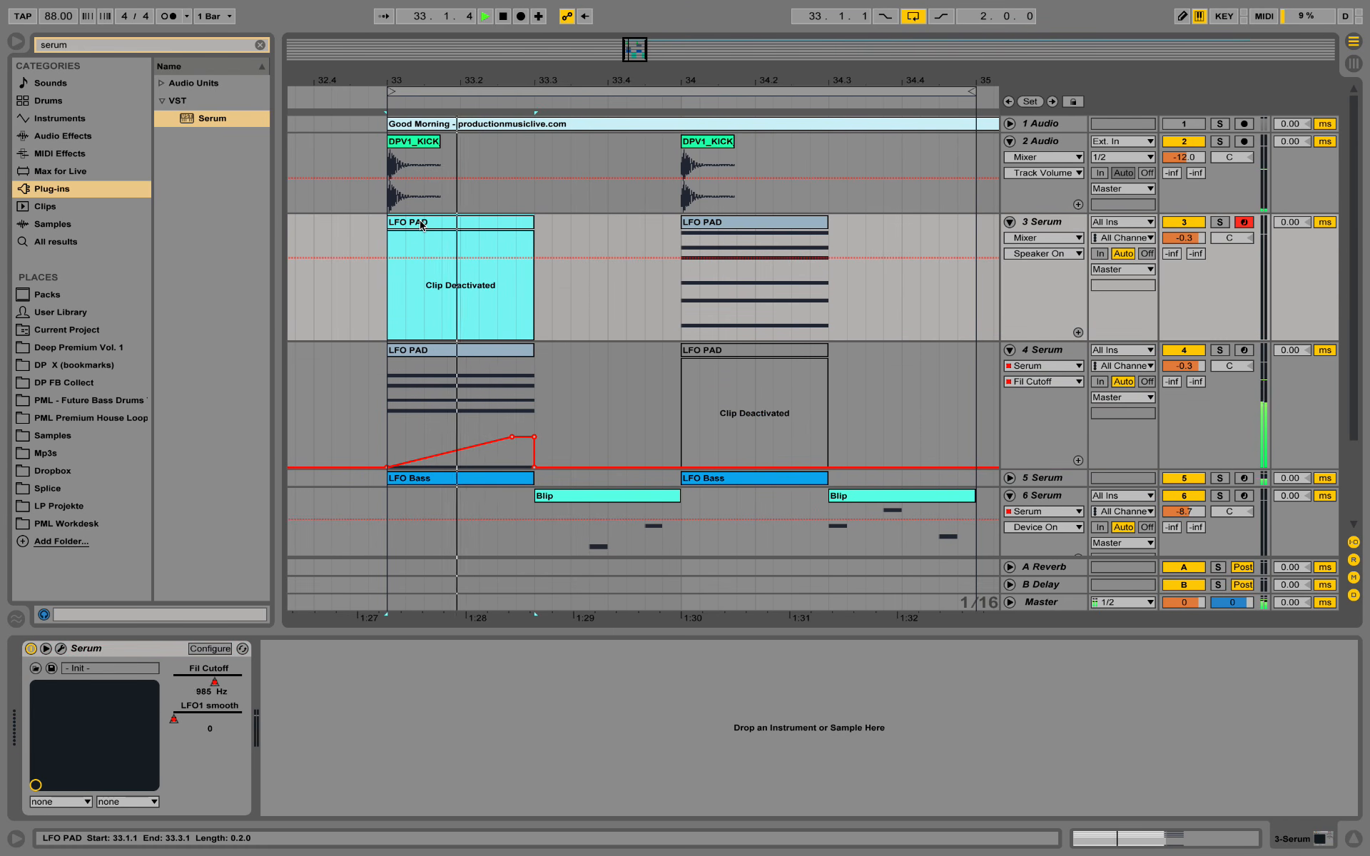
{"action": "key", "text": "space"}
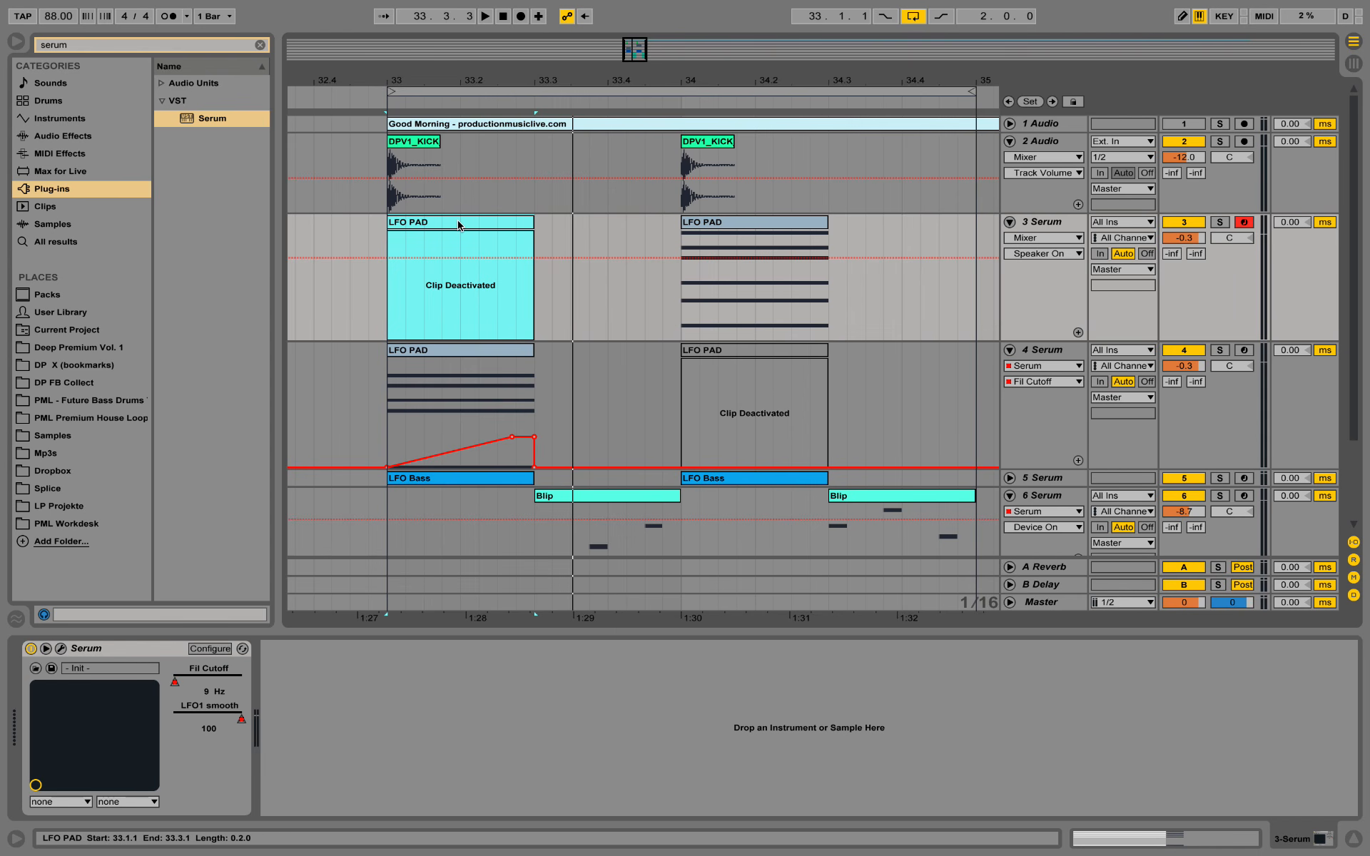
{"action": "key", "text": "0"}
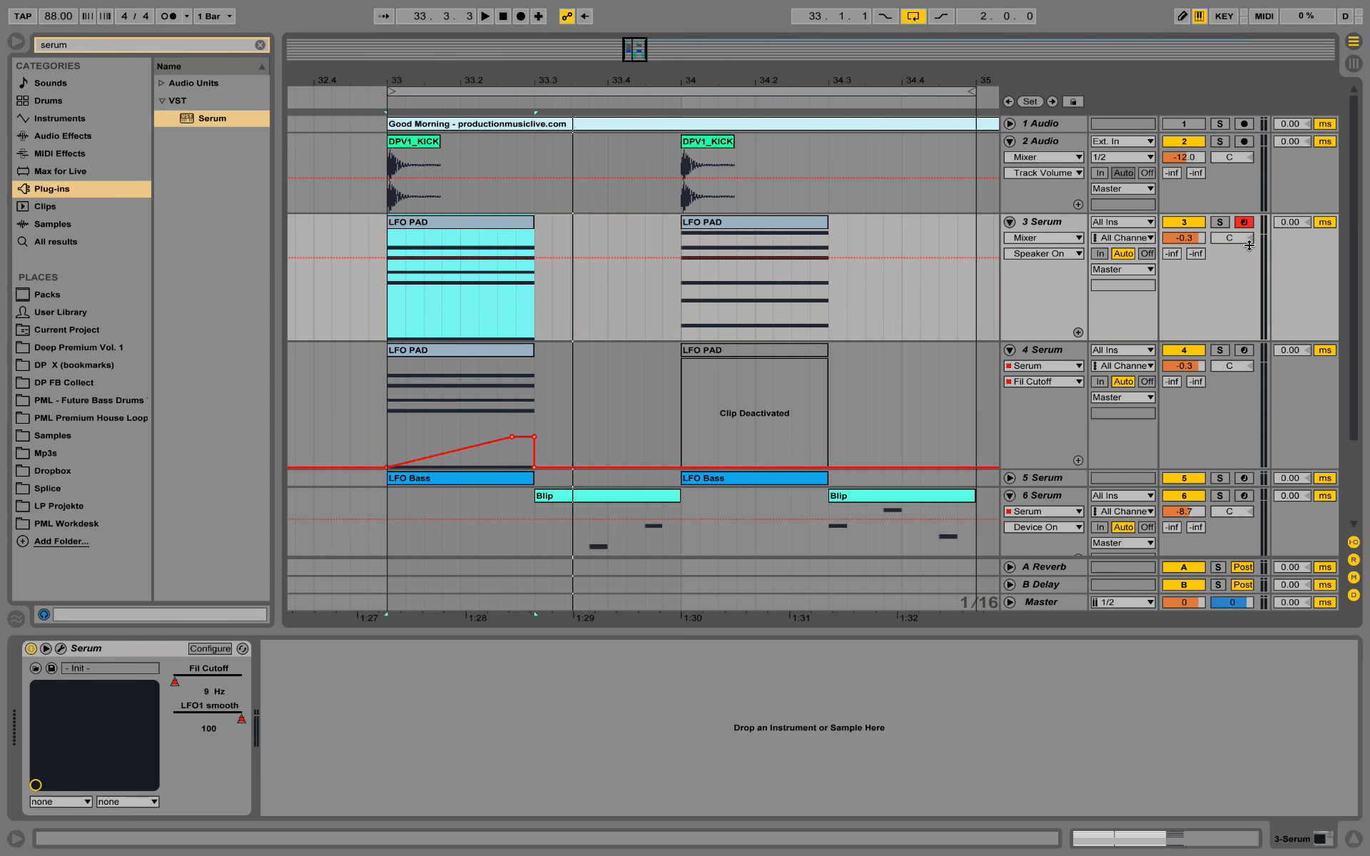
Solo track 3 and track 4 in turn during playback to compare the original pad with the recreation
{"action": "left_click", "coordinate": [1220, 222]}
{"action": "key", "text": "space"}
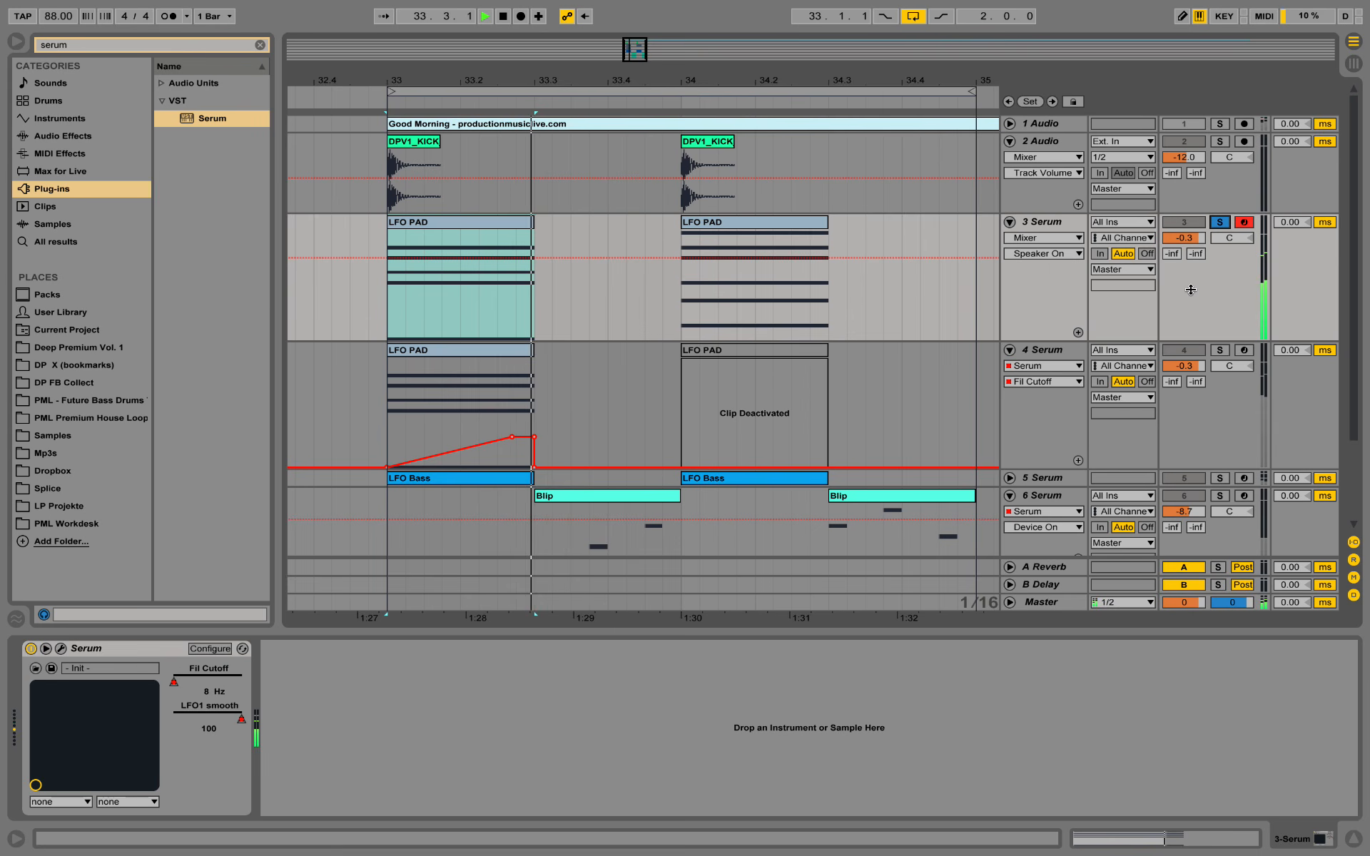
{"action": "left_click", "coordinate": [1219, 349]}
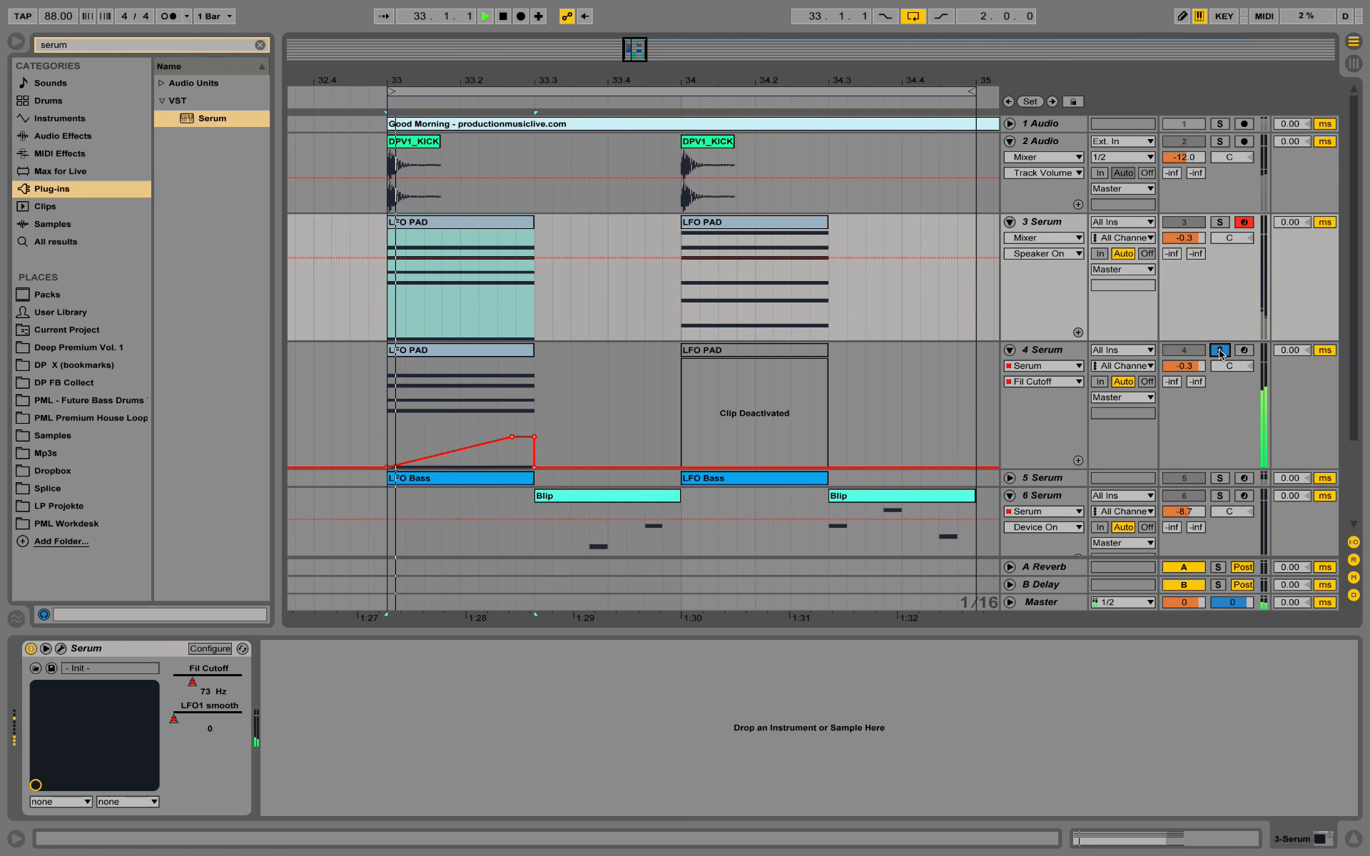
{"action": "left_click", "coordinate": [1053, 350]}
{"action": "key", "text": "space"}
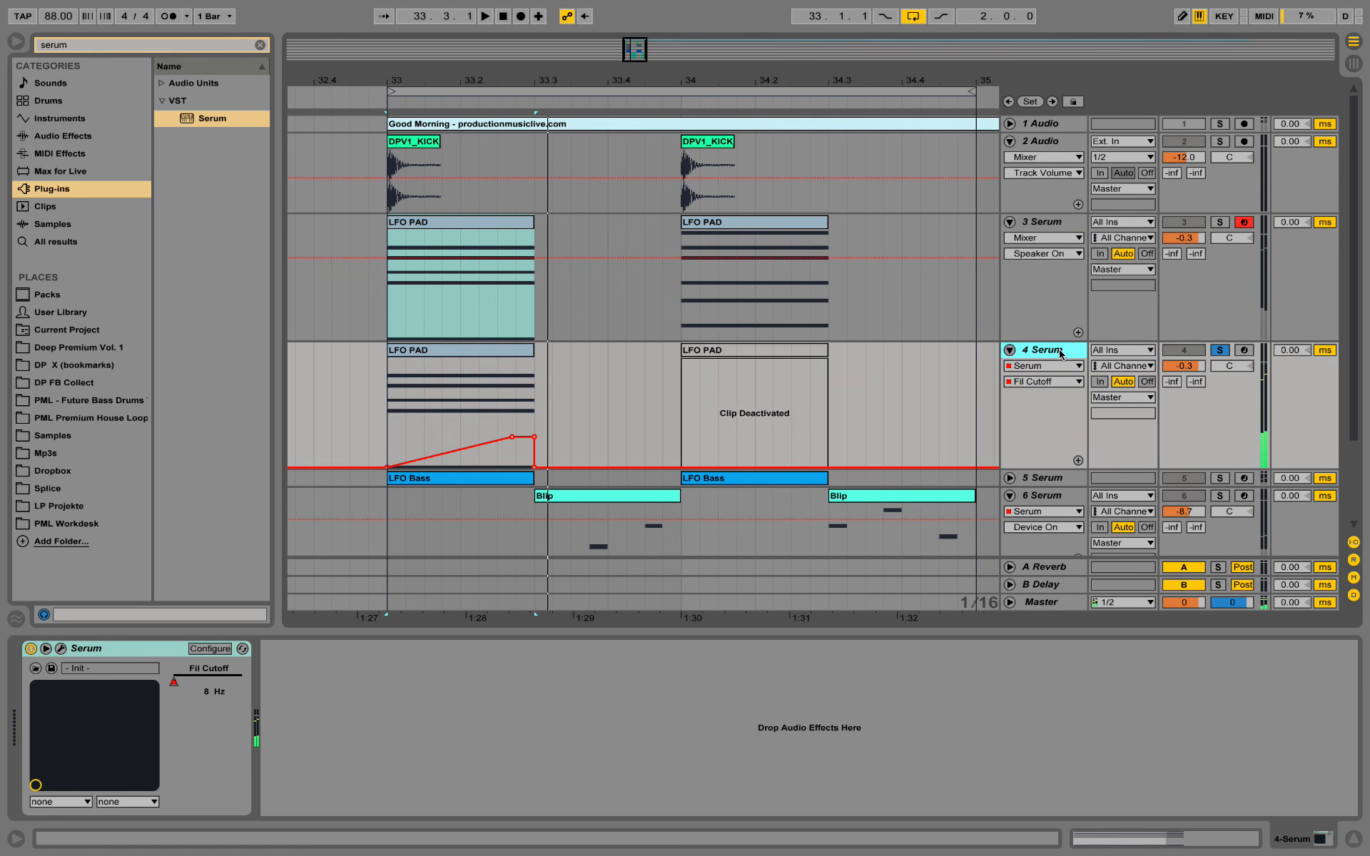
Reshape LFO 1 in track 4's Serum with an inward-curved rise and an outward-curved fall, listen to it and close the plug-in window
{"action": "left_click", "coordinate": [63, 650]}
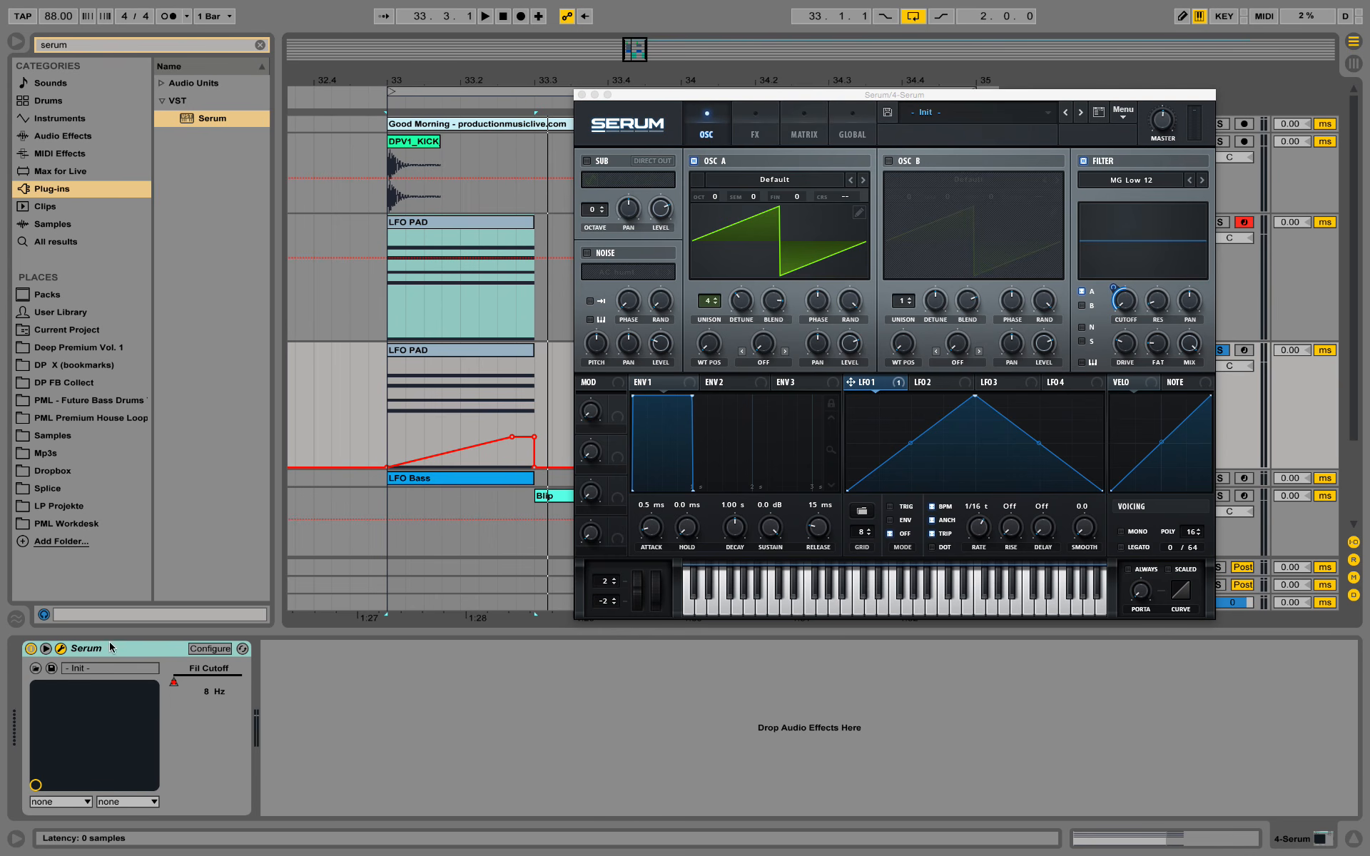
{"action": "left_click", "coordinate": [912, 440]}
{"action": "left_click_drag", "start_coordinate": [910, 445], "coordinate": [923, 463]}
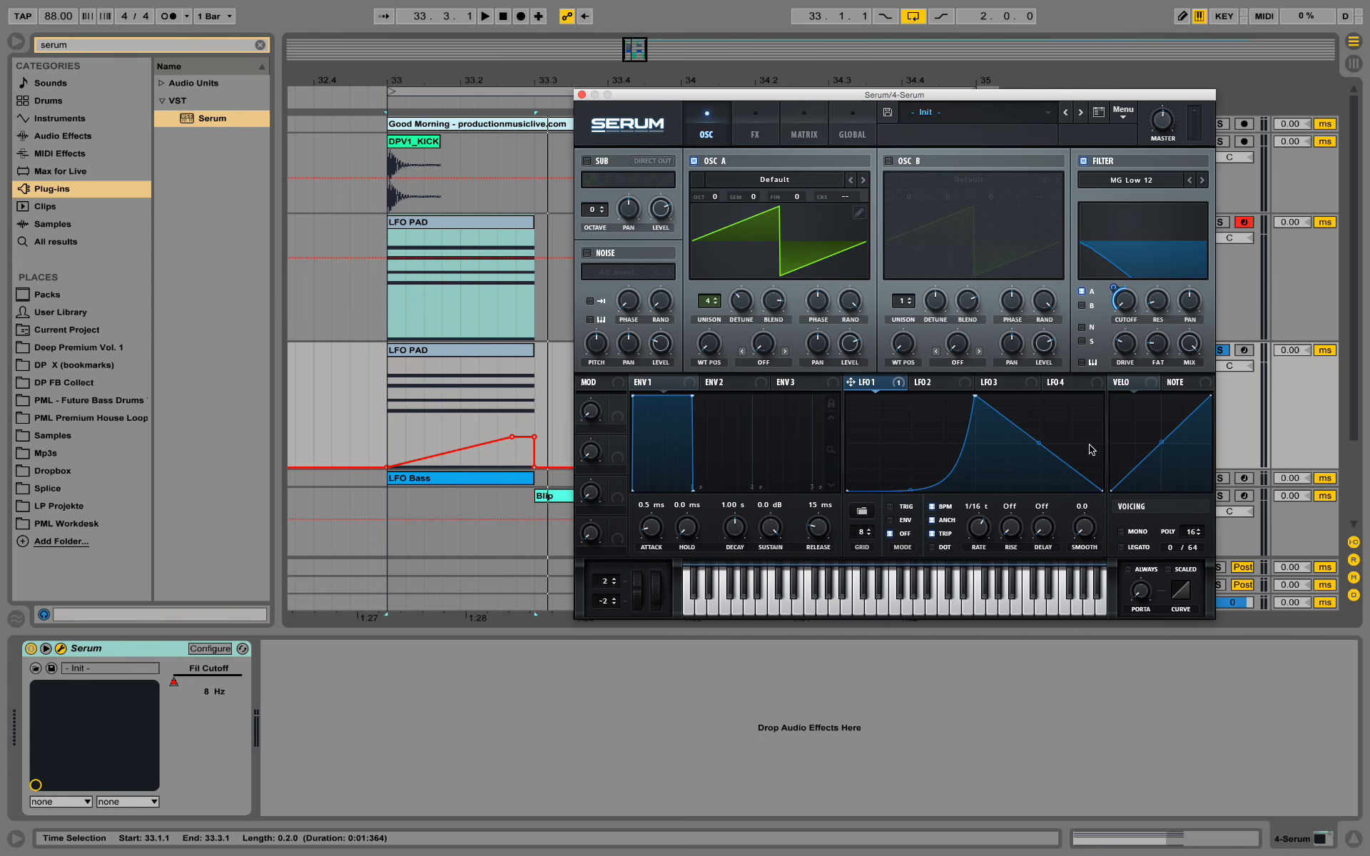
{"action": "left_click_drag", "start_coordinate": [1039, 441], "coordinate": [1055, 427]}
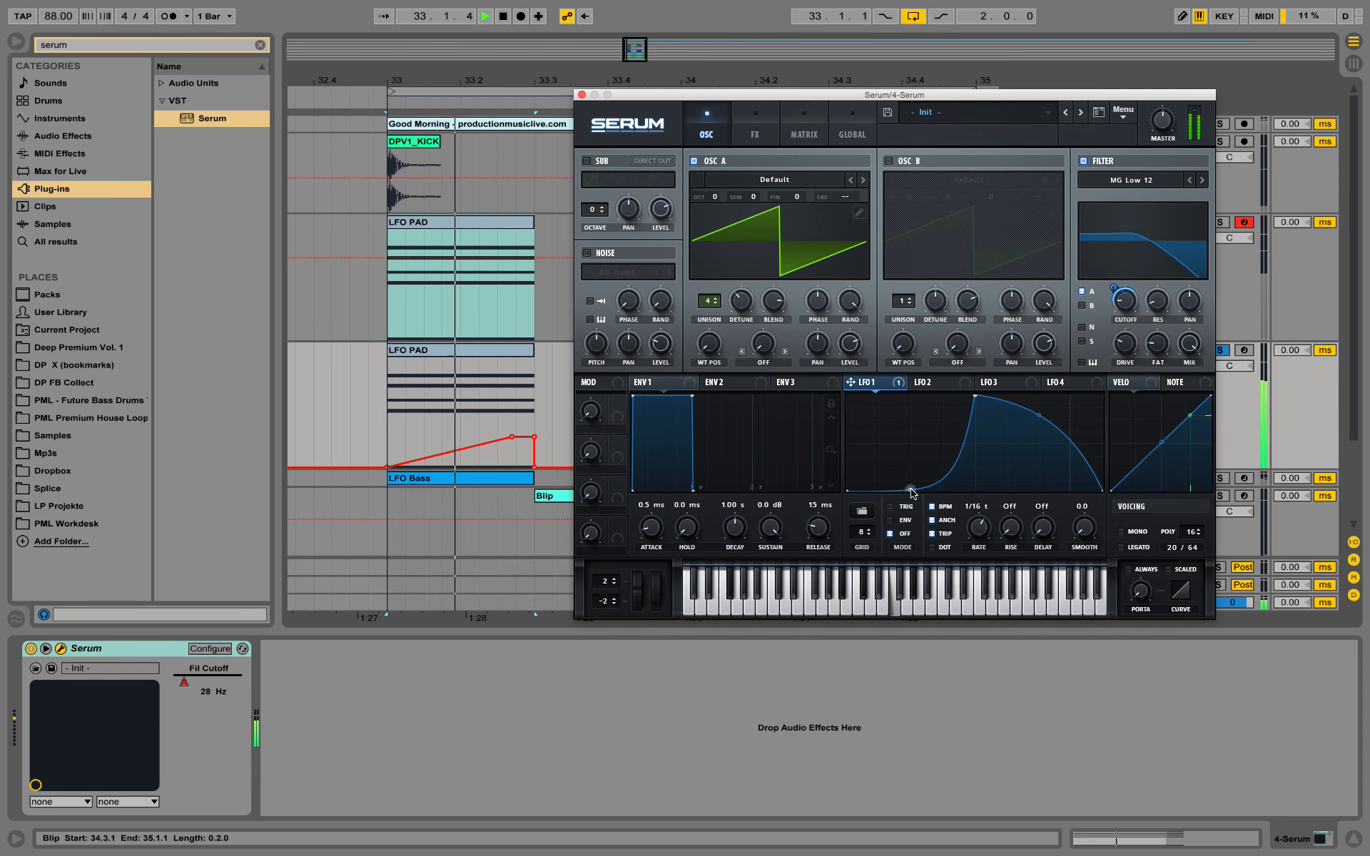
{"action": "left_click", "coordinate": [583, 95]}
{"action": "left_click", "coordinate": [583, 95]}
{"action": "key", "text": "space"}
Reactivate track 4's second LFO PAD clip, unsolo track 4, mute tracks 3 and 5, and listen to the loop
{"action": "left_click", "coordinate": [785, 349]}
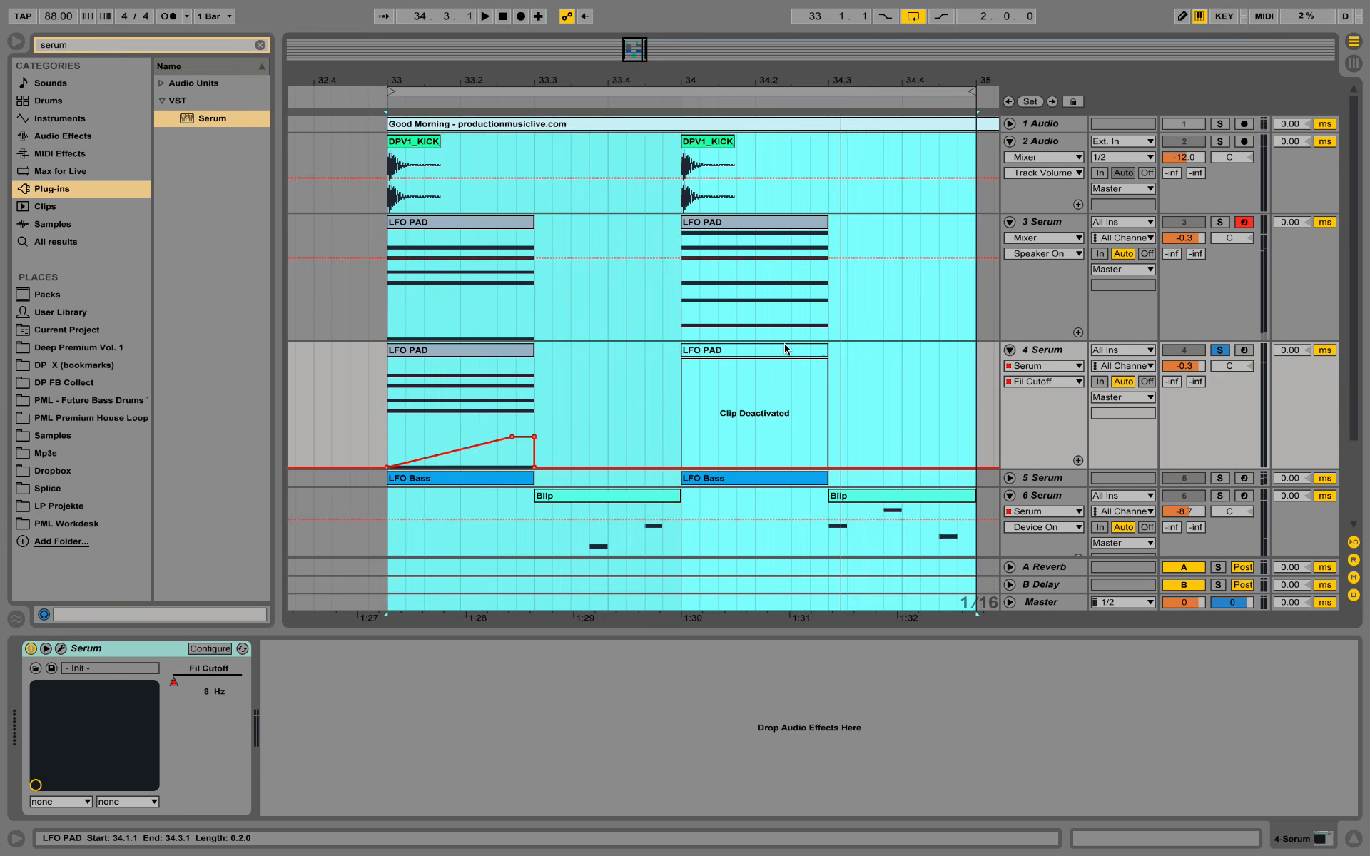
{"action": "key", "text": "0"}
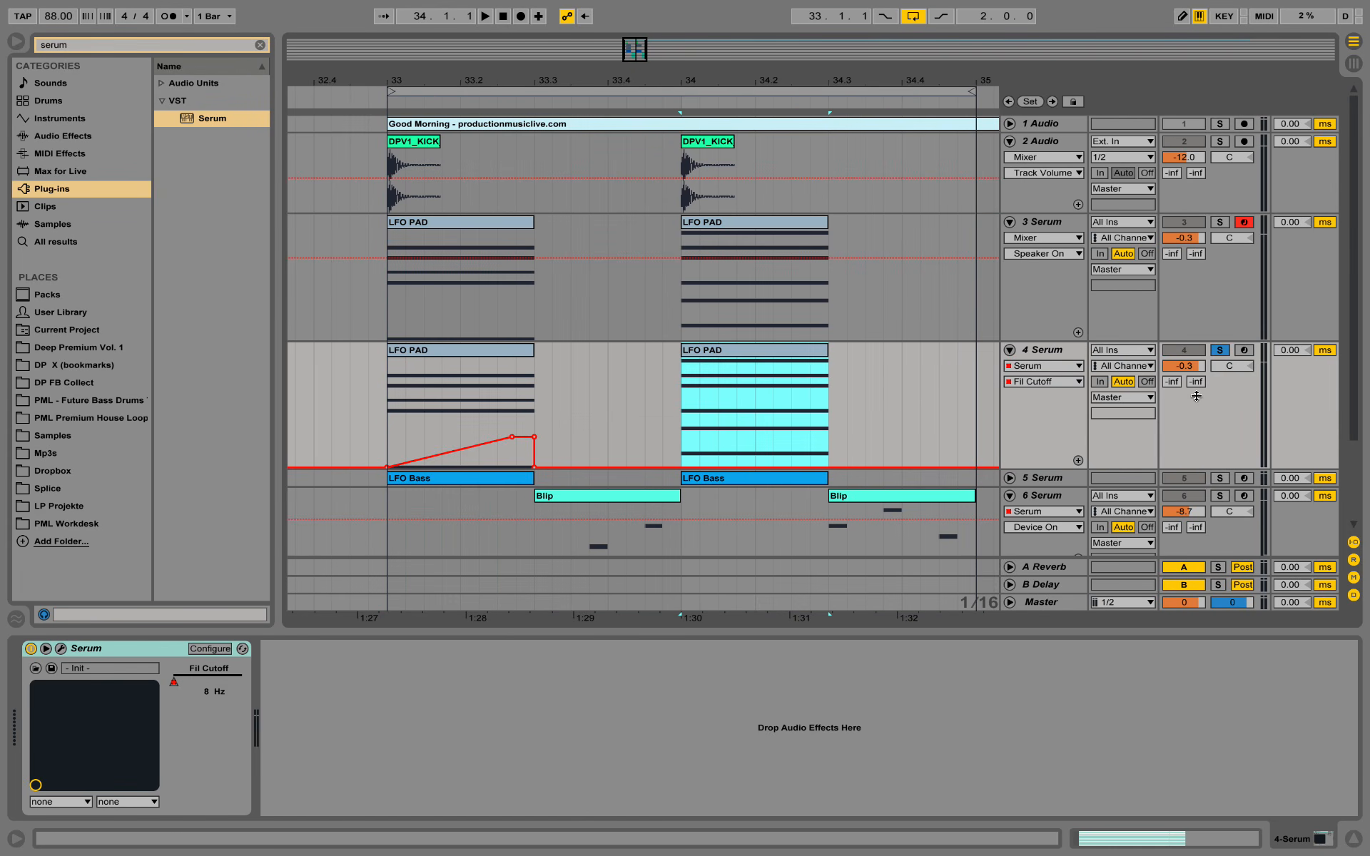
{"action": "left_click", "coordinate": [1221, 350]}
{"action": "left_click", "coordinate": [1184, 223]}
{"action": "key", "text": "space"}
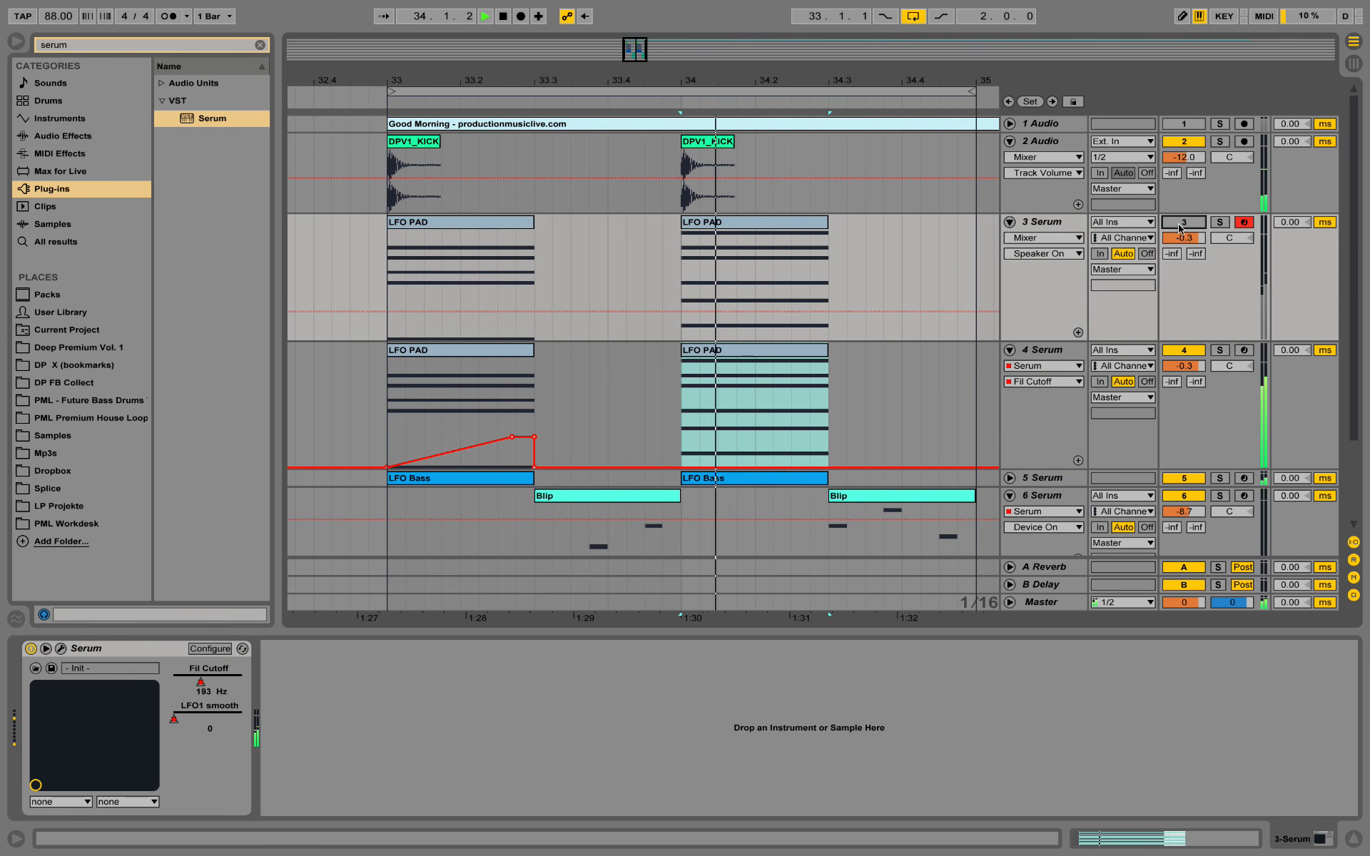
{"action": "left_click", "coordinate": [1175, 478]}
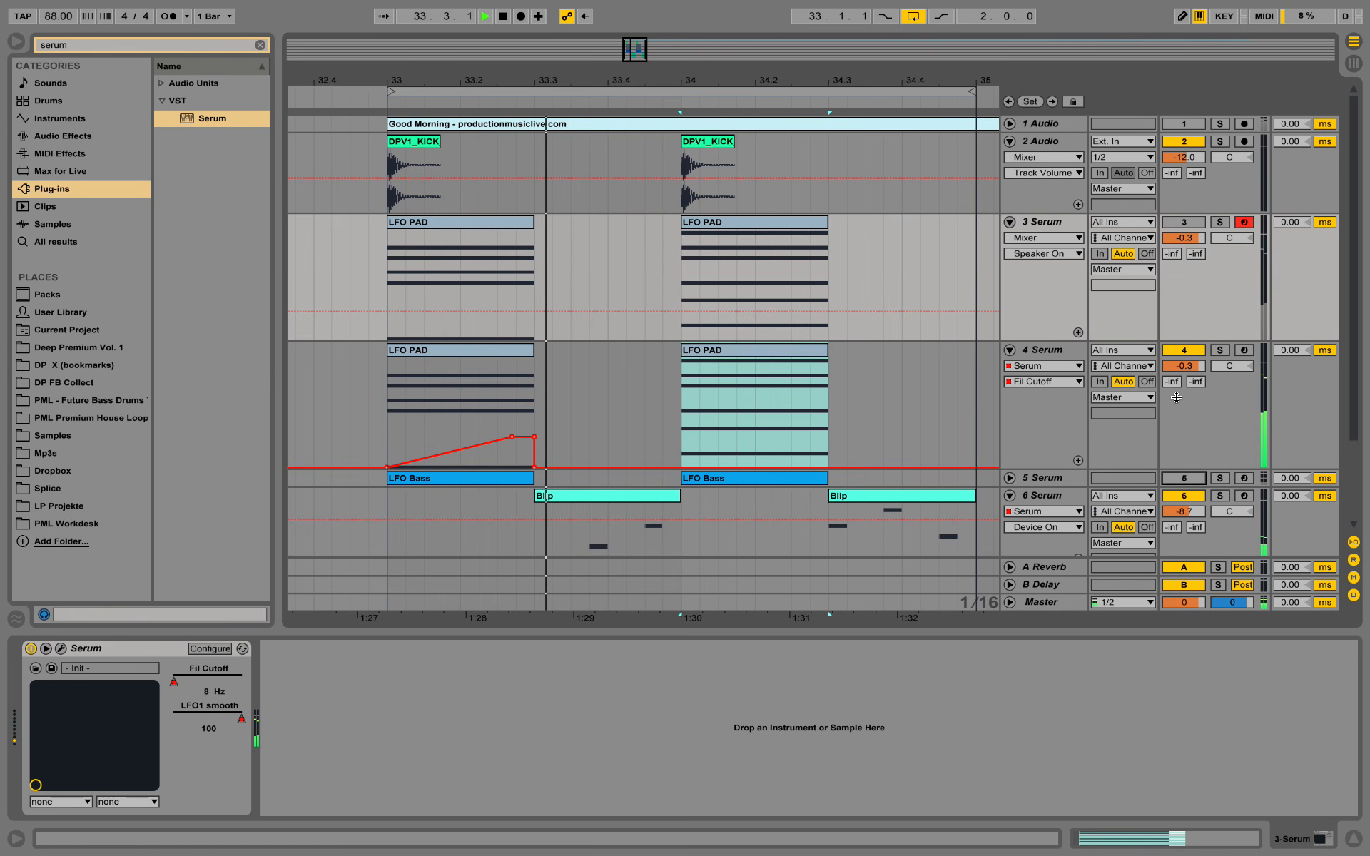
{"action": "key", "text": "space"}
Duplicate track 4's Fil Cutoff envelope from bar 33 onto the second LFO PAD clip at bar 34 and play the result
{"action": "left_click_drag", "start_coordinate": [677, 453], "coordinate": [871, 455]}
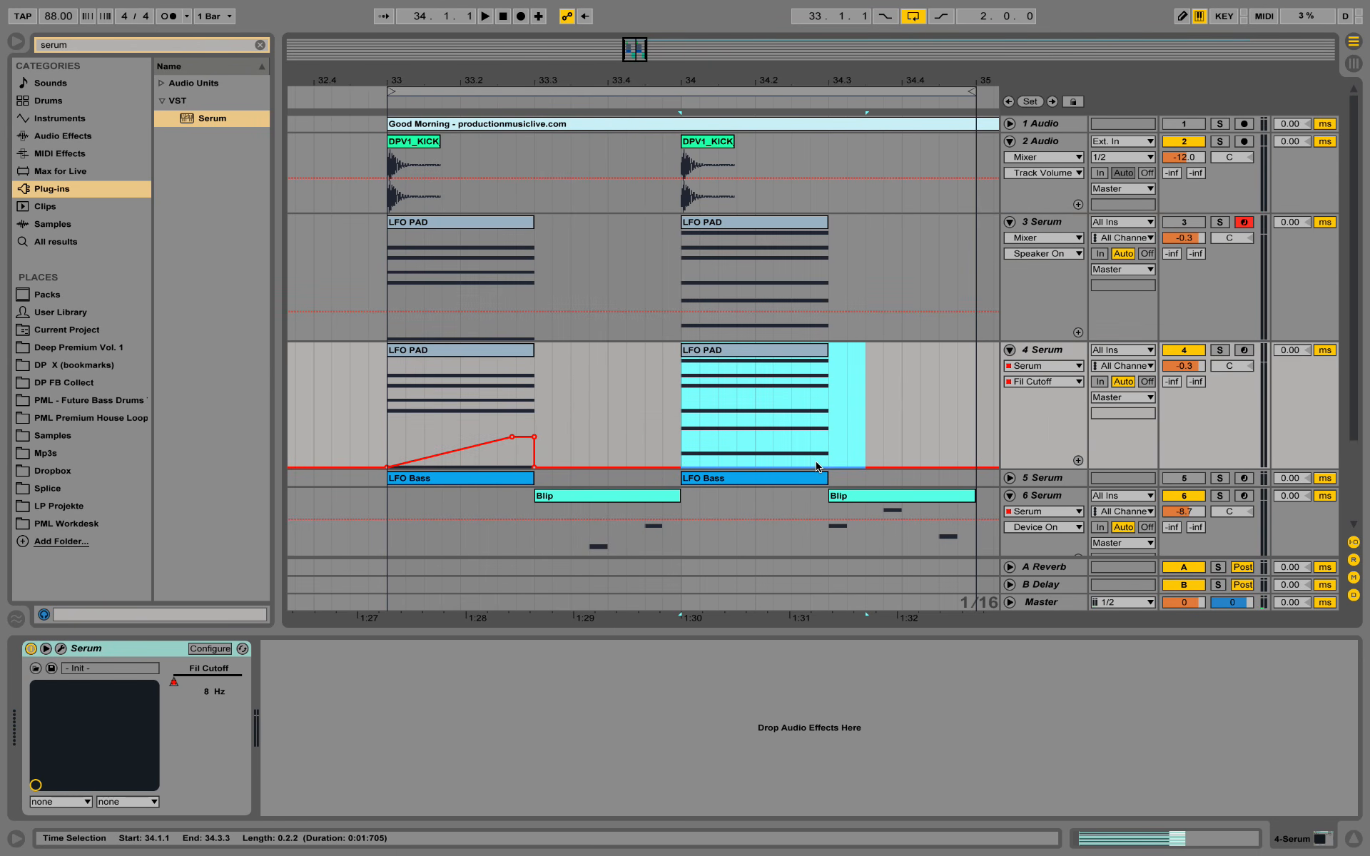
{"action": "left_click_drag", "start_coordinate": [393, 412], "coordinate": [684, 421]}
{"action": "right_click", "coordinate": [665, 410]}
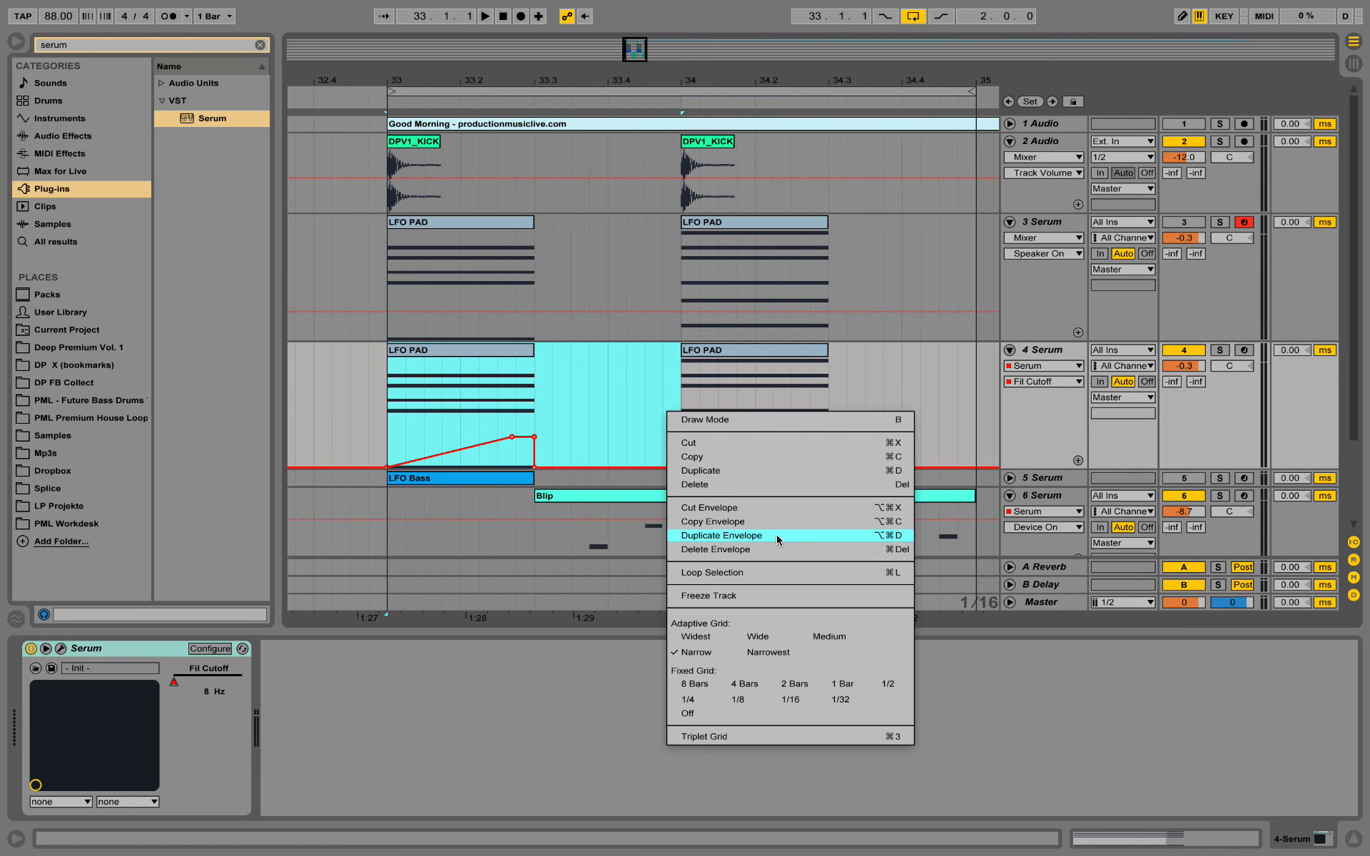
{"action": "left_click", "coordinate": [776, 533]}
{"action": "left_click", "coordinate": [688, 399]}
{"action": "key", "text": "space"}
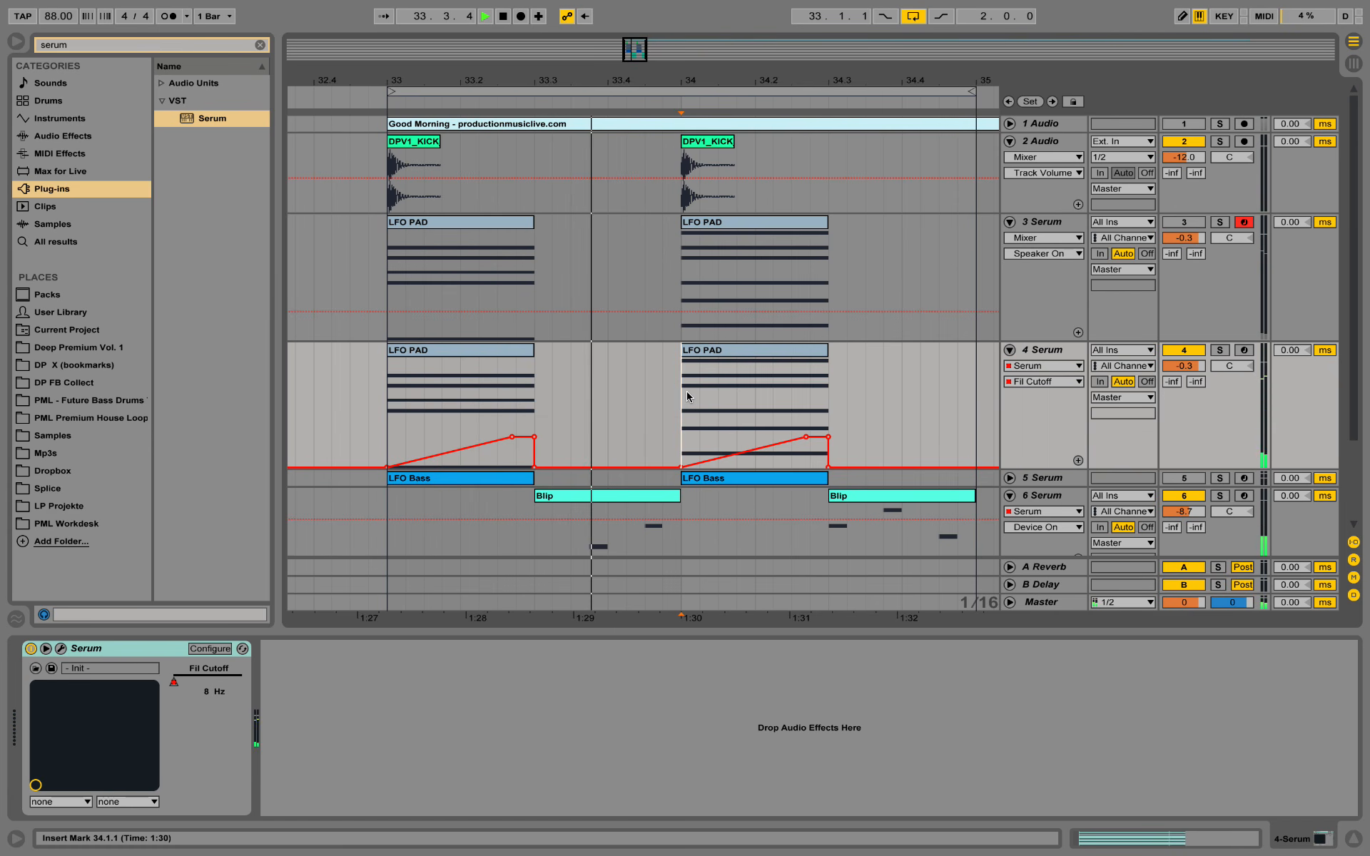
{"action": "key", "text": "space"}
Set LFO 1's mode to Trig in track 4's Serum, listen to the loop and close the plug-in window
{"action": "left_click", "coordinate": [61, 648]}
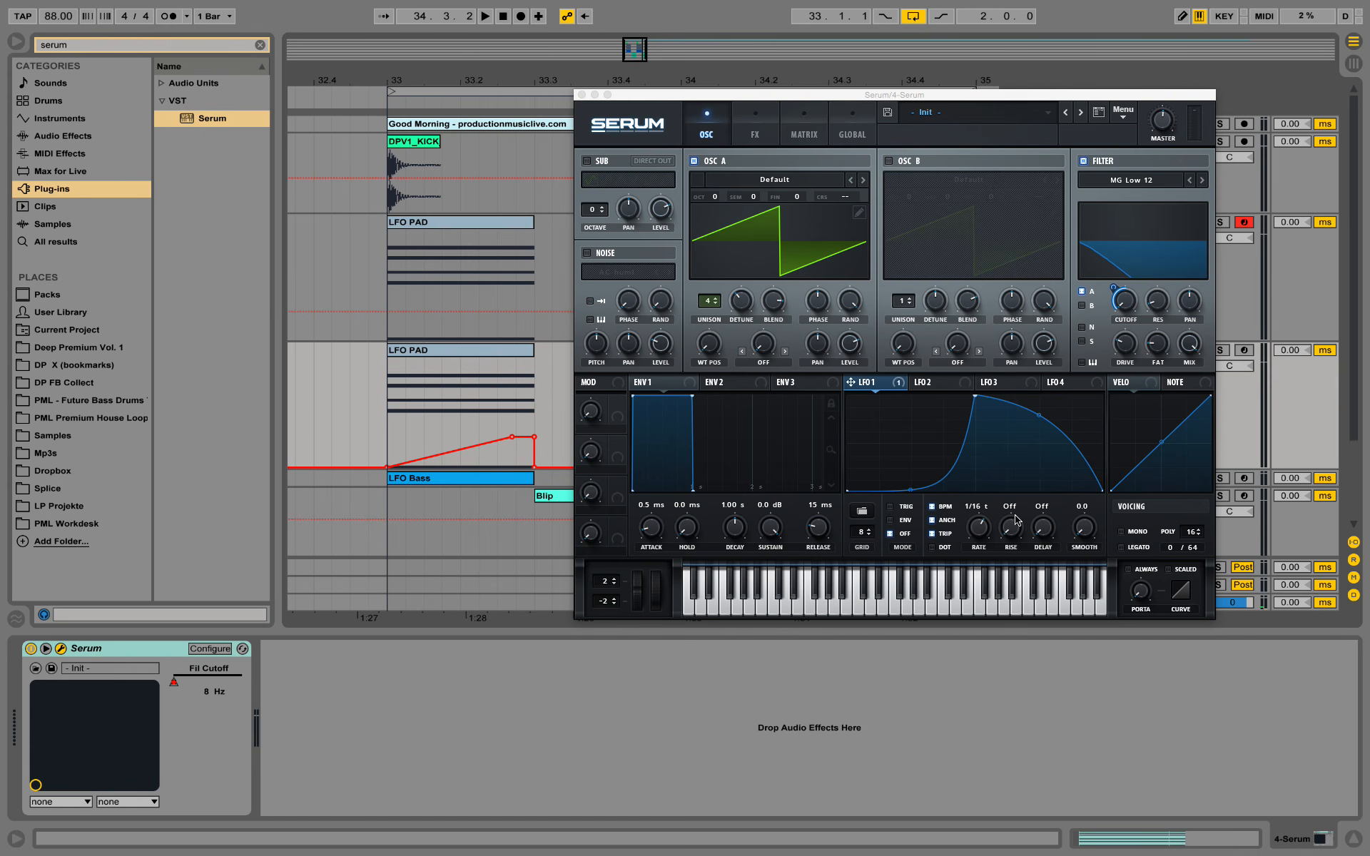
{"action": "left_click", "coordinate": [891, 507]}
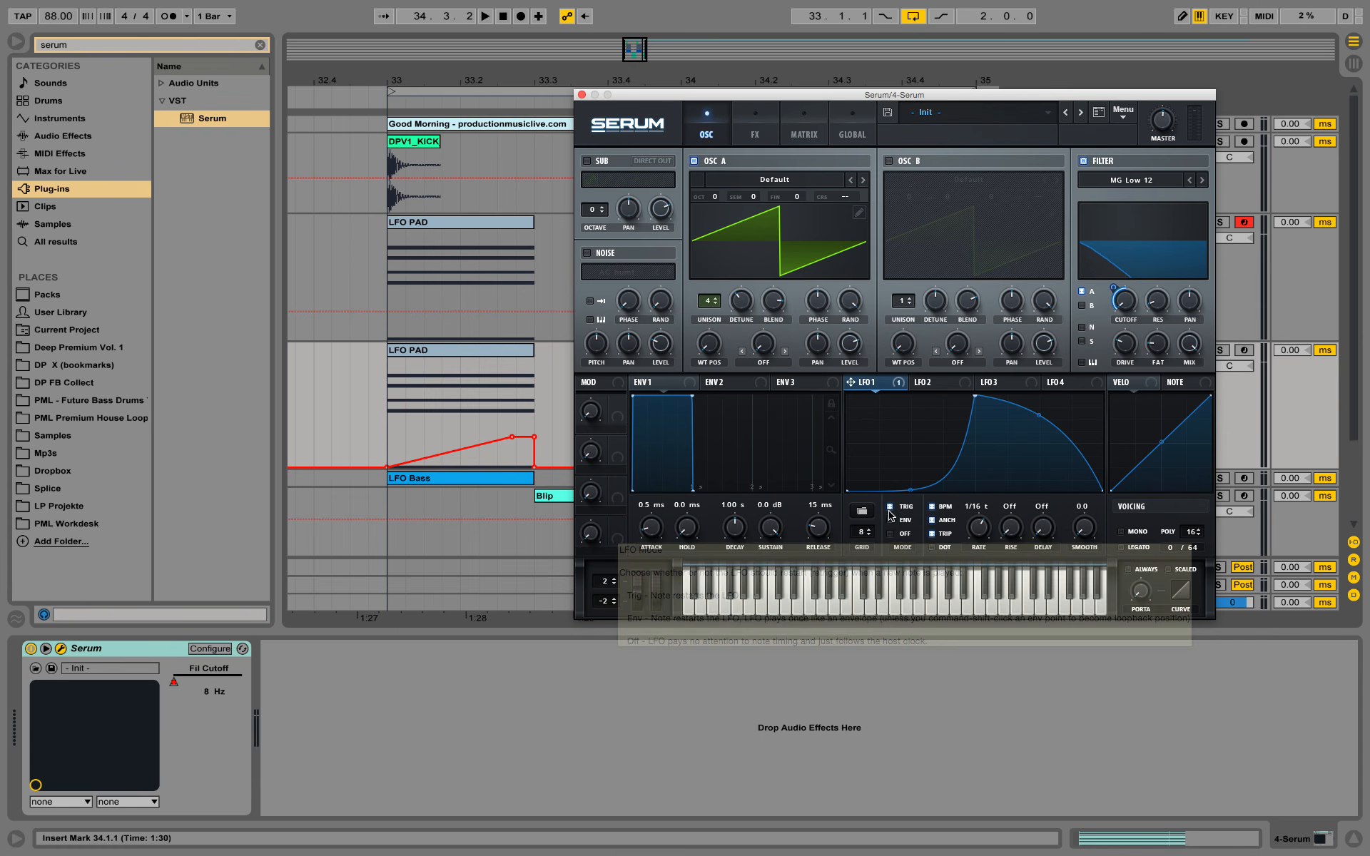
{"action": "key", "text": "space"}
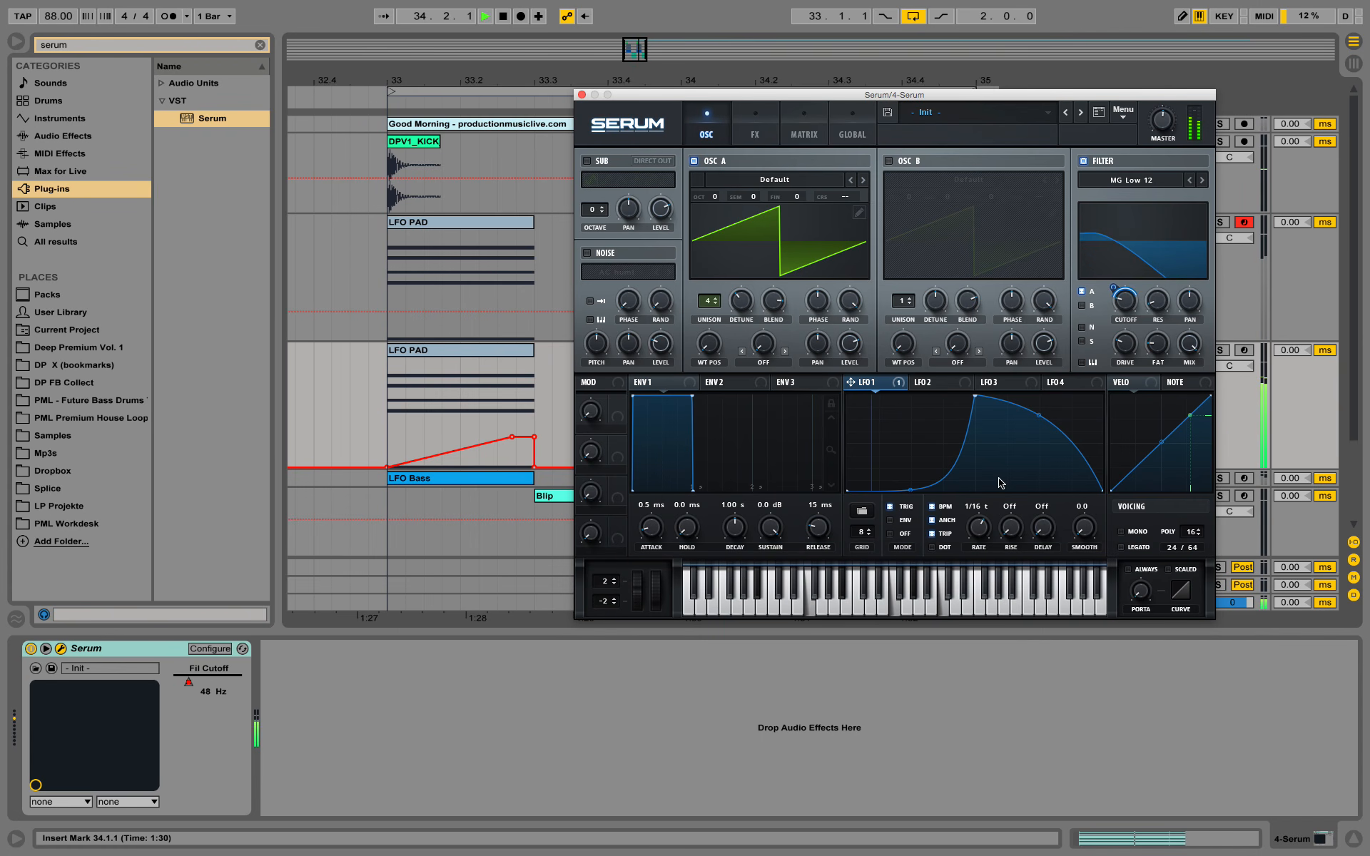
{"action": "left_click_drag", "start_coordinate": [722, 97], "coordinate": [761, 93]}
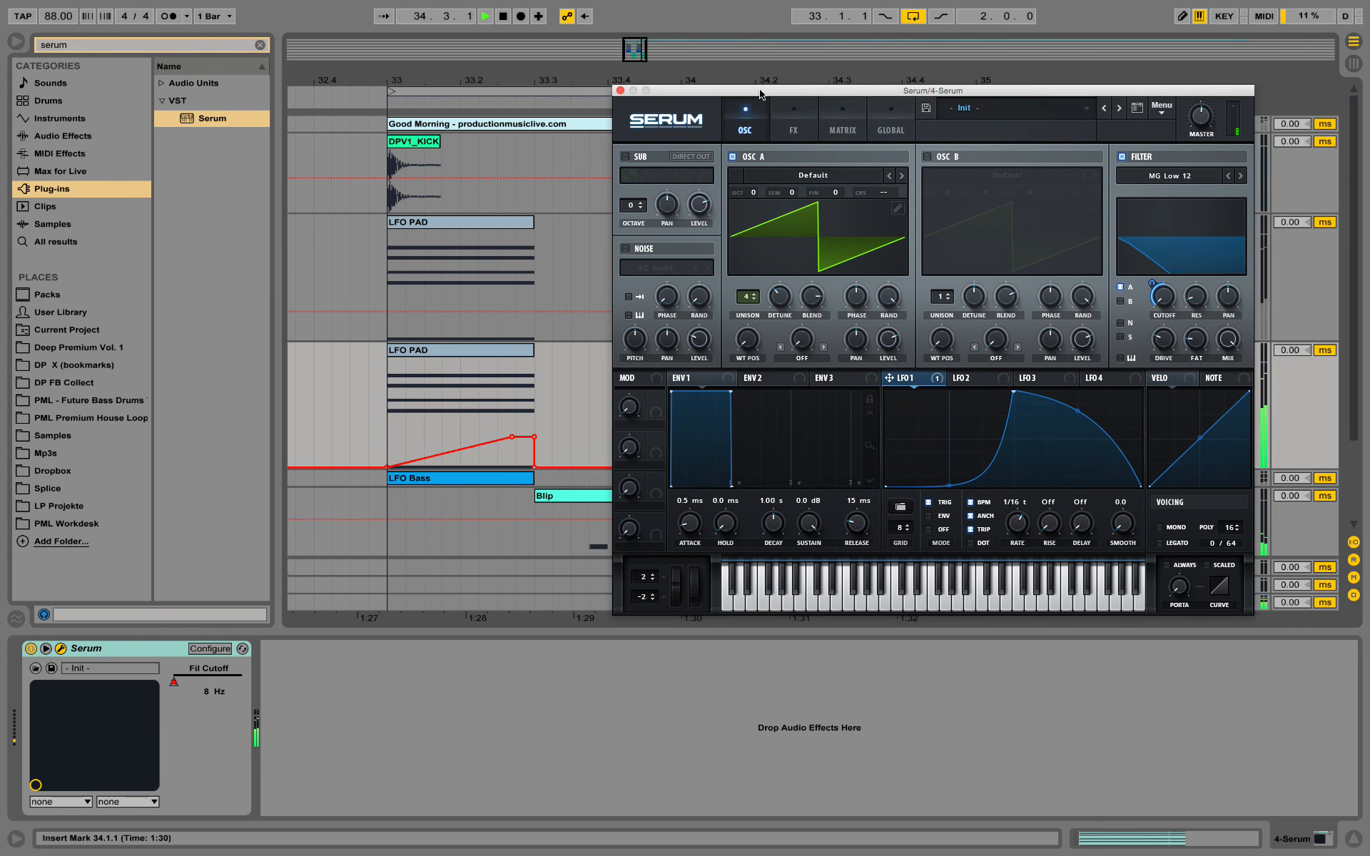
{"action": "left_click", "coordinate": [618, 93]}
{"action": "key", "text": "space"}
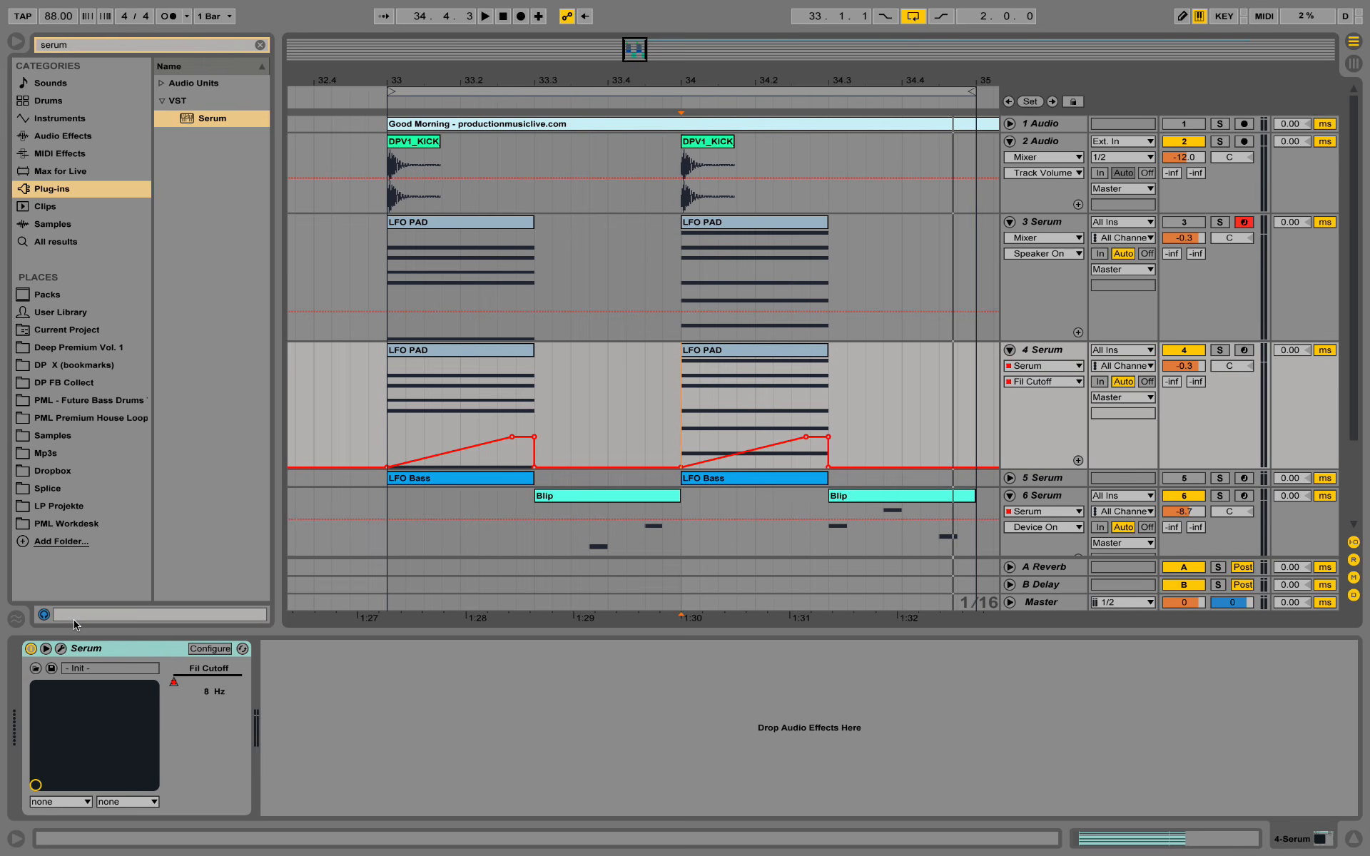
Reopen track 4's Serum and move its window clear of the track mixer controls
{"action": "left_click", "coordinate": [60, 649]}
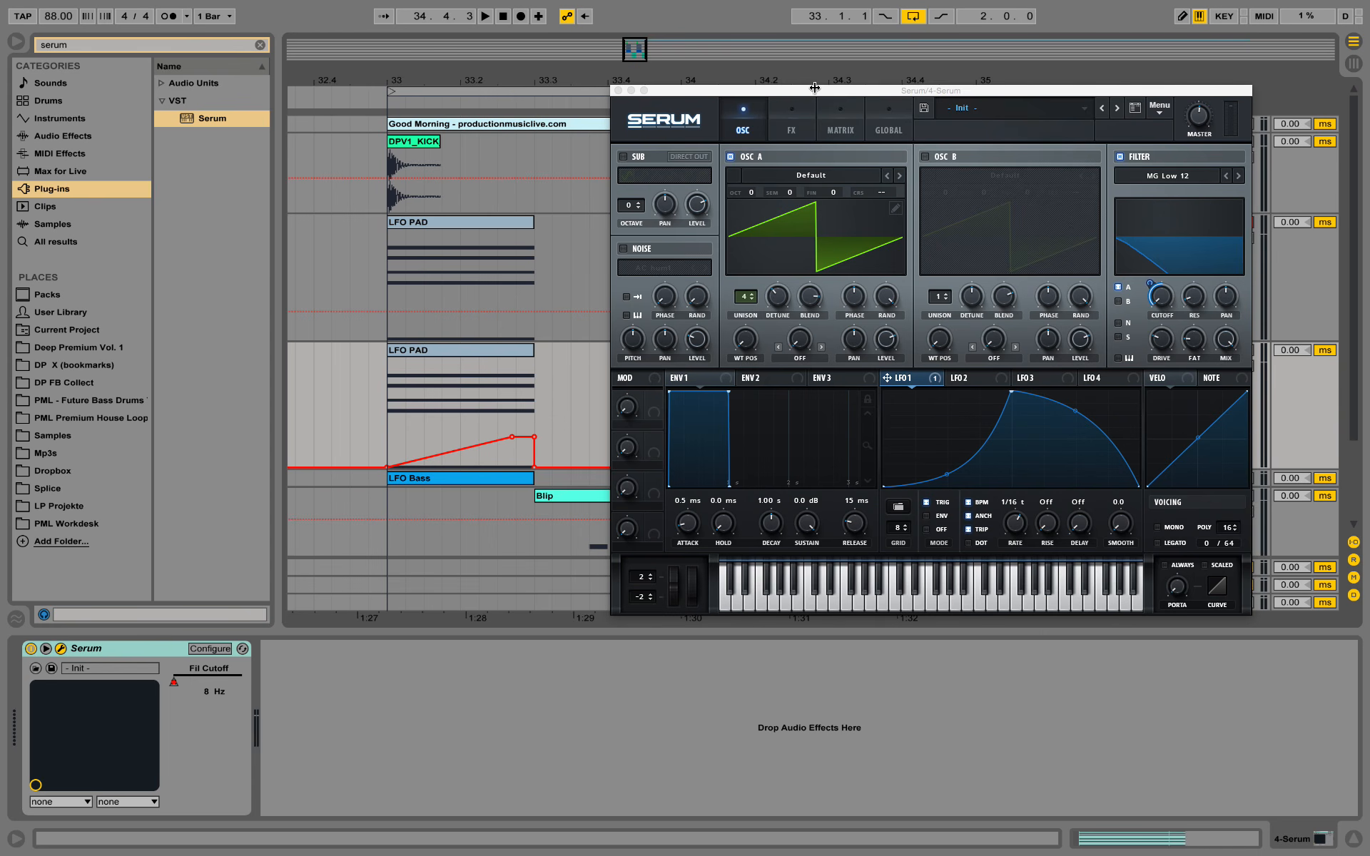
{"action": "left_click_drag", "start_coordinate": [815, 87], "coordinate": [524, 97]}
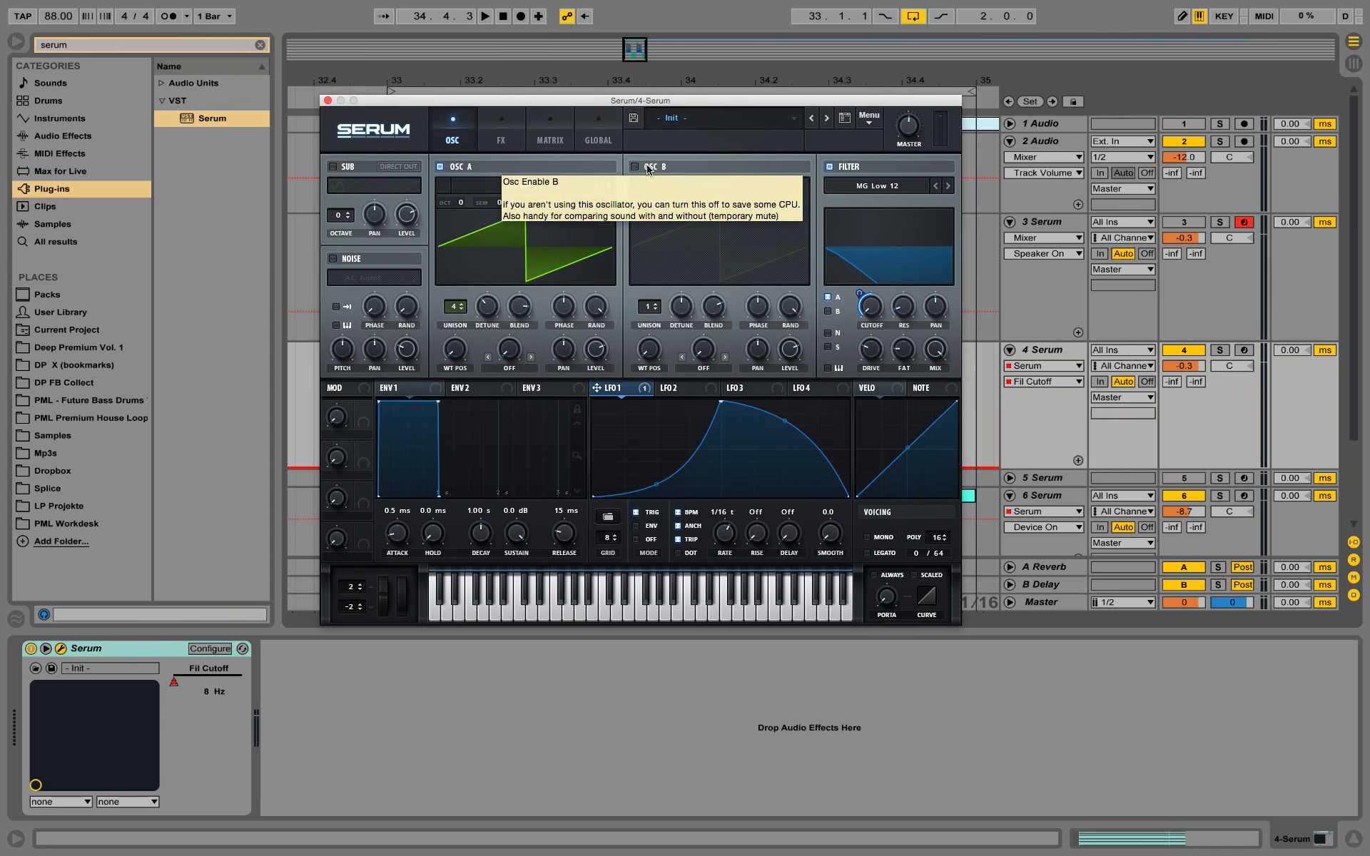